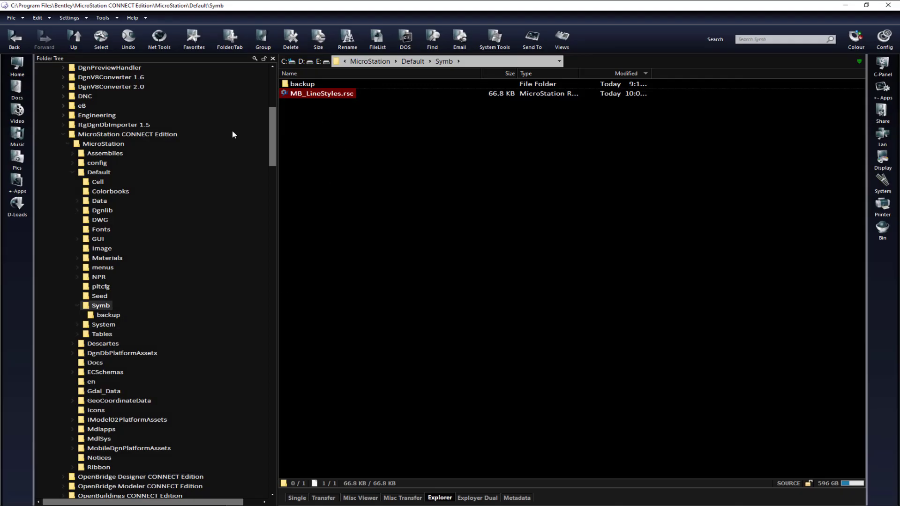
pyautogui.scroll(3, 150, 159)
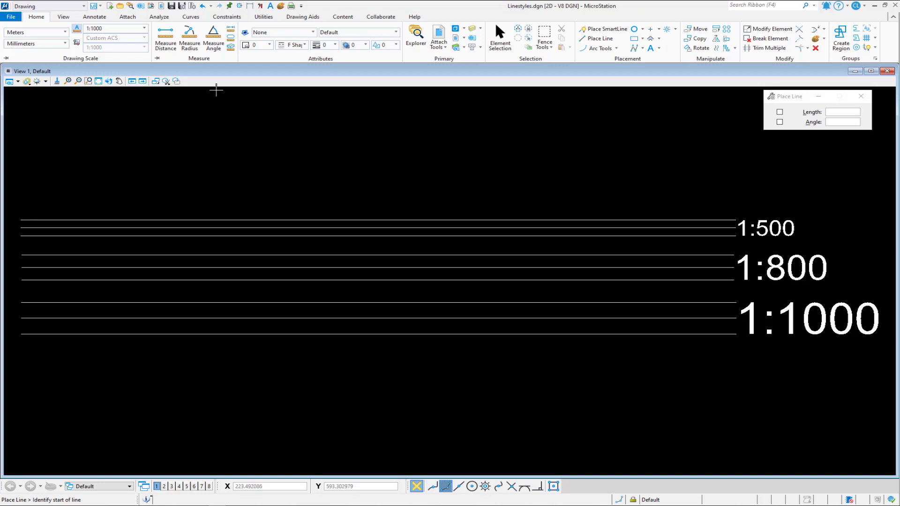
# Review the working units in the design file settings and return to the drawing without changing them.
pyautogui.click(501, 33)
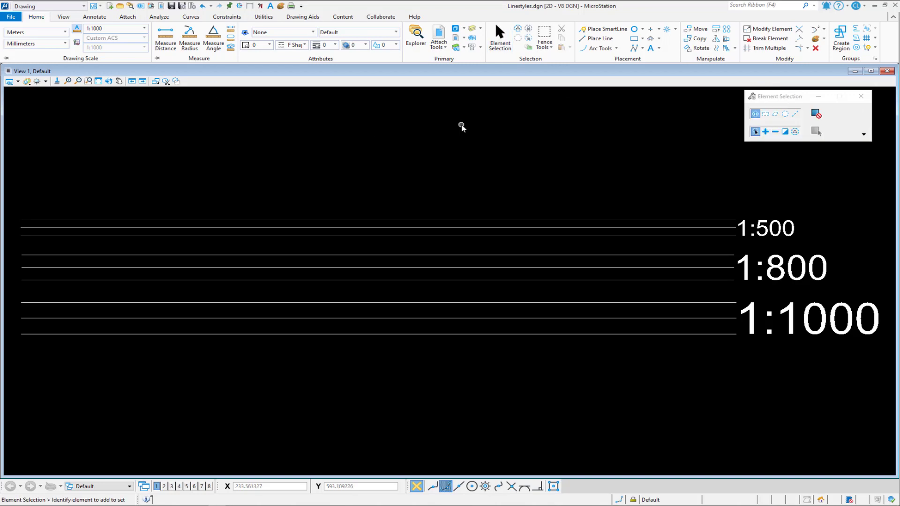
pyautogui.click(11, 16)
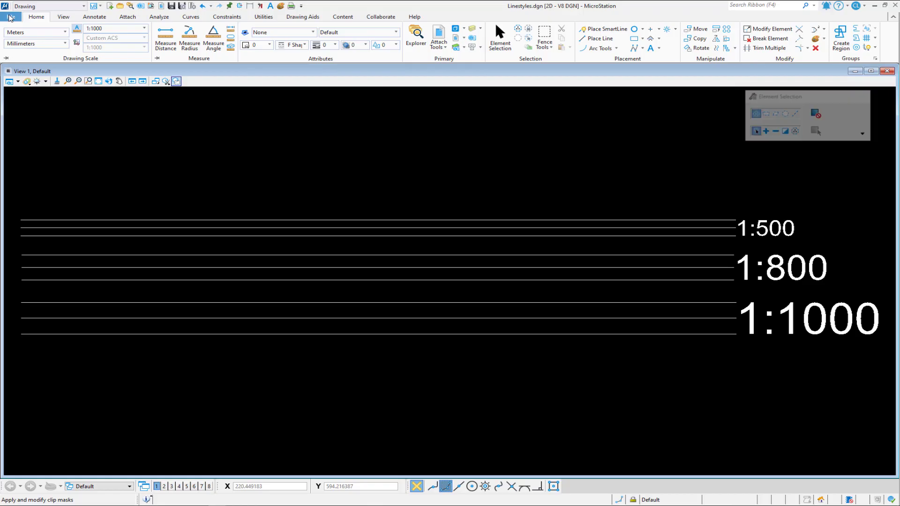
pyautogui.click(18, 181)
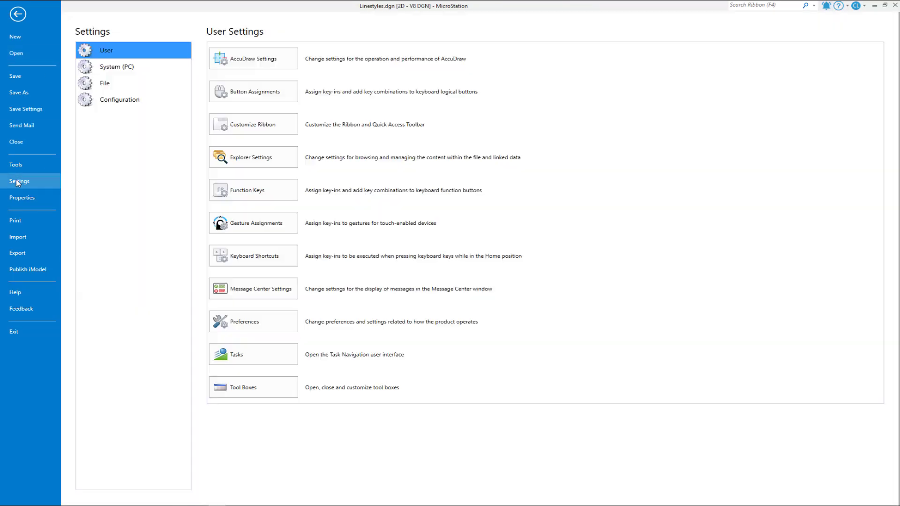
pyautogui.click(104, 83)
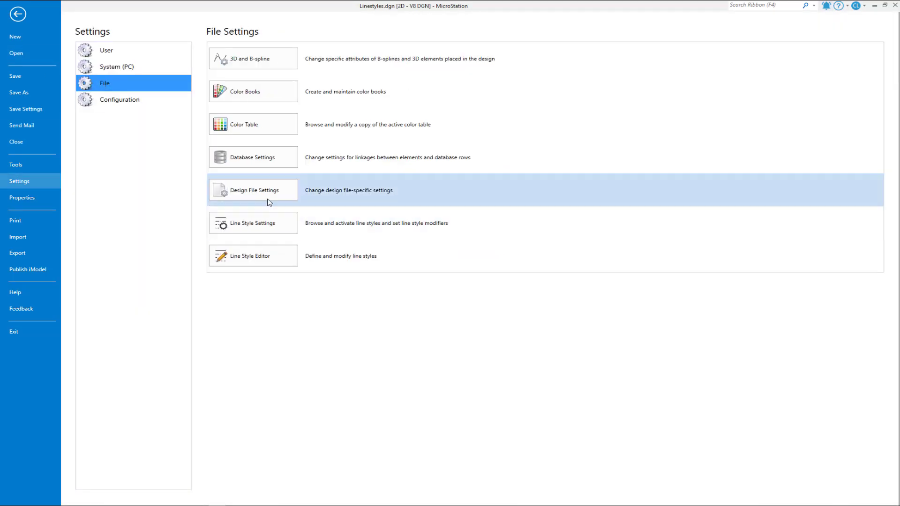
pyautogui.click(264, 195)
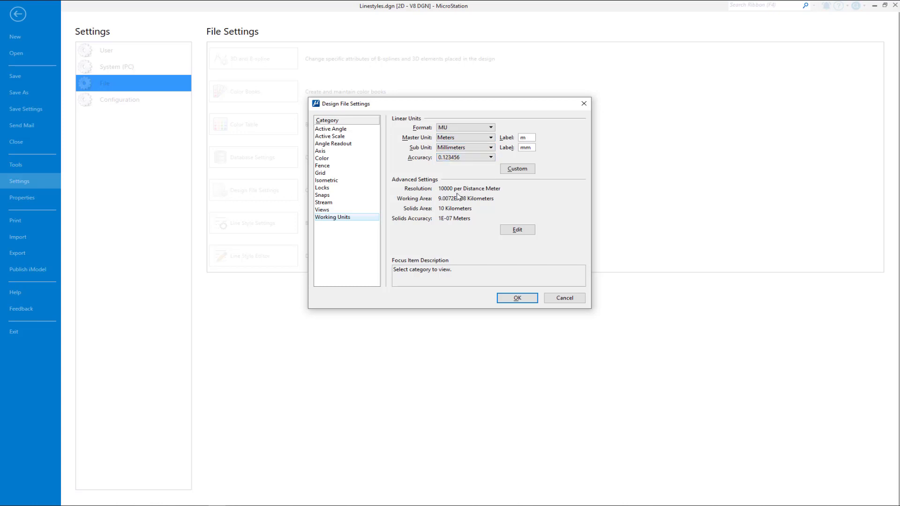
pyautogui.click(563, 300)
pyautogui.click(17, 14)
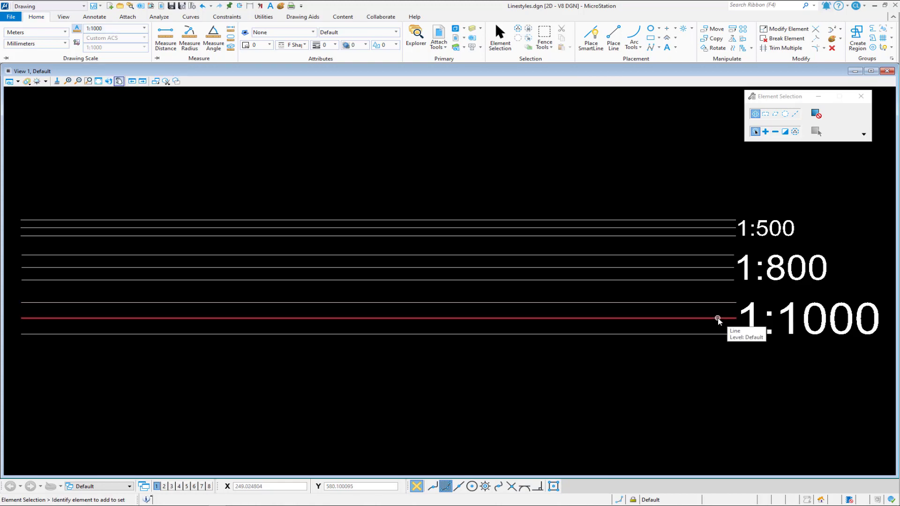
# Measure the distance between the two outer lines of the 1:1000 set at their right ends.
pyautogui.click(164, 40)
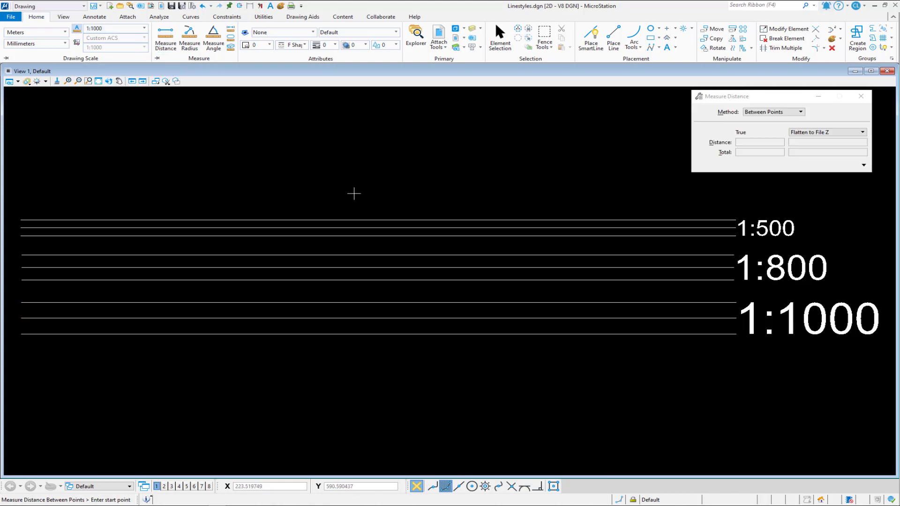
pyautogui.click(732, 333)
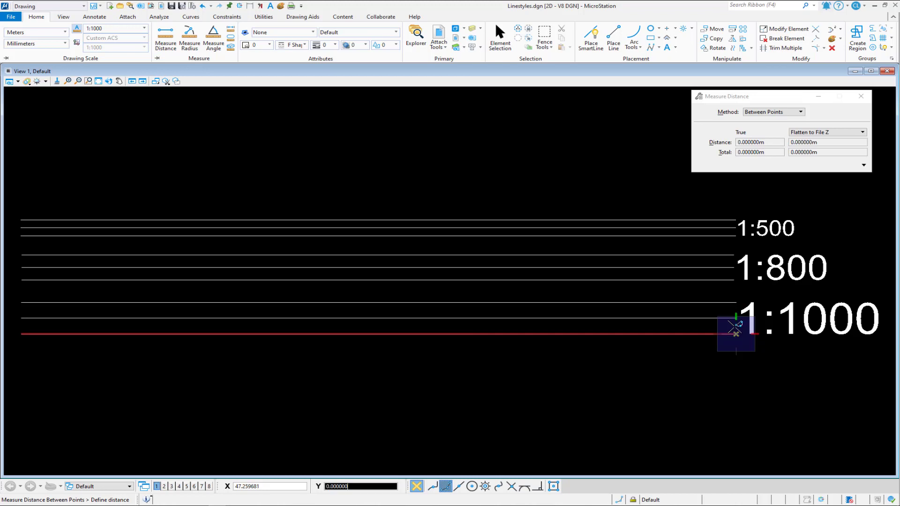
pyautogui.click(736, 303)
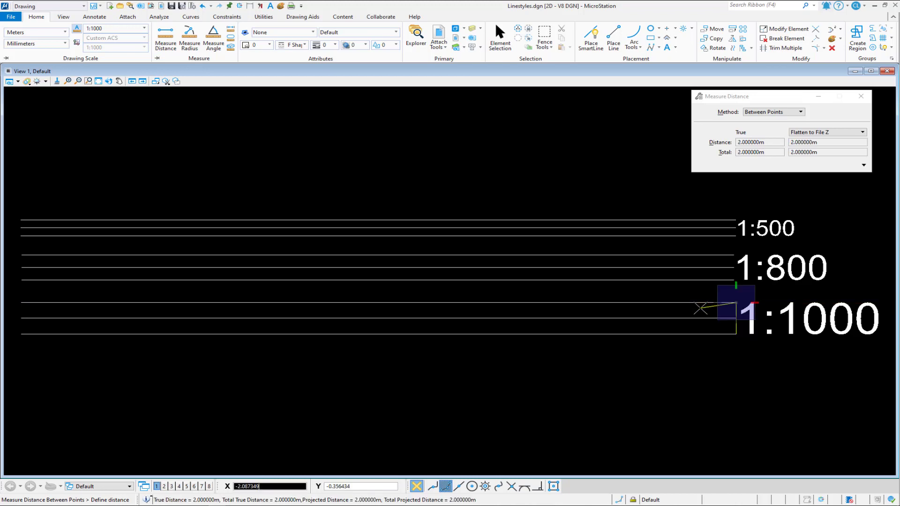
pyautogui.rightClick(739, 192)
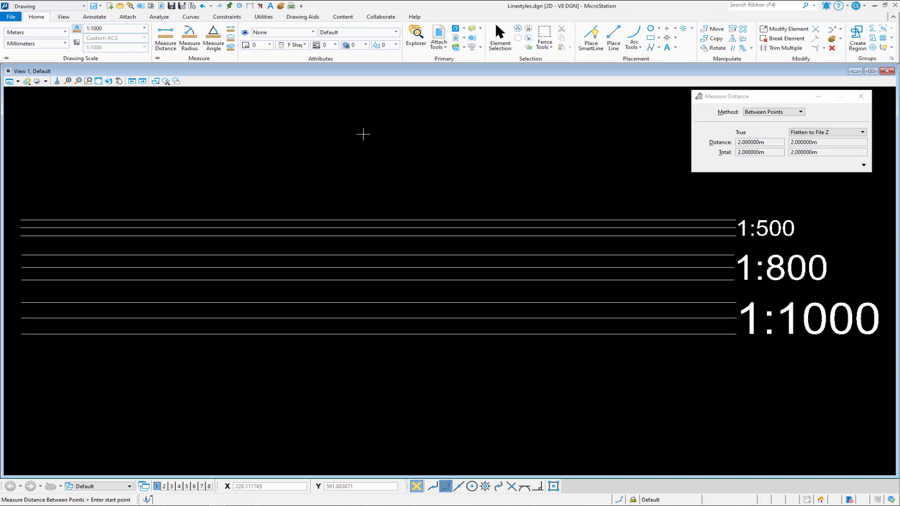
# Set the active line style to Barbed Wire Fence and preview a line along the middle 1:1000 guide line without placing it.
pyautogui.click(302, 45)
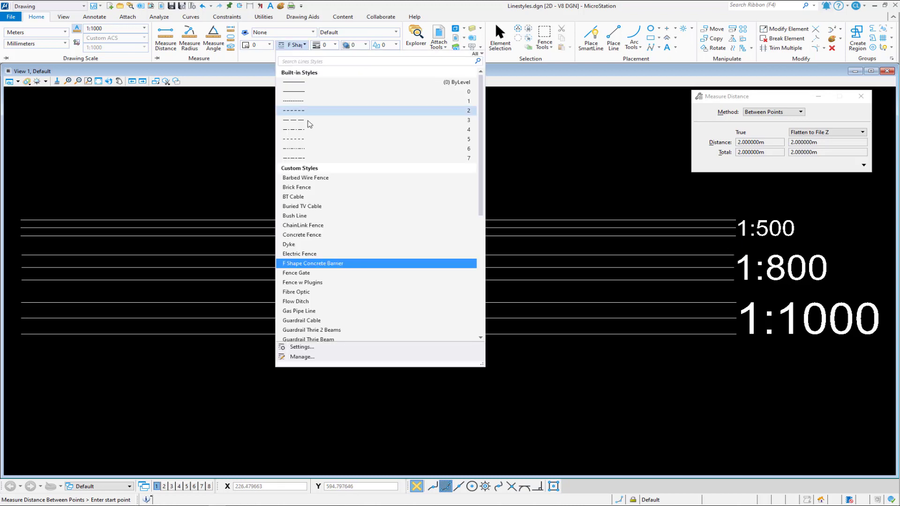
pyautogui.click(305, 178)
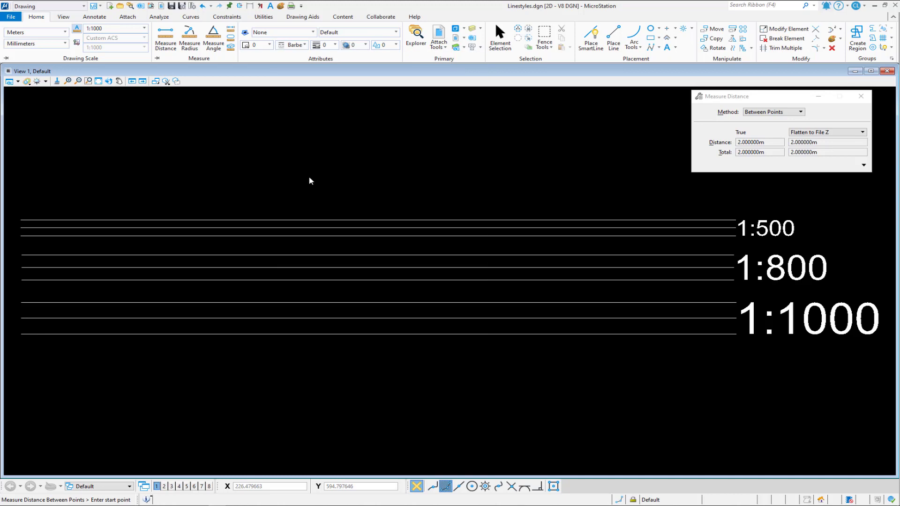
pyautogui.click(612, 33)
pyautogui.click(51, 317)
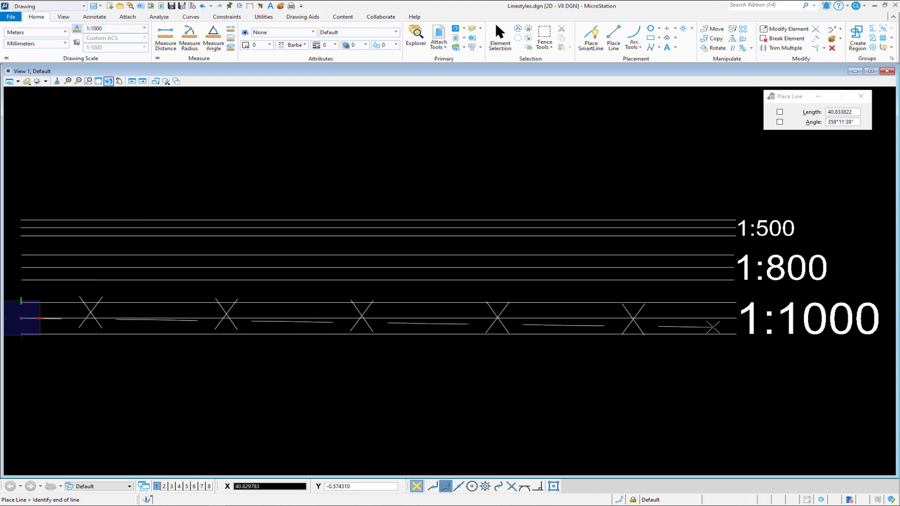
pyautogui.rightClick(712, 327)
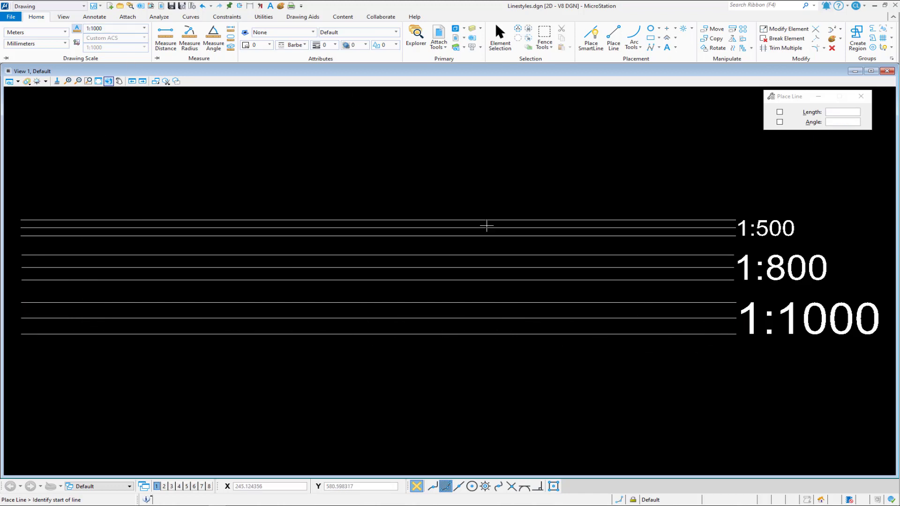
# Set the active line style to Brick Fence and preview it from the lower and middle 1:800 guide lines without placing it.
pyautogui.click(295, 49)
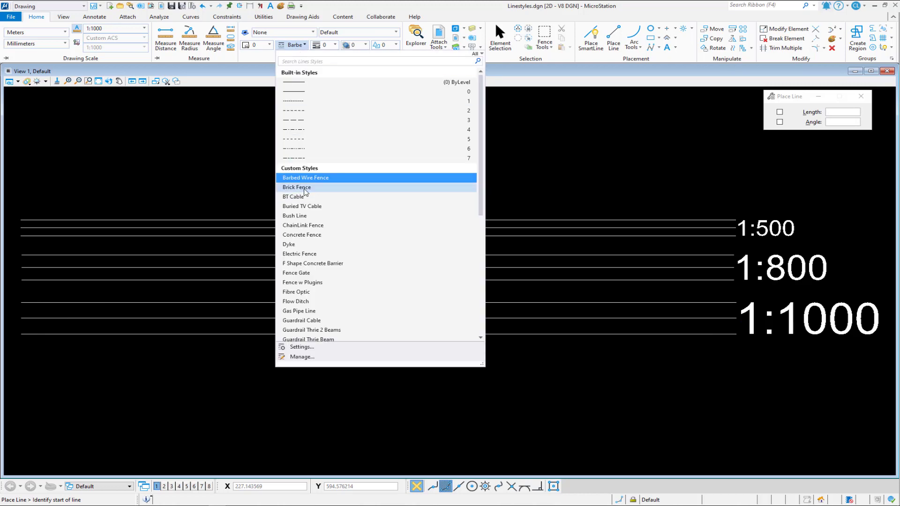
pyautogui.click(297, 187)
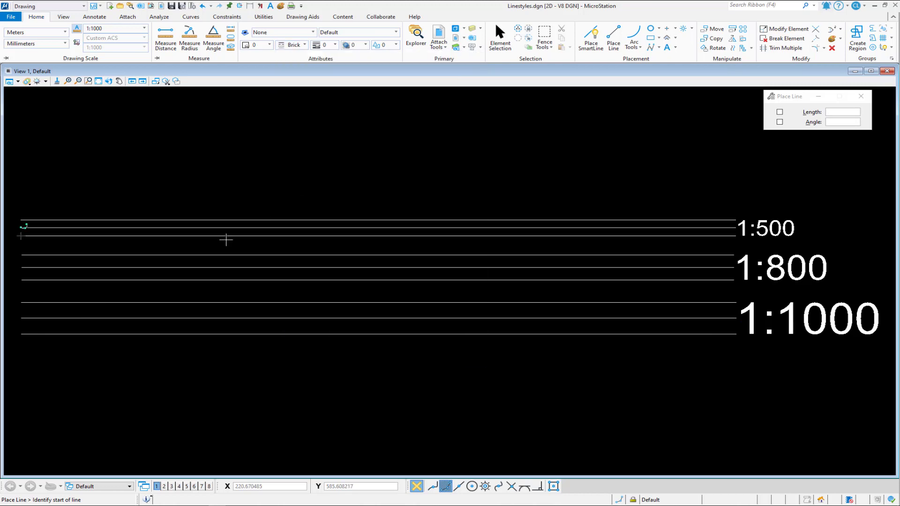
pyautogui.click(27, 278)
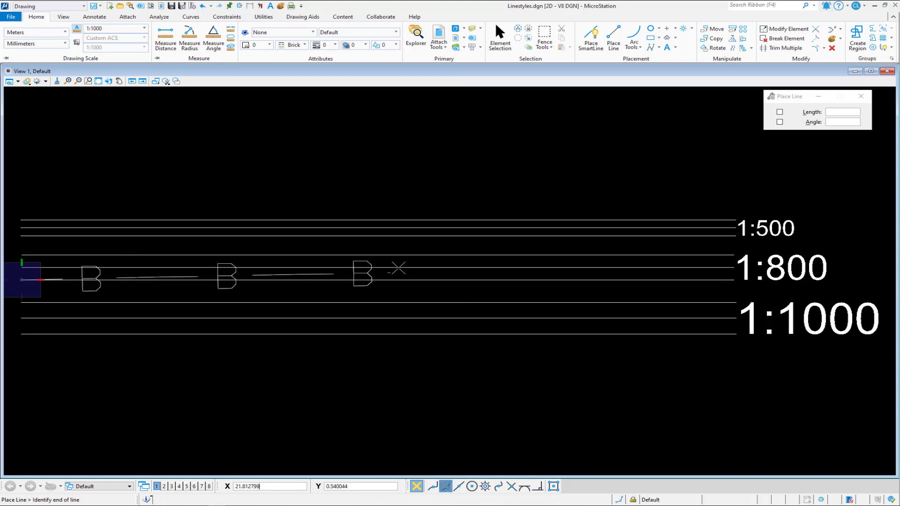
pyautogui.rightClick(371, 274)
pyautogui.click(29, 268)
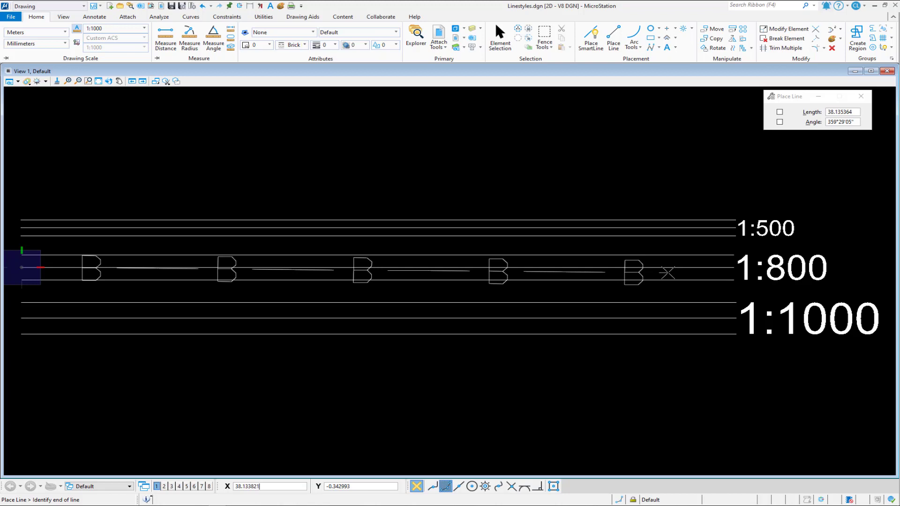
pyautogui.rightClick(663, 275)
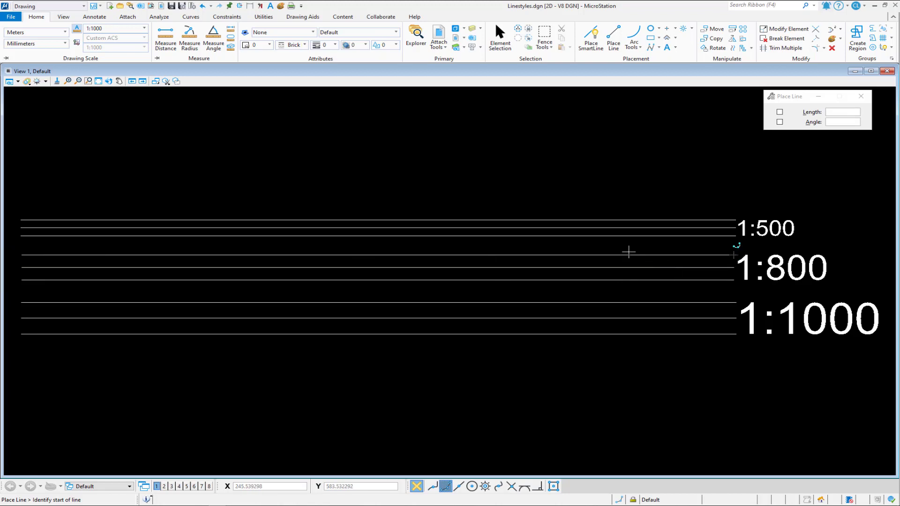
# Set the active line style to F Shape Concrete Barrier and preview a line from the lower 1:500 guide line without placing it.
pyautogui.click(298, 45)
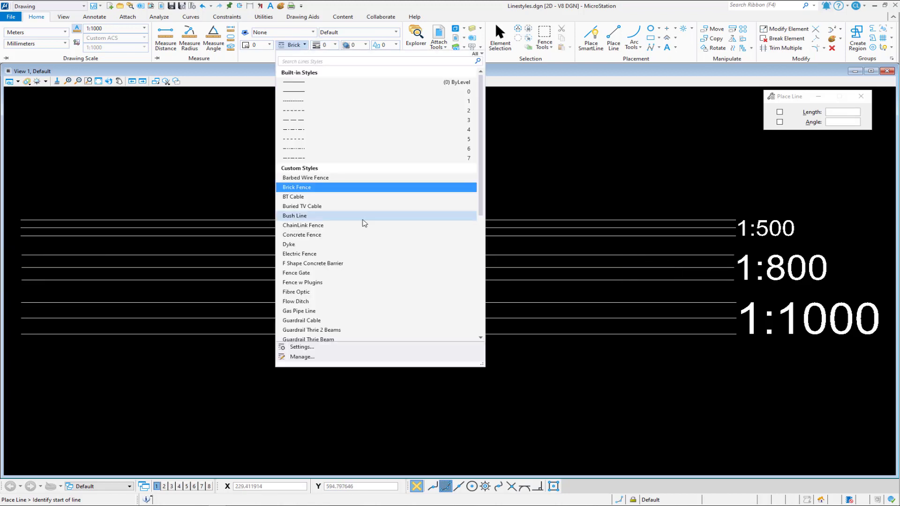
pyautogui.click(336, 263)
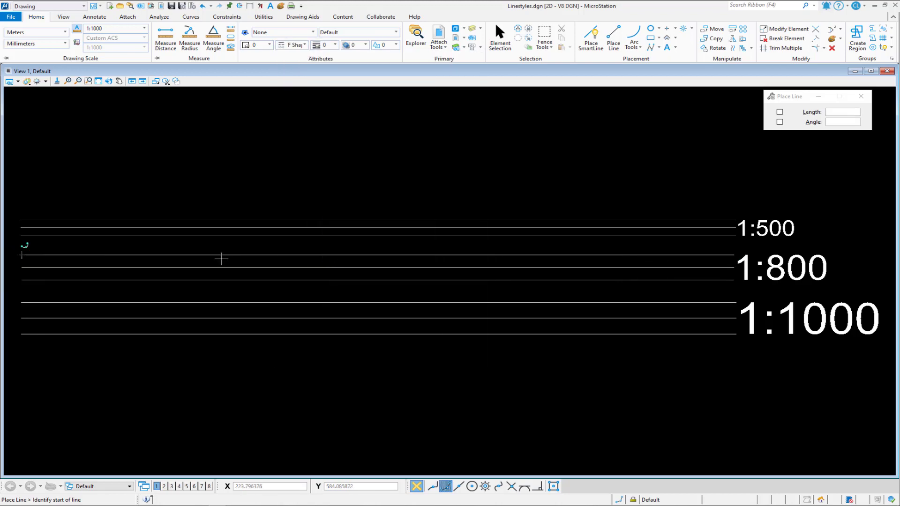
pyautogui.click(49, 235)
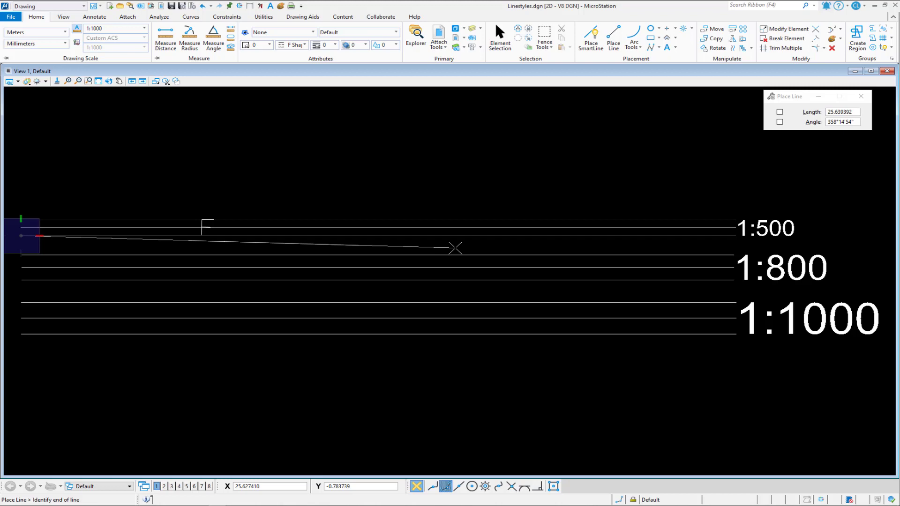
pyautogui.rightClick(454, 248)
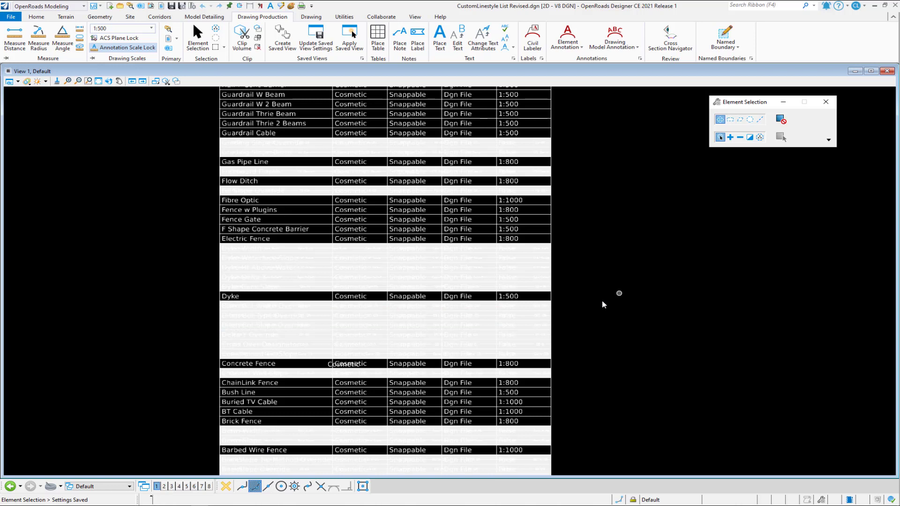
# Review the line style names and their scales in the custom line style table in OpenRoads Designer.
pyautogui.moveTo(608, 329); pyautogui.dragTo(589, 220, button='middle')
pyautogui.moveTo(588, 282); pyautogui.dragTo(588, 298, button='middle')
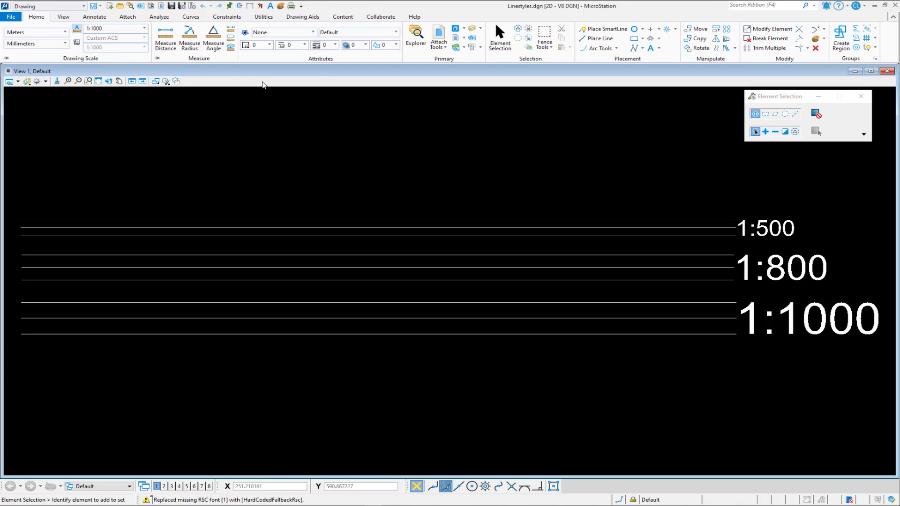
# Open the Line Style Editor on the Rescaled_Linestyles.rsc resource file.
pyautogui.click(287, 45)
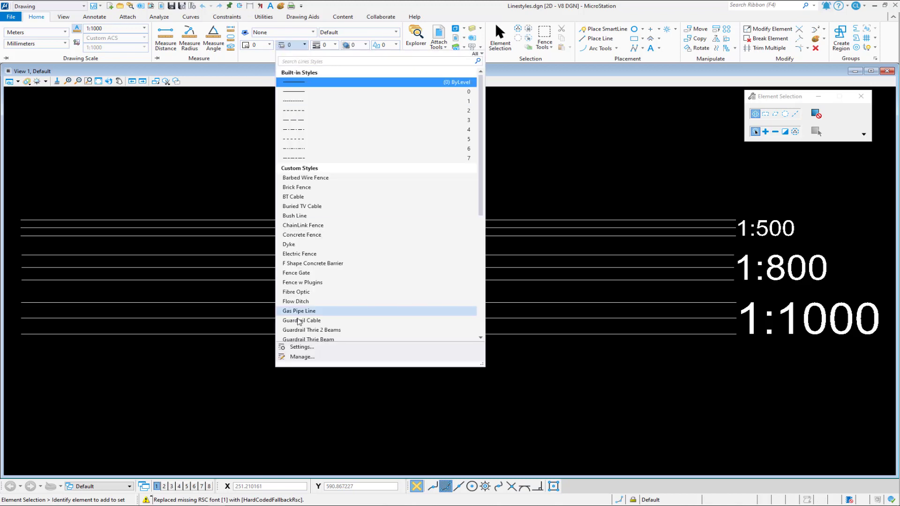
pyautogui.click(300, 357)
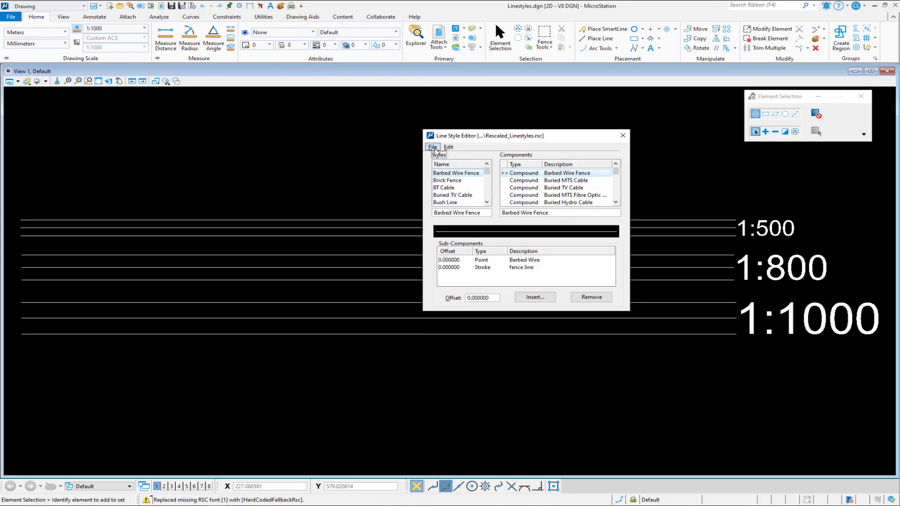
pyautogui.click(433, 147)
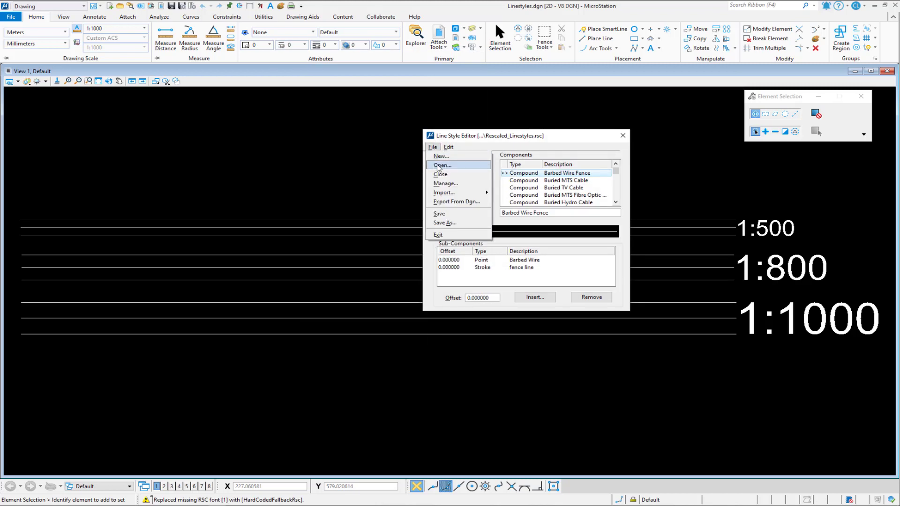
pyautogui.click(403, 147)
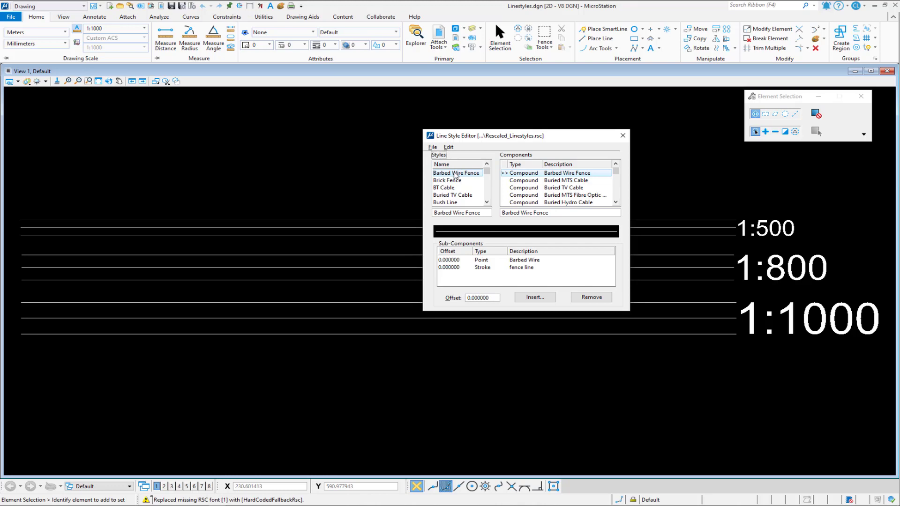
# Set the Barbed Wire Fence style's Master unit factor to 10.000000, and check the stored value in its properties.
pyautogui.doubleClick(456, 173)
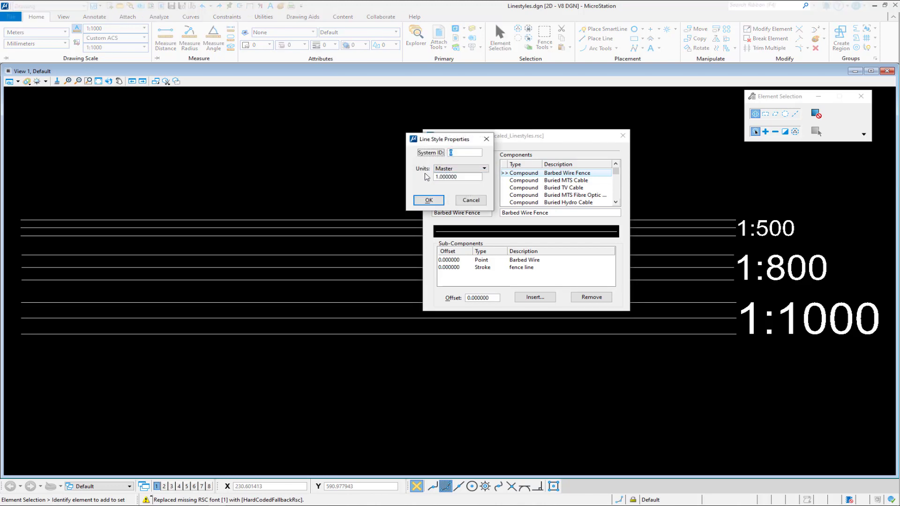
pyautogui.press('Tab')
pyautogui.press('Tab')
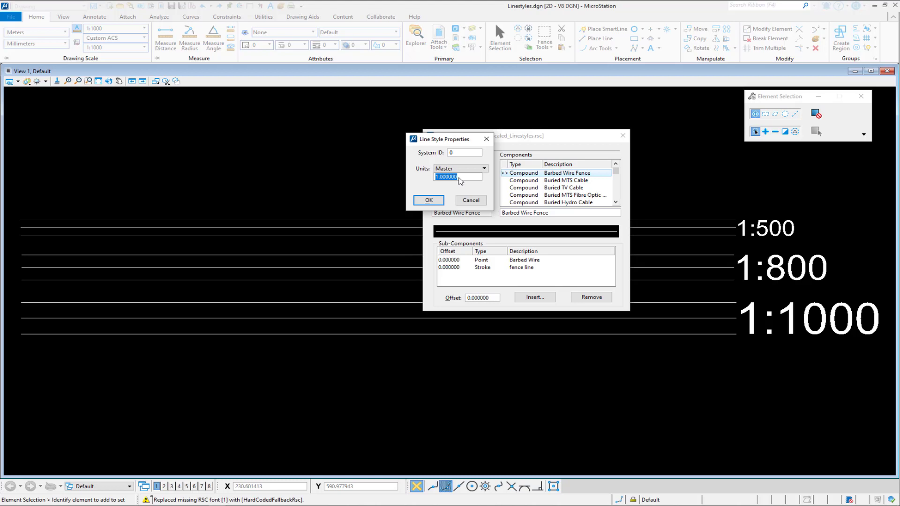
pyautogui.write('10.000000')
pyautogui.press('Return')
pyautogui.click(428, 200)
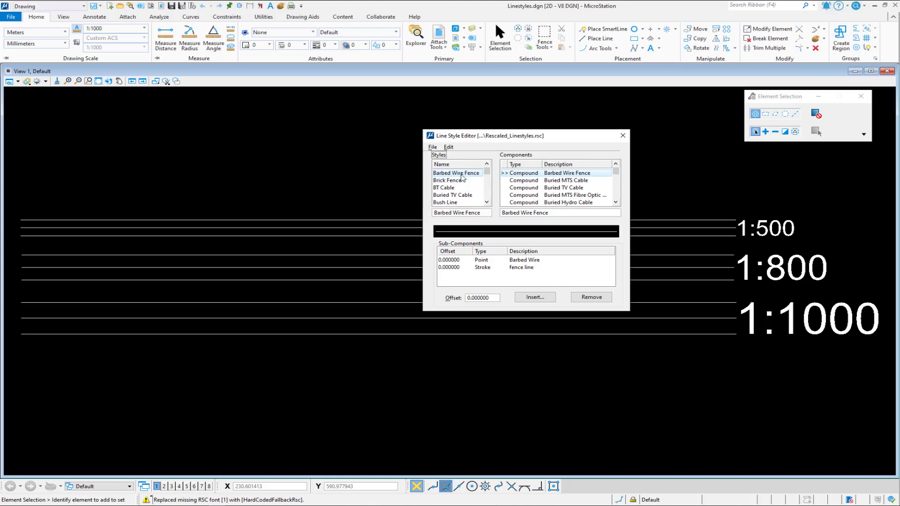
pyautogui.doubleClick(461, 176)
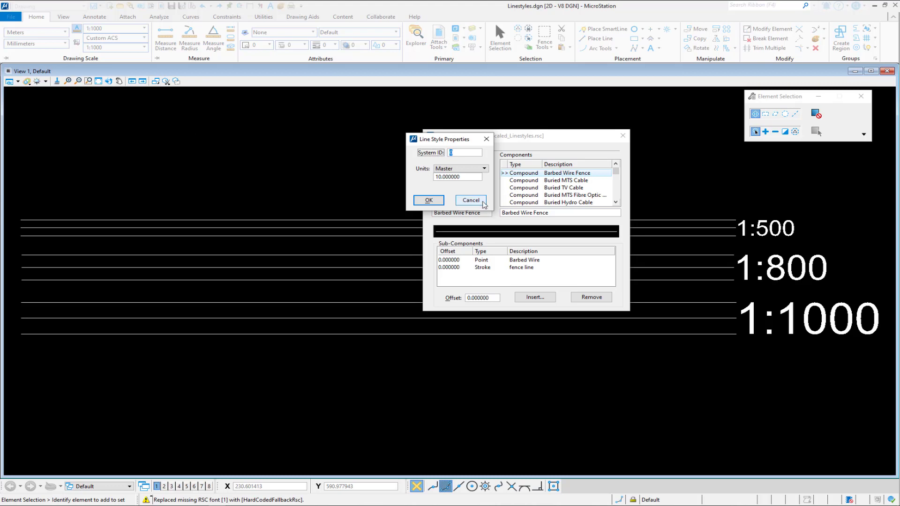
pyautogui.click(483, 202)
# Switch to OpenRoads Designer and examine the Creation Scale entries in the Custom Linestyle table.
pyautogui.moveTo(0, 62); pyautogui.dragTo(544, 64)
pyautogui.doubleClick(545, 63)
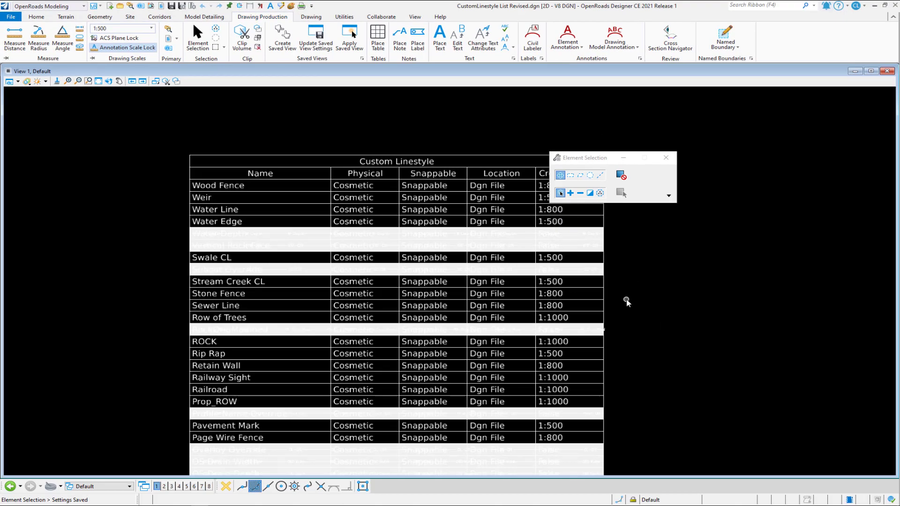
pyautogui.scroll(-5, 625, 336)
pyautogui.scroll(4, 624, 336)
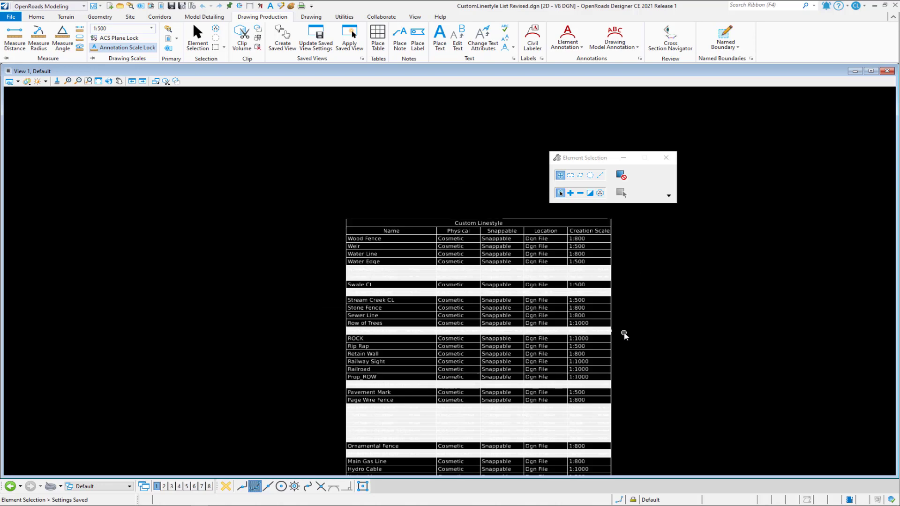
# Examine the Creation Scale entries down to the Barbed Wire Fence row at the end of the Custom Linestyle table.
pyautogui.scroll(1, 624, 336)
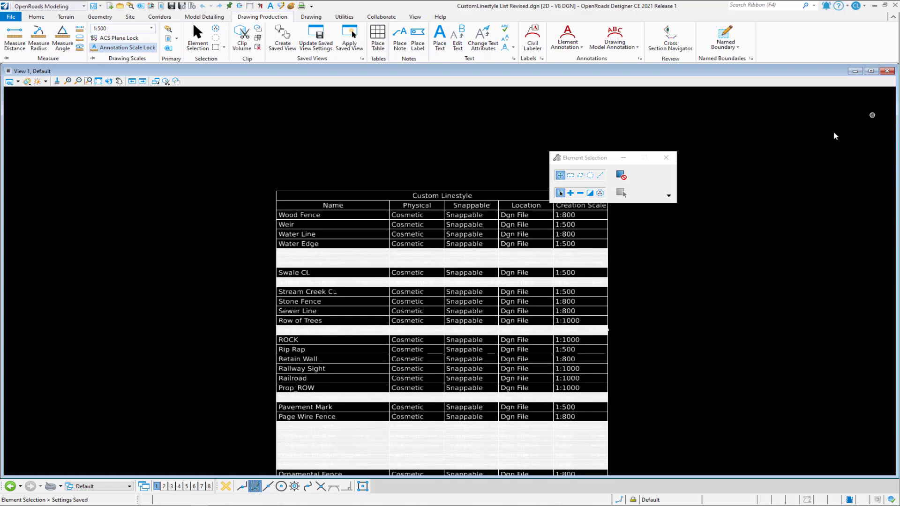
pyautogui.moveTo(536, 381); pyautogui.dragTo(387, 170, button='middle')
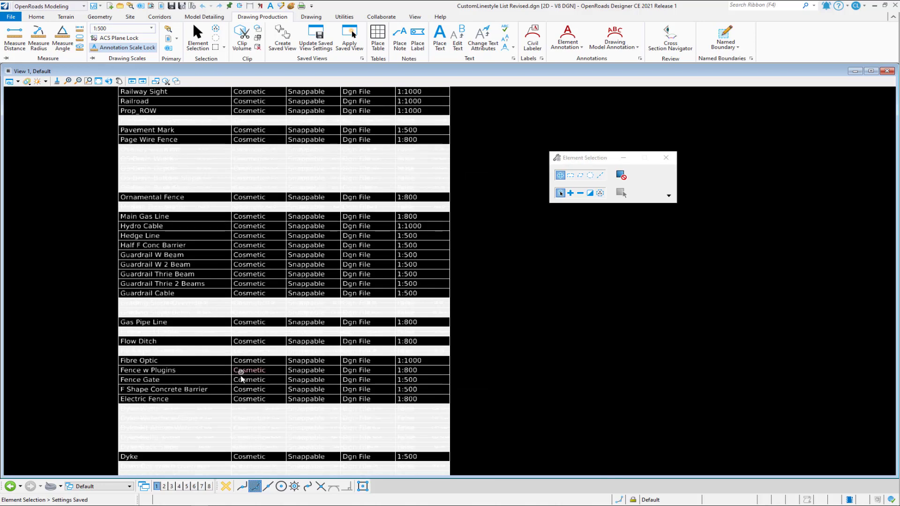
pyautogui.moveTo(242, 375); pyautogui.dragTo(316, 145, button='middle')
pyautogui.scroll(1, 457, 397)
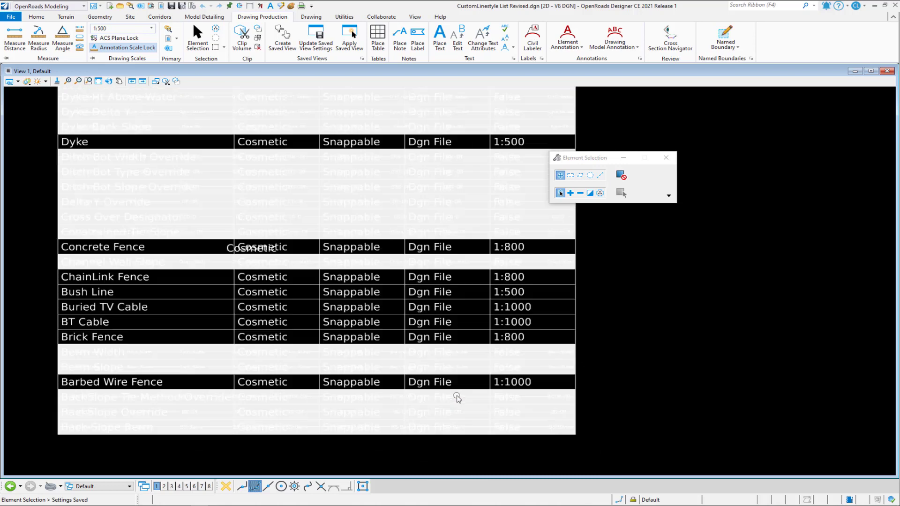
pyautogui.click(528, 381)
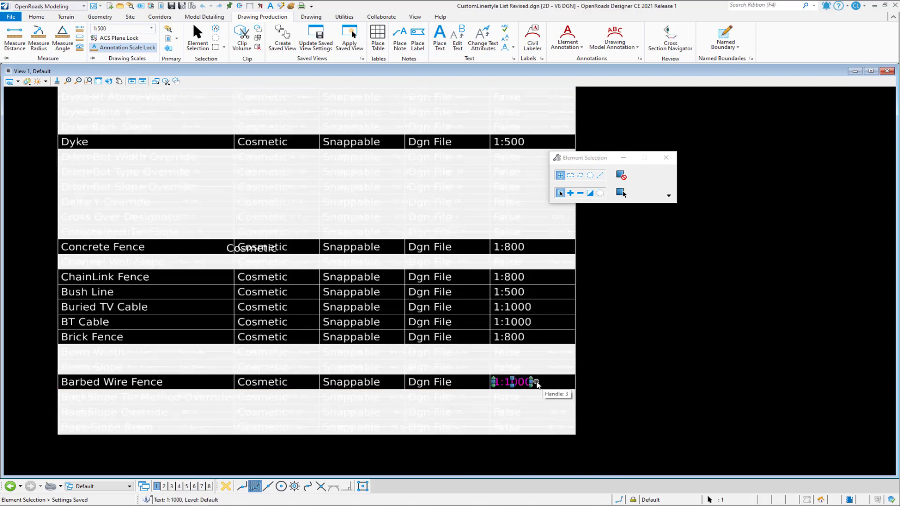
pyautogui.click(539, 385)
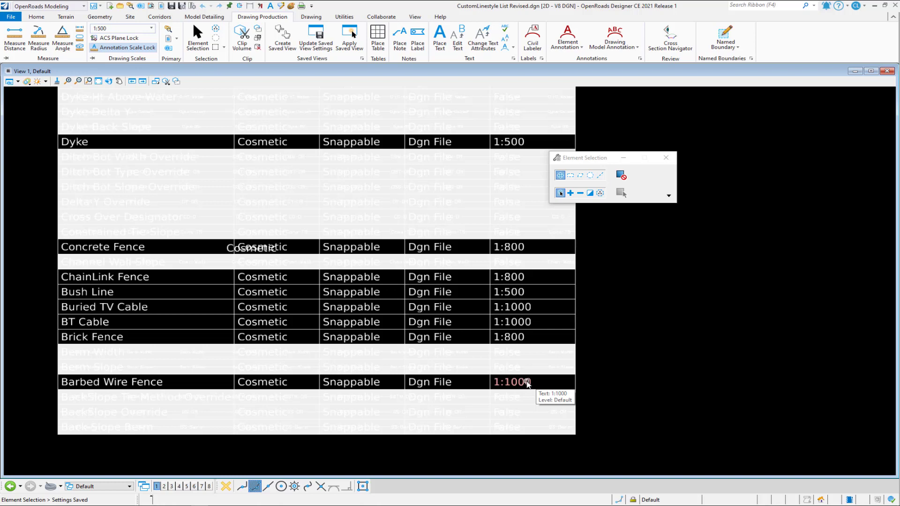
# Return to MicroStation, set the Barbed Wire Fence style's Master unit factor to 1.000000, and check the stored value in its properties.
pyautogui.click(876, 6)
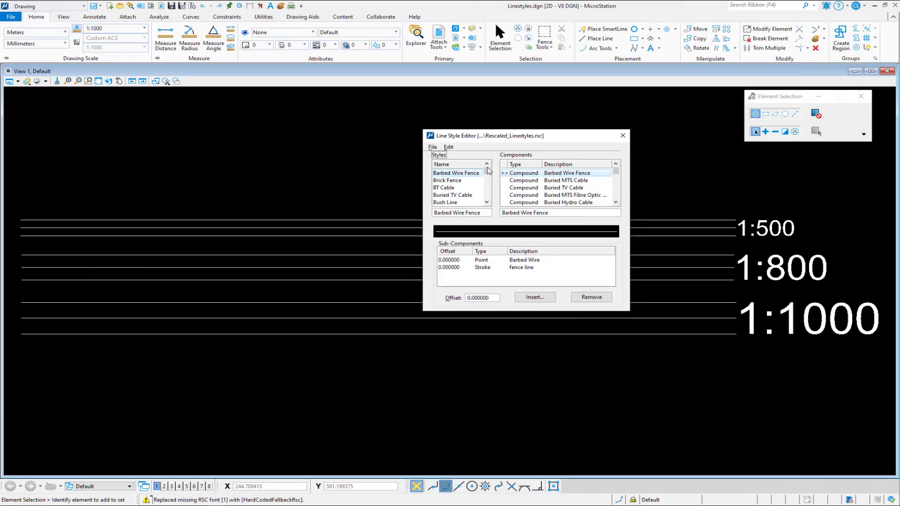
pyautogui.doubleClick(468, 177)
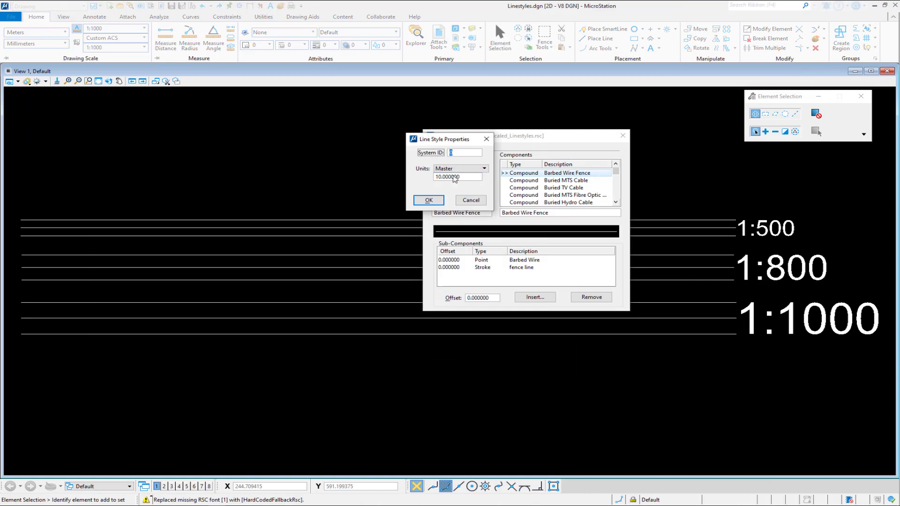
pyautogui.doubleClick(454, 177)
pyautogui.press('Return')
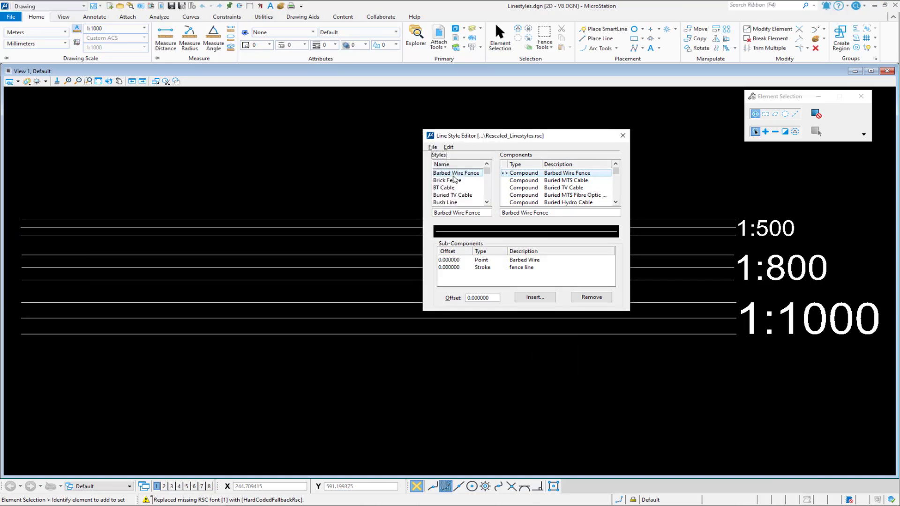
pyautogui.doubleClick(453, 177)
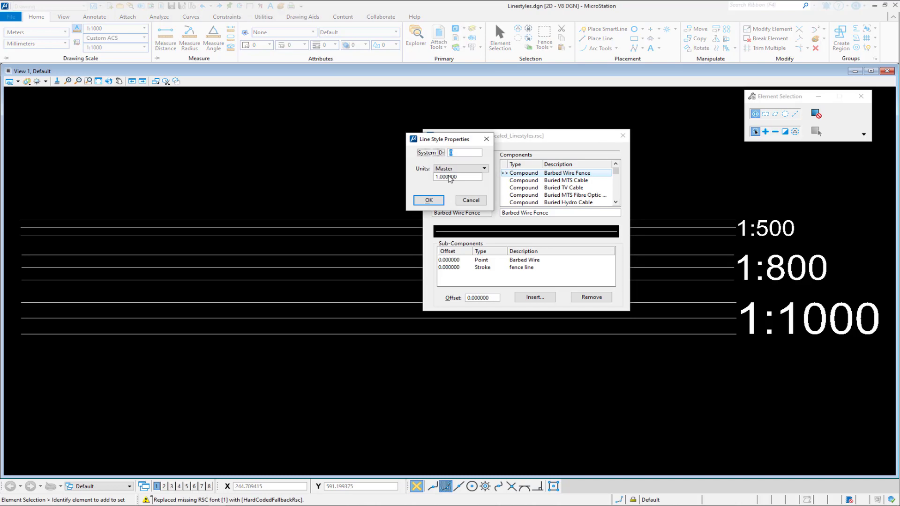
pyautogui.click(465, 201)
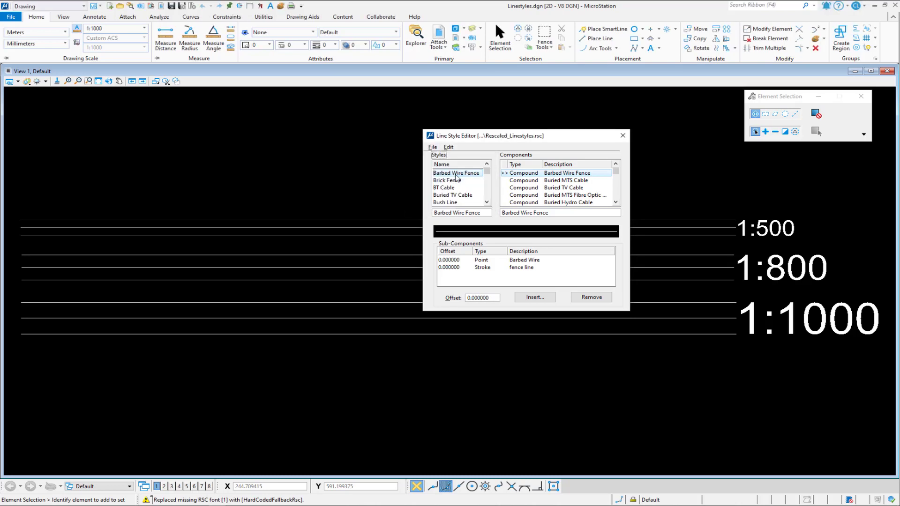
# Check the unit factors of the Brick Fence, BT Cable and Buried TV Cable styles, and compare them with the Creation Scale table in OpenRoads Designer.
pyautogui.doubleClick(451, 181)
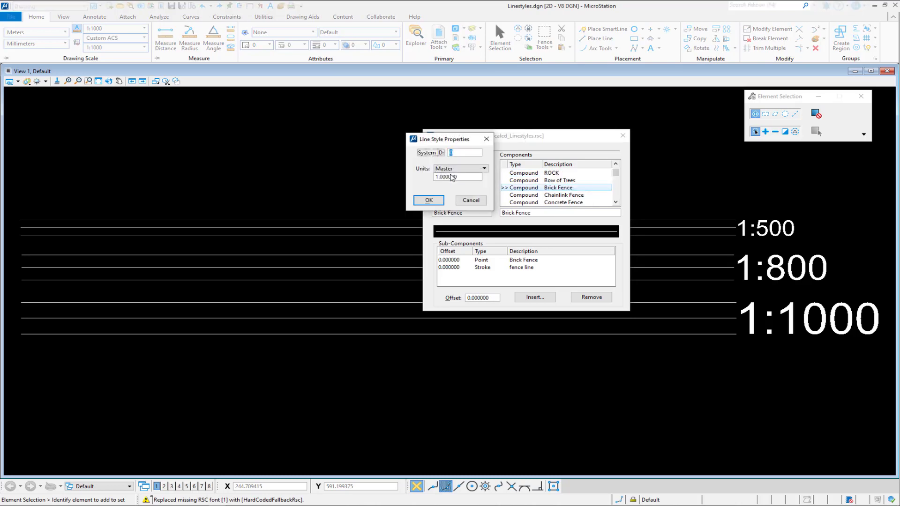
pyautogui.click(468, 200)
pyautogui.doubleClick(455, 186)
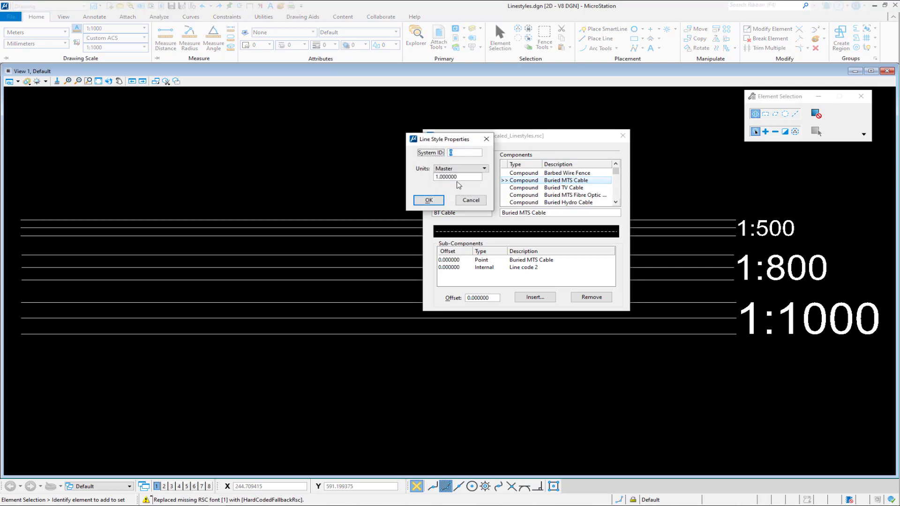
pyautogui.click(470, 200)
pyautogui.doubleClick(462, 191)
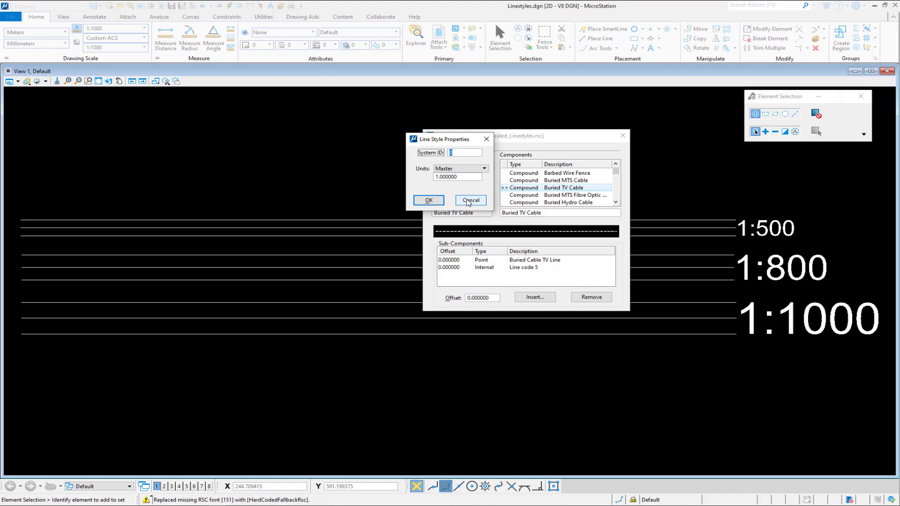
pyautogui.click(469, 200)
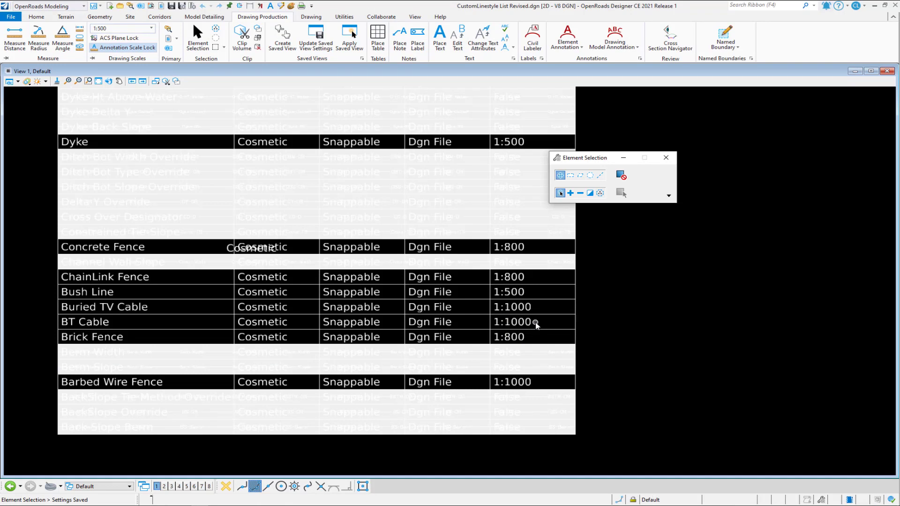
pyautogui.moveTo(535, 384); pyautogui.dragTo(526, 384)
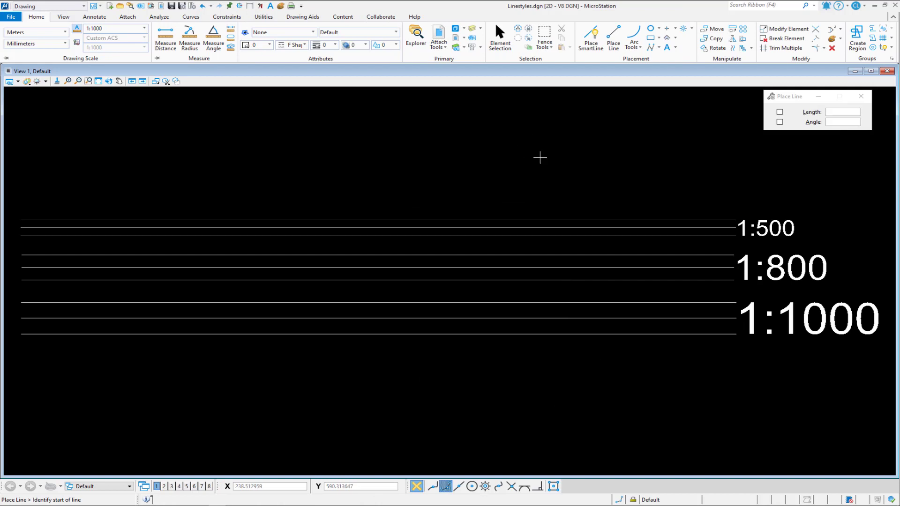
# Create a new design file LineStyles_New_Scale.dgn in C:\Temp from the DesignSeed2D_ORD.dgn seed, replacing the existing file.
pyautogui.click(166, 81)
pyautogui.click(110, 7)
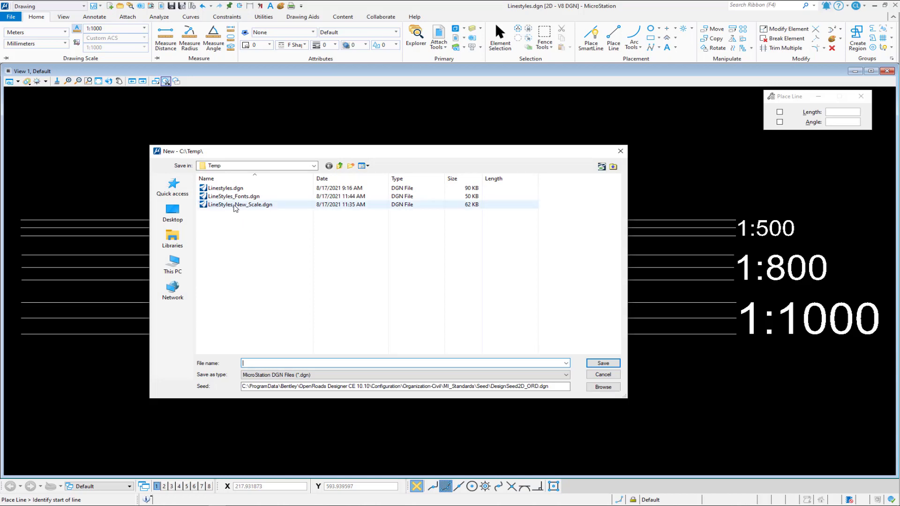
pyautogui.click(235, 205)
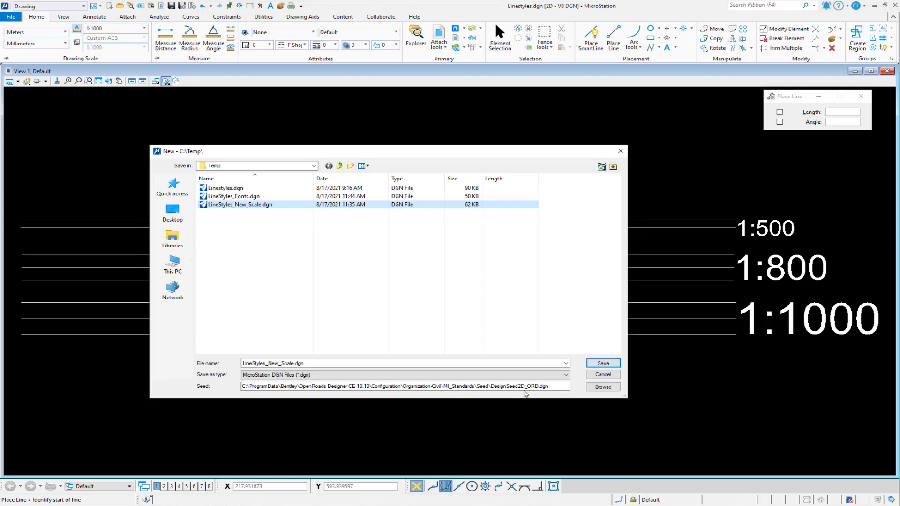
pyautogui.click(598, 364)
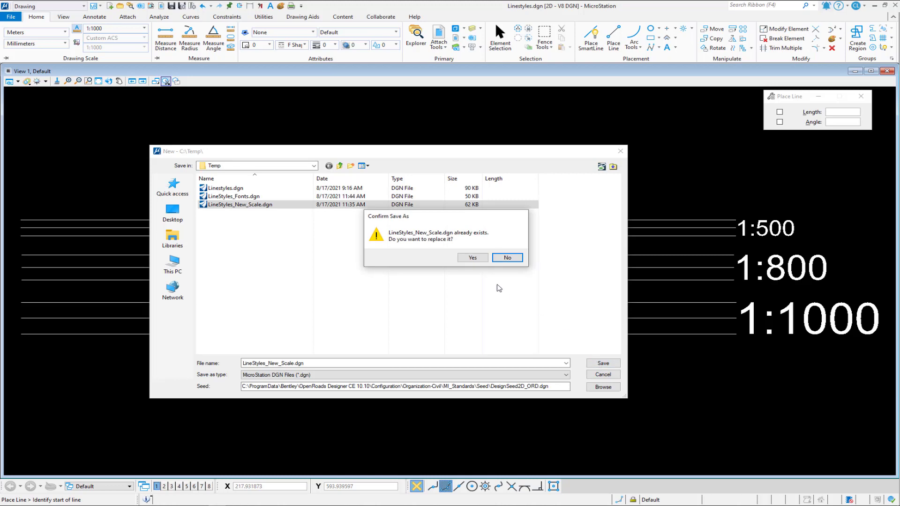
pyautogui.click(473, 258)
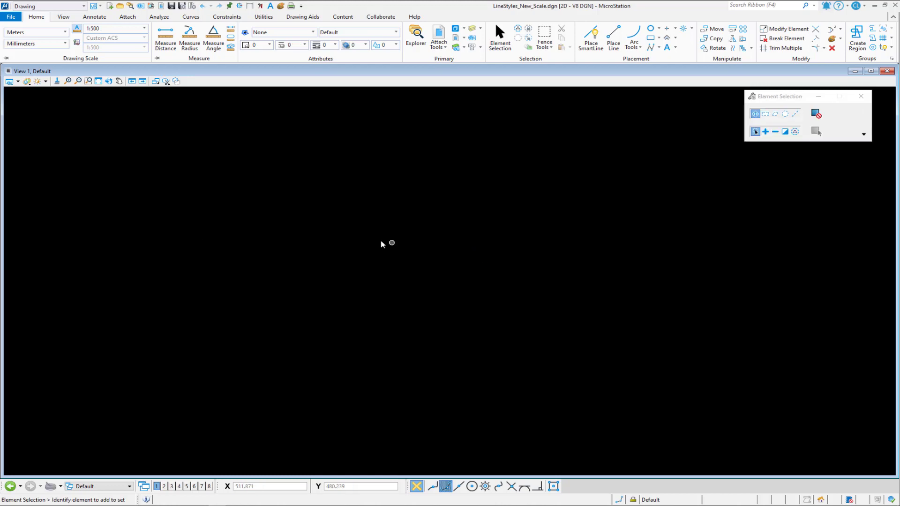
# Set the drawing's annotation scale to Full Size 1 = 1.
pyautogui.click(108, 27)
pyautogui.scroll(3, 114, 43)
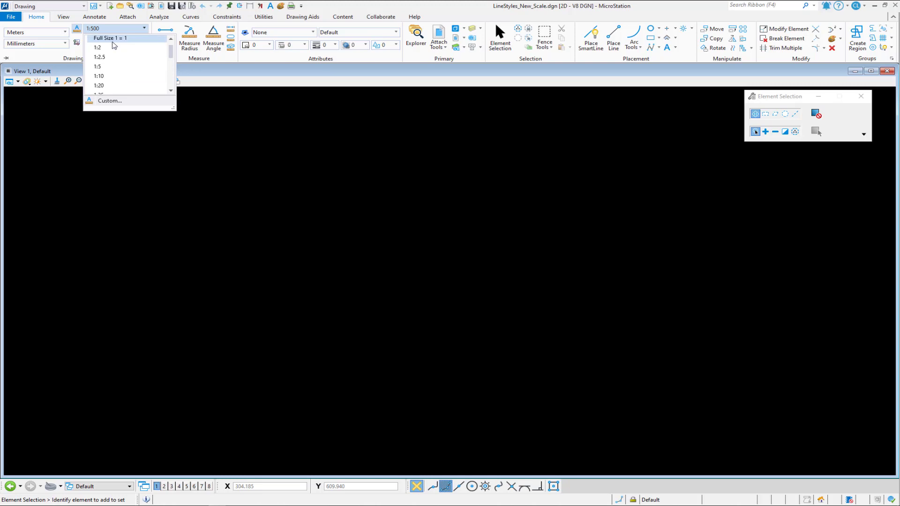
pyautogui.click(113, 39)
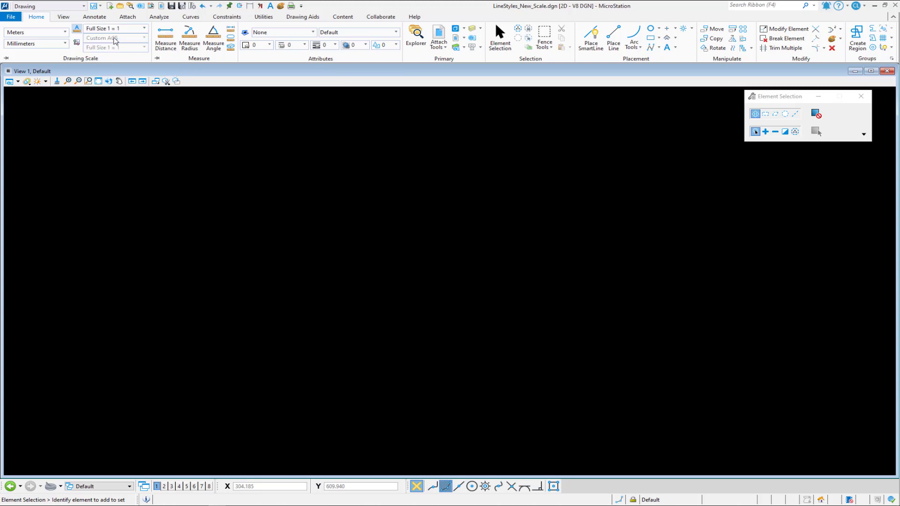
pyautogui.click(11, 16)
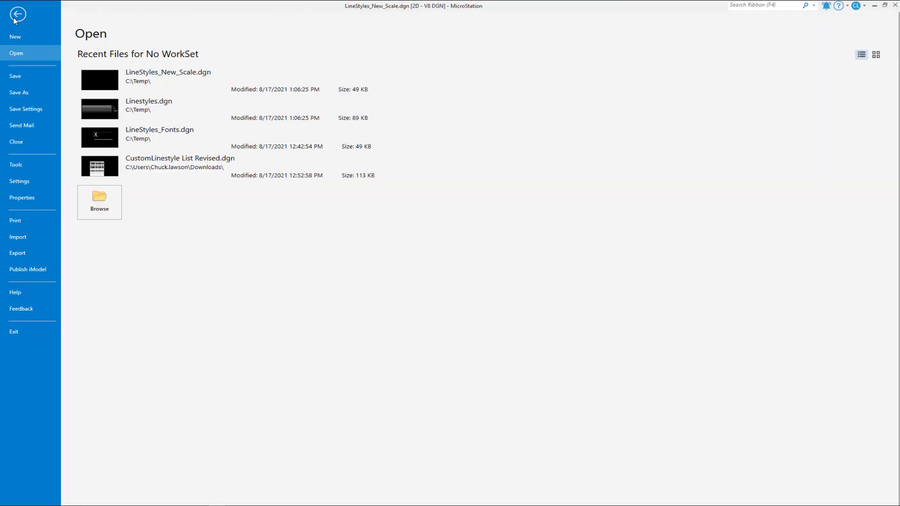
pyautogui.click(18, 180)
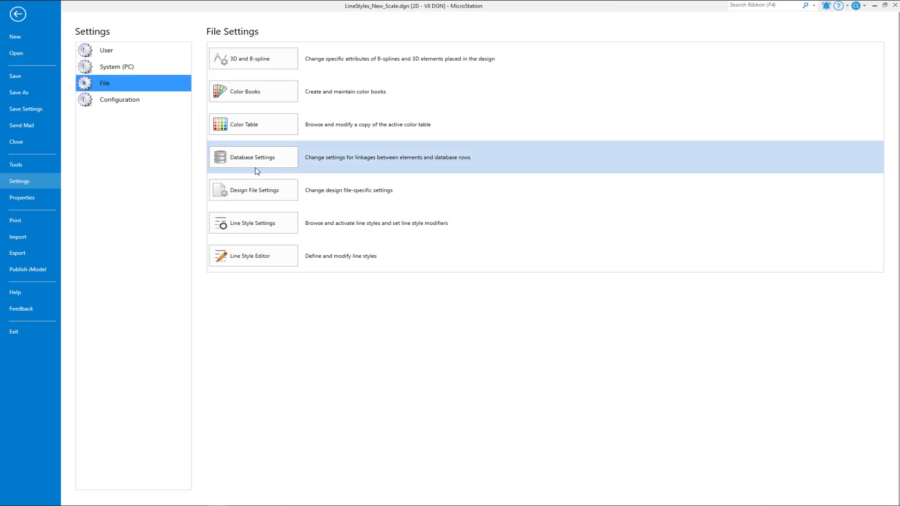
pyautogui.click(258, 224)
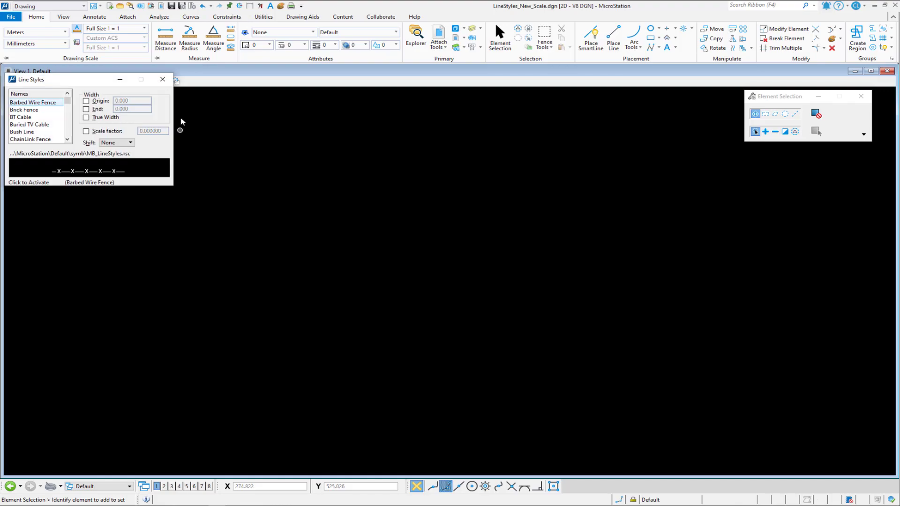
pyautogui.click(162, 79)
# Set the working units' display accuracy to 0.123456 in the design file settings, and save the settings.
pyautogui.click(10, 16)
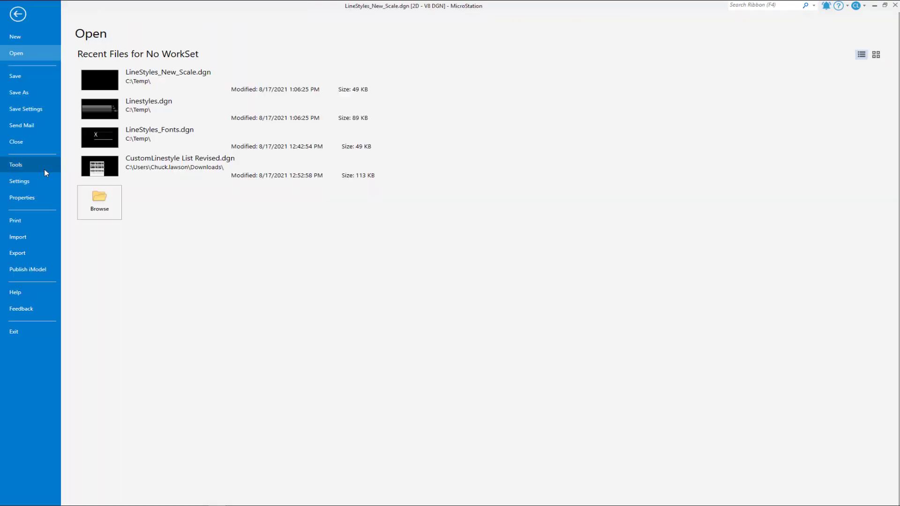
pyautogui.click(32, 181)
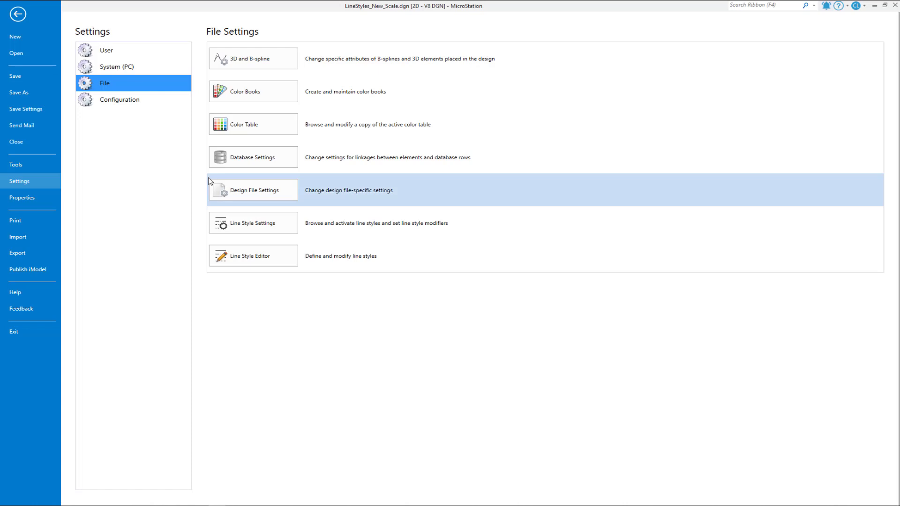
pyautogui.click(242, 189)
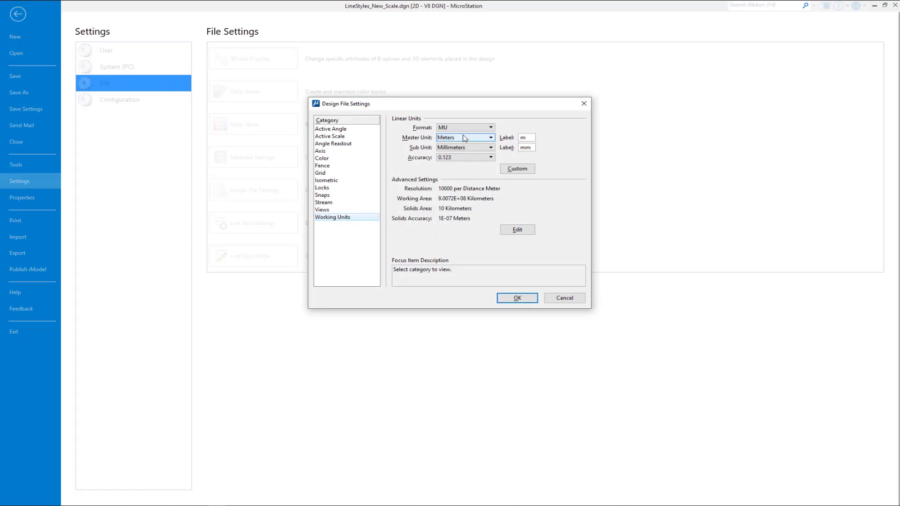
pyautogui.click(459, 157)
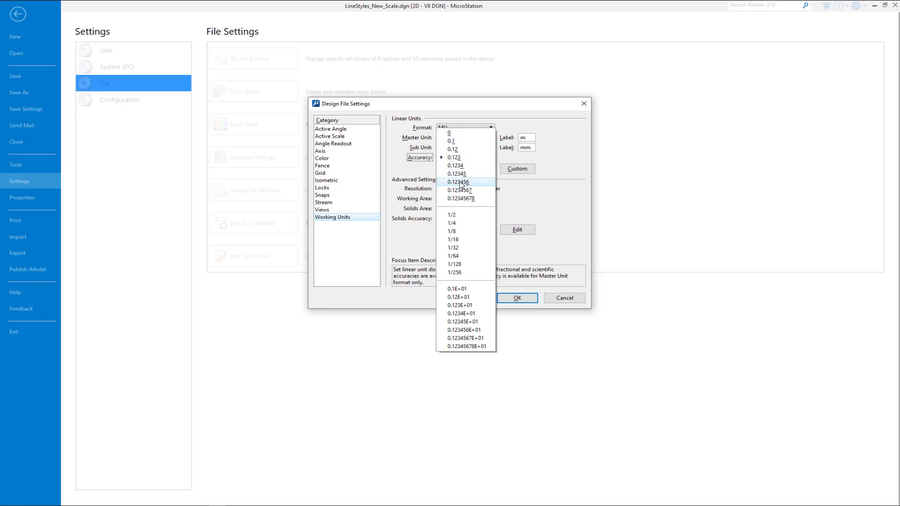
pyautogui.click(459, 183)
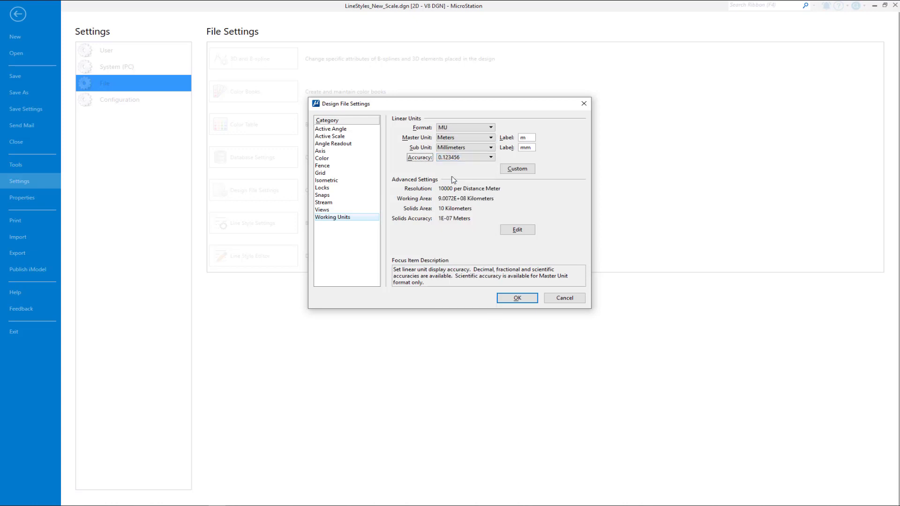
pyautogui.click(517, 299)
pyautogui.click(34, 111)
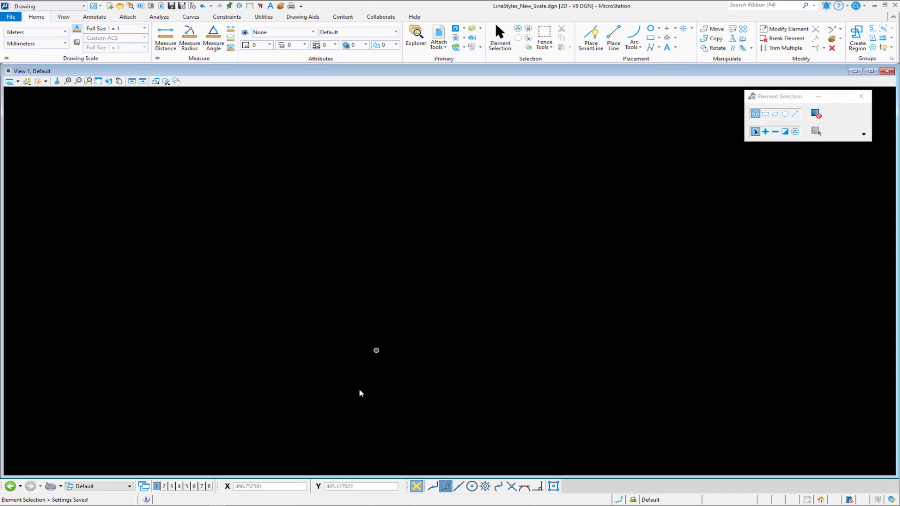
# Check the MB_LineStyles.rsc file in MicroStation's Default\Symb folder, and open the Line Style Editor in LineStyles_New_Scale.dgn.
pyautogui.click(233, 505)
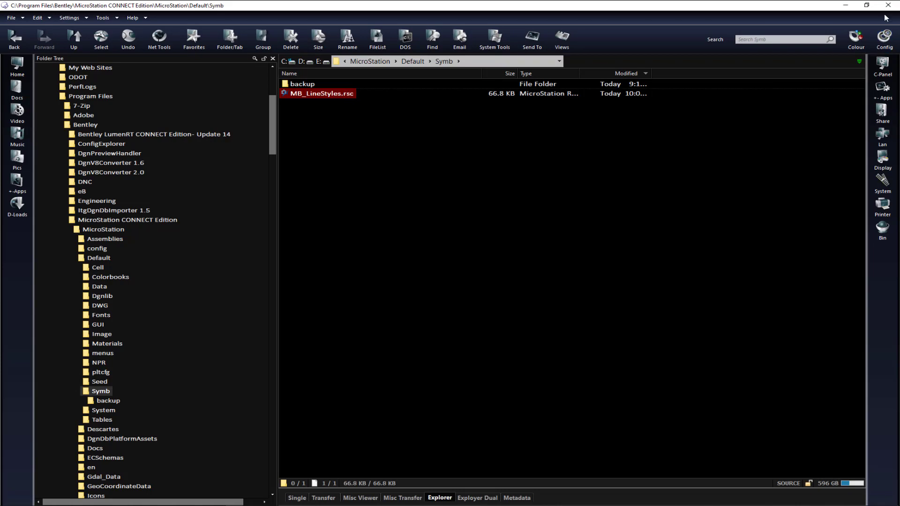
pyautogui.click(845, 6)
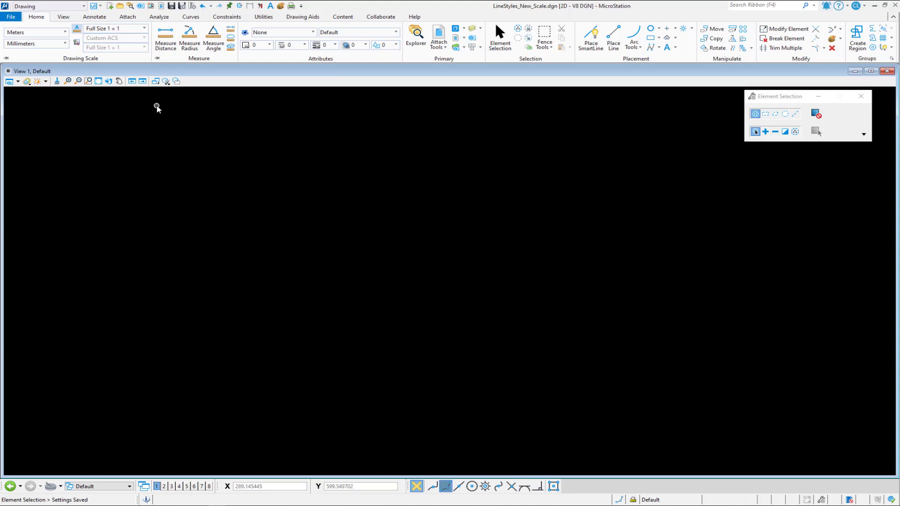
pyautogui.click(303, 45)
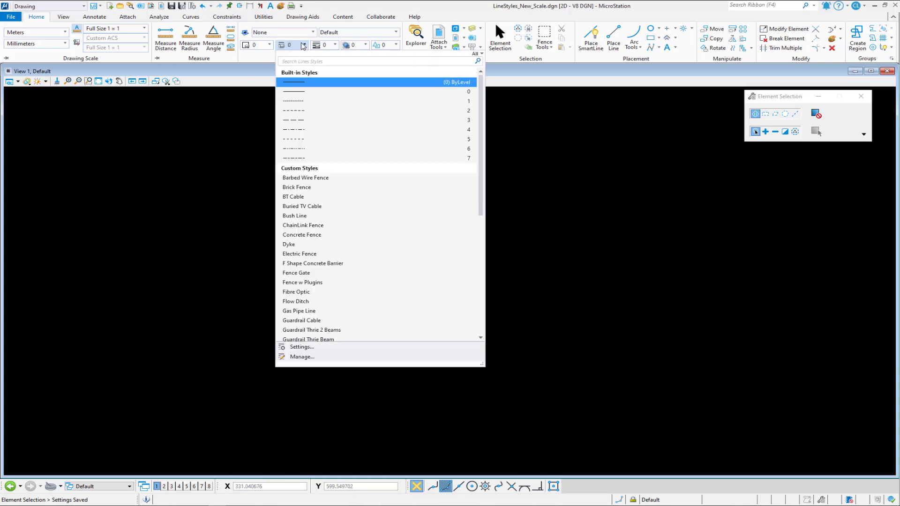
pyautogui.click(307, 358)
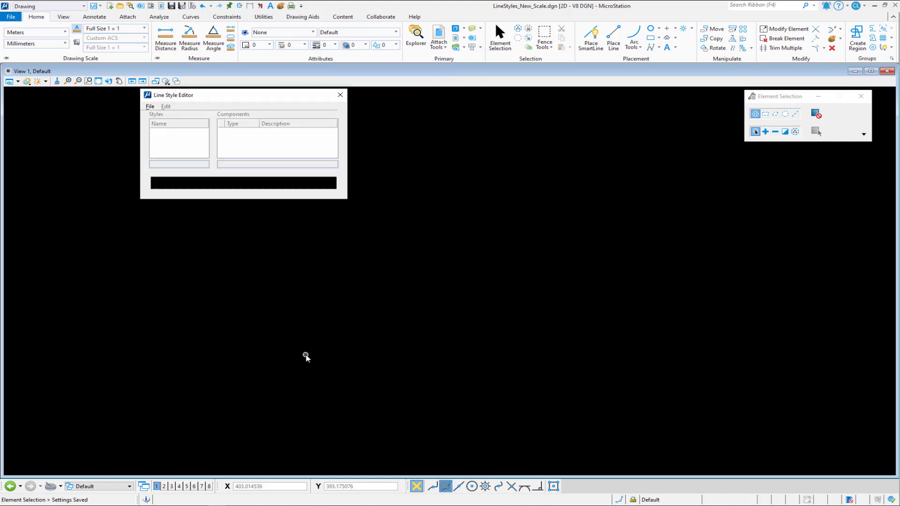
# Choose MB_LineStyles.rsc from the Symb folder as the MicroStation resource file to import line styles from.
pyautogui.click(150, 107)
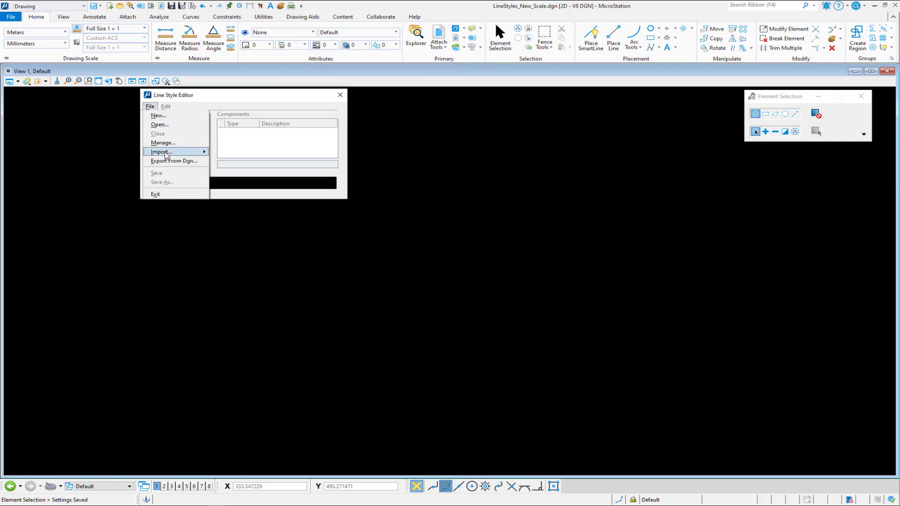
pyautogui.moveTo(197, 152)
pyautogui.click(241, 161)
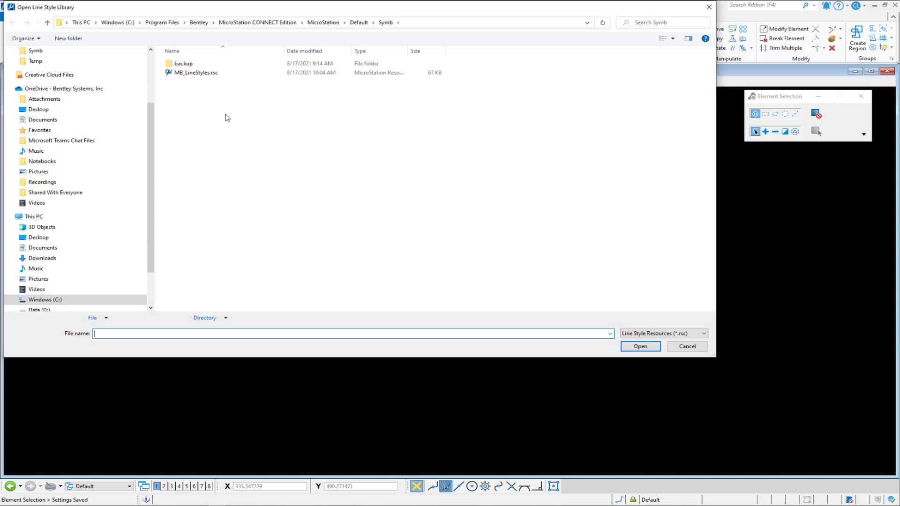
pyautogui.click(208, 74)
pyautogui.doubleClick(207, 74)
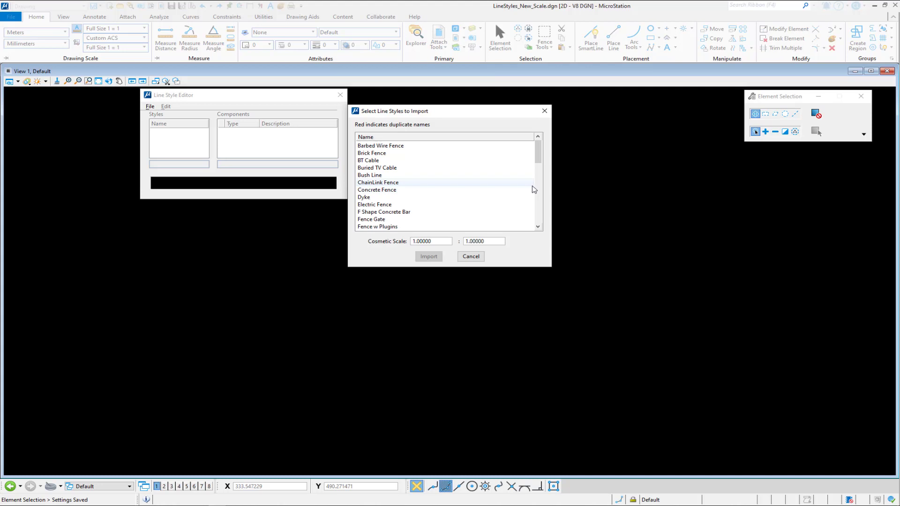
# Import the first group of styles, including Barbed Wire Fence, Prop_ROW, Railroad, Railway Sight, ROCK and Row of Trees, at cosmetic scale 1:1.
pyautogui.click(415, 147)
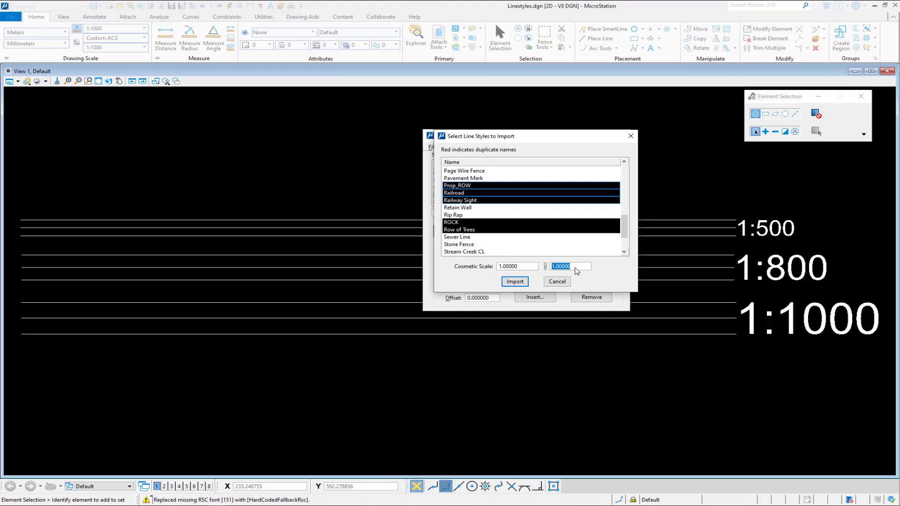
pyautogui.write('.1')
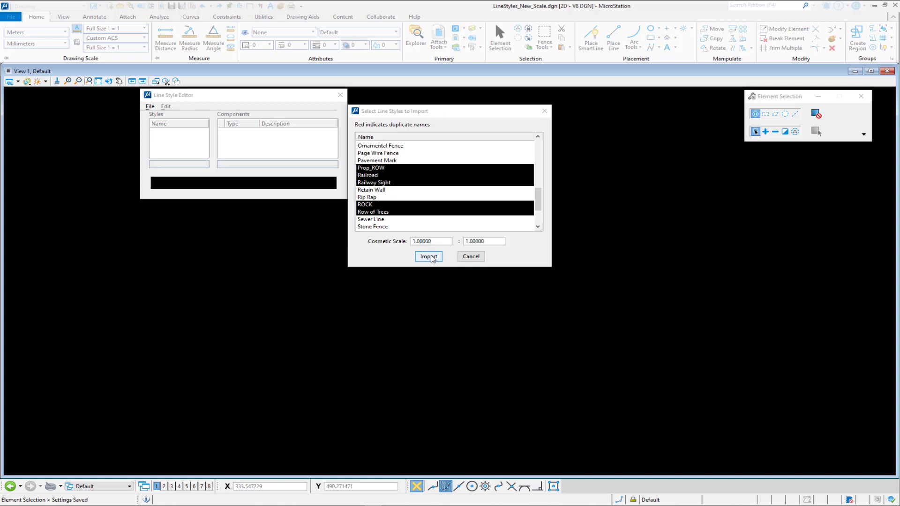
pyautogui.click(429, 257)
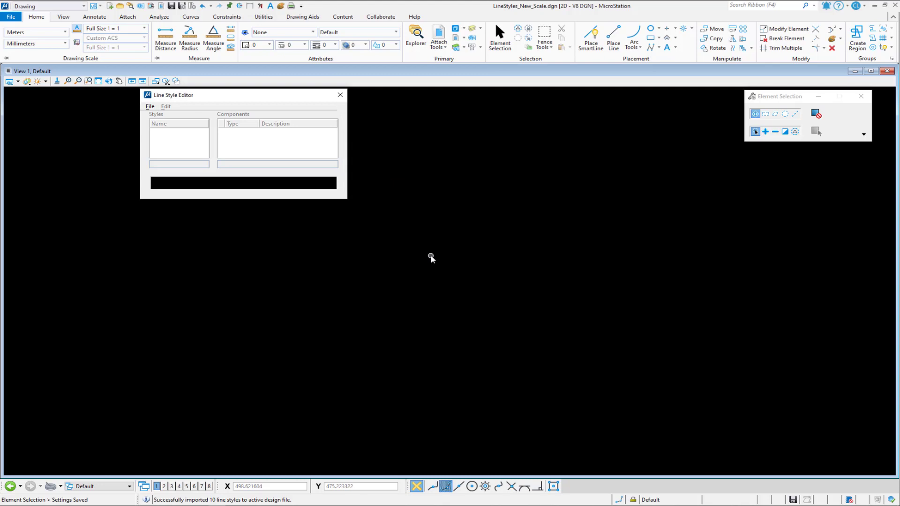
# Load MB_LineStyles.rsc for import again and select the second group, including Retain Wall, Sewer Line, Stone Fence, Water Line and Wood Fence.
pyautogui.click(150, 106)
pyautogui.moveTo(161, 152)
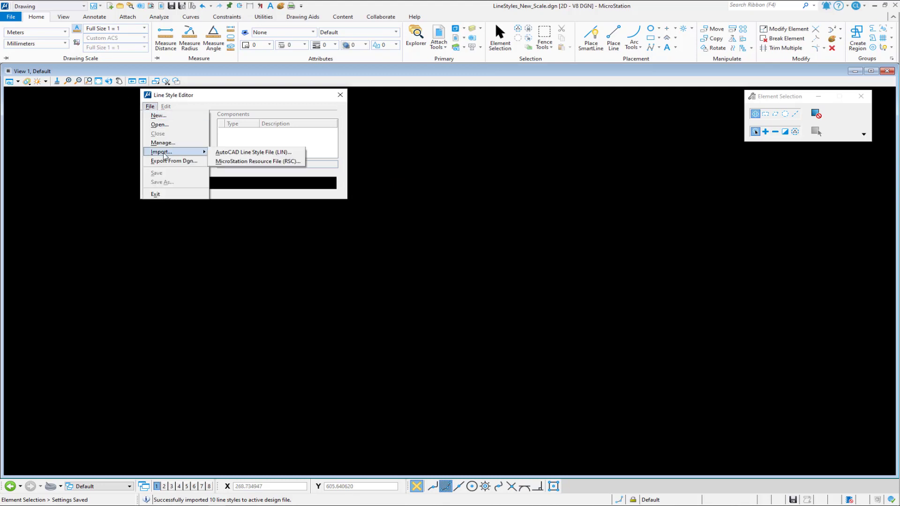
pyautogui.click(234, 162)
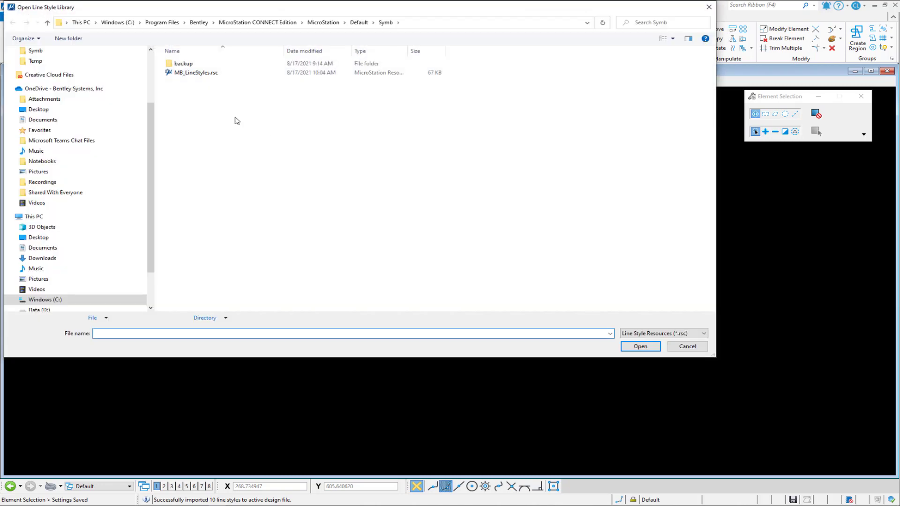
pyautogui.doubleClick(213, 73)
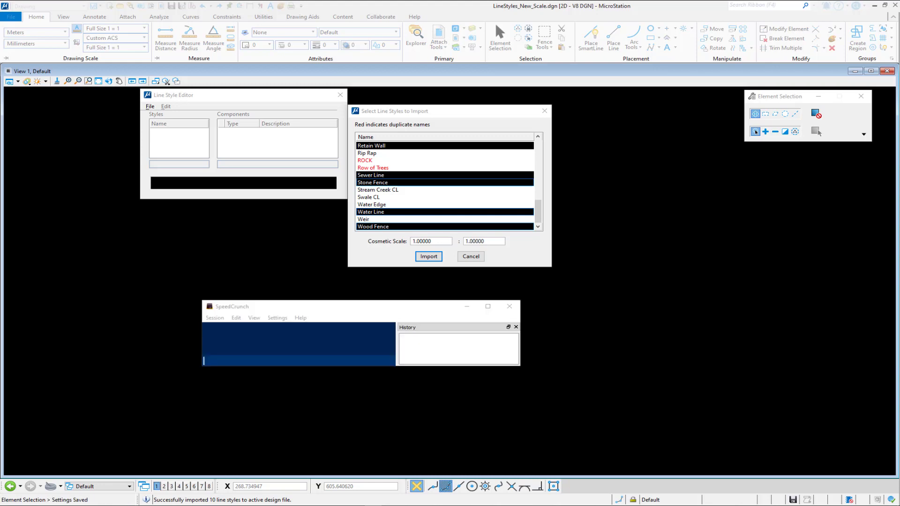
# Calculate the scale ratios 1000/800 and 800/1000 in SpeedCrunch, and close the calculator.
pyautogui.click(312, 360)
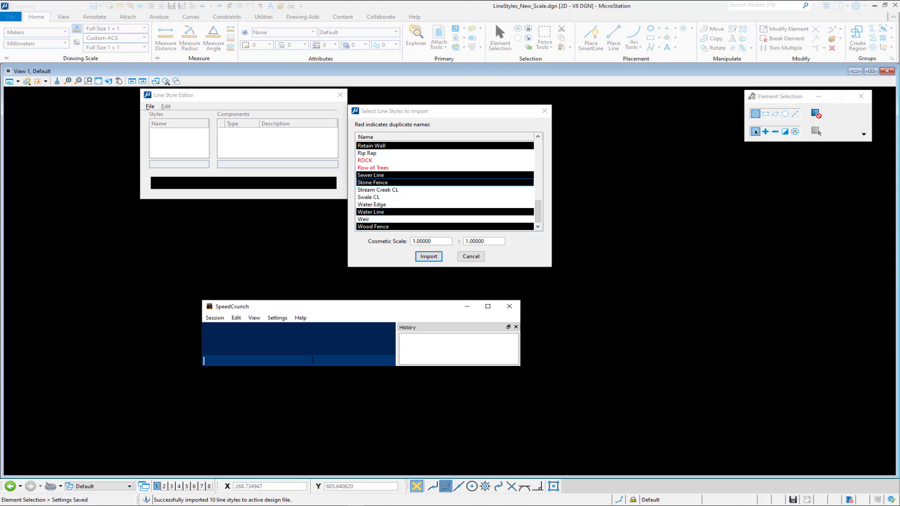
pyautogui.write('1000/800')
pyautogui.press('Return')
pyautogui.write('800/')
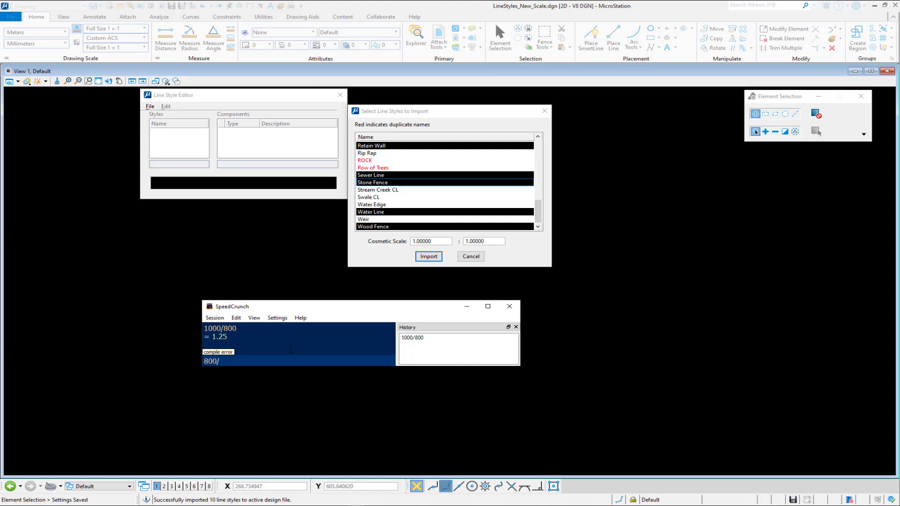
pyautogui.write('1000')
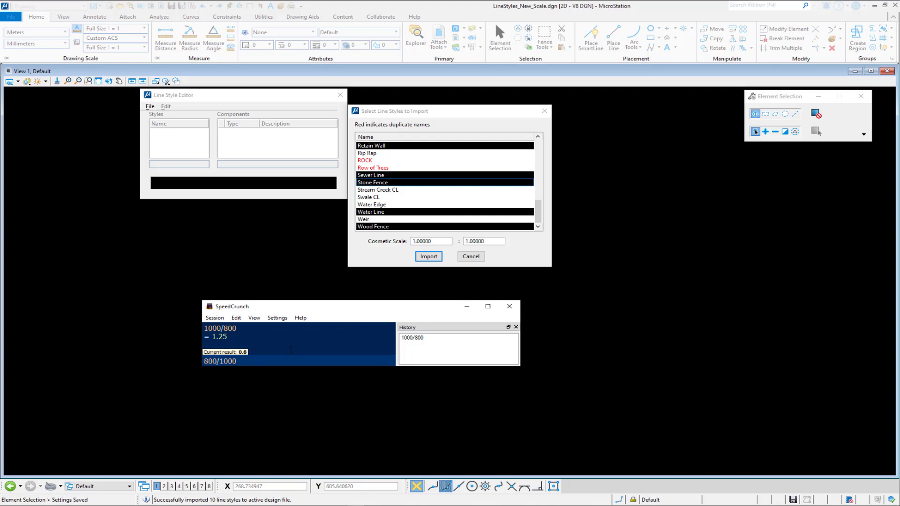
pyautogui.click(514, 307)
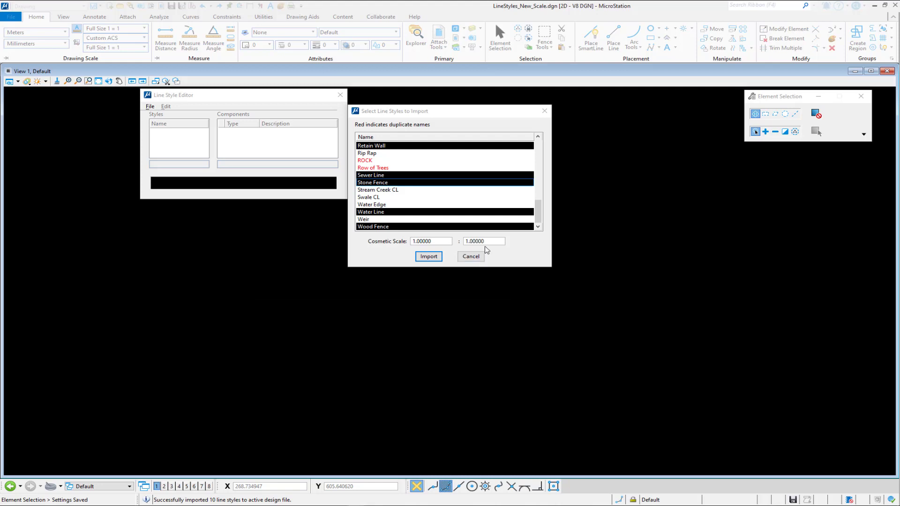
# Set the cosmetic scale to 1:0.8 and import the selected second group of line styles.
pyautogui.doubleClick(489, 242)
pyautogui.write('.8')
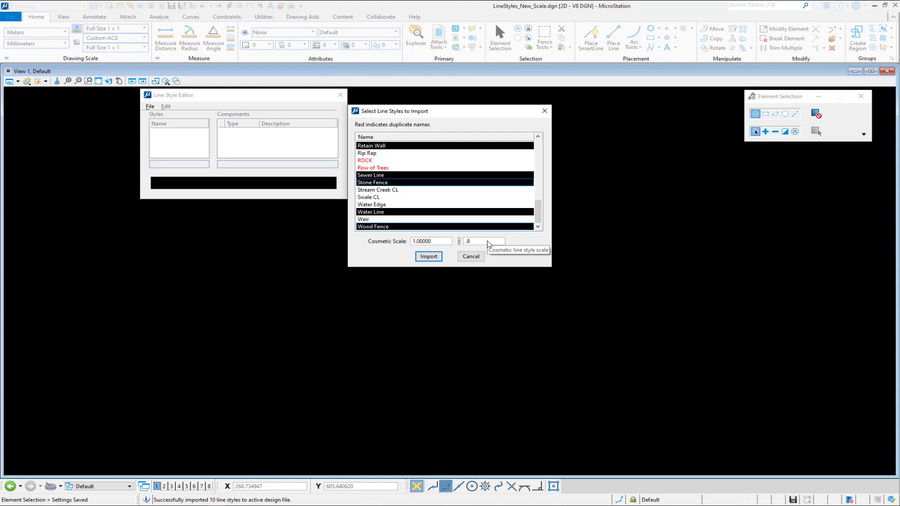
pyautogui.press('Tab')
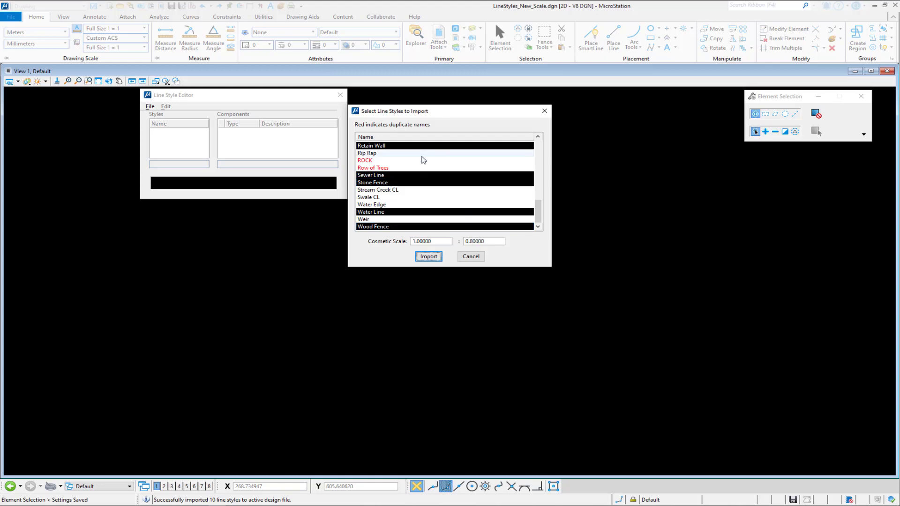
pyautogui.click(428, 257)
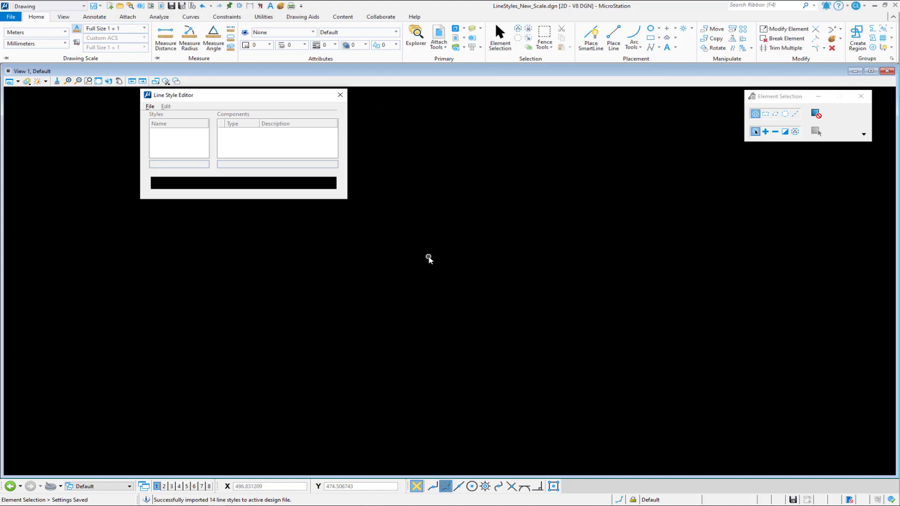
# Load MB_LineStyles.rsc for import again and select Bush Line, Concrete Fence, Dyke, F Shape Concrete Bar and Fence Gate.
pyautogui.click(150, 106)
pyautogui.moveTo(186, 154)
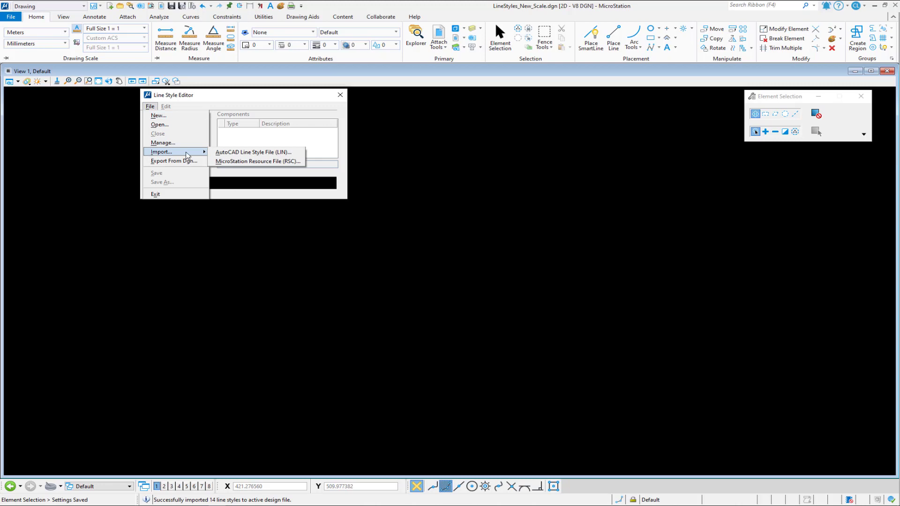
pyautogui.click(225, 161)
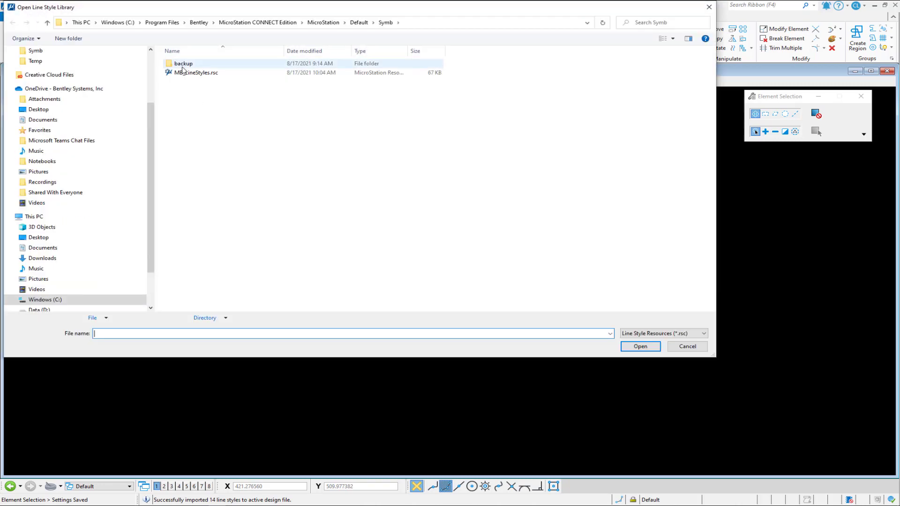
pyautogui.doubleClick(184, 72)
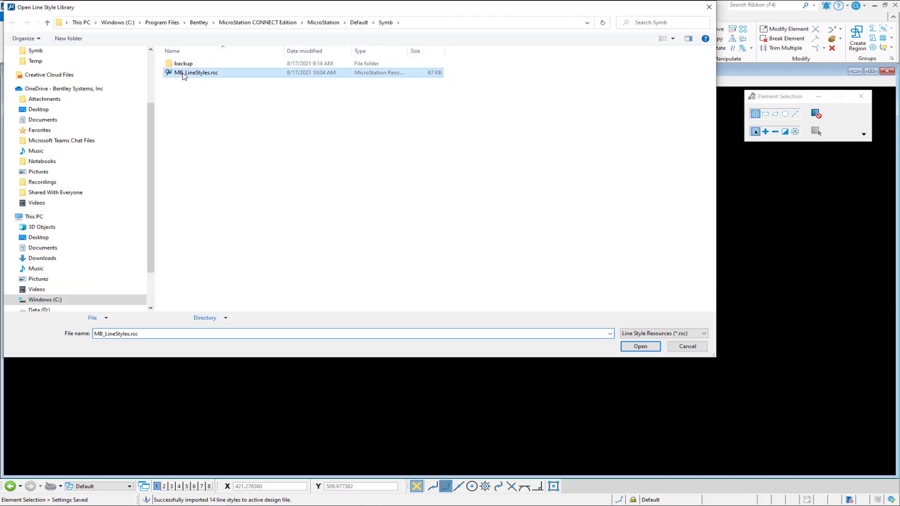
pyautogui.click(370, 175)
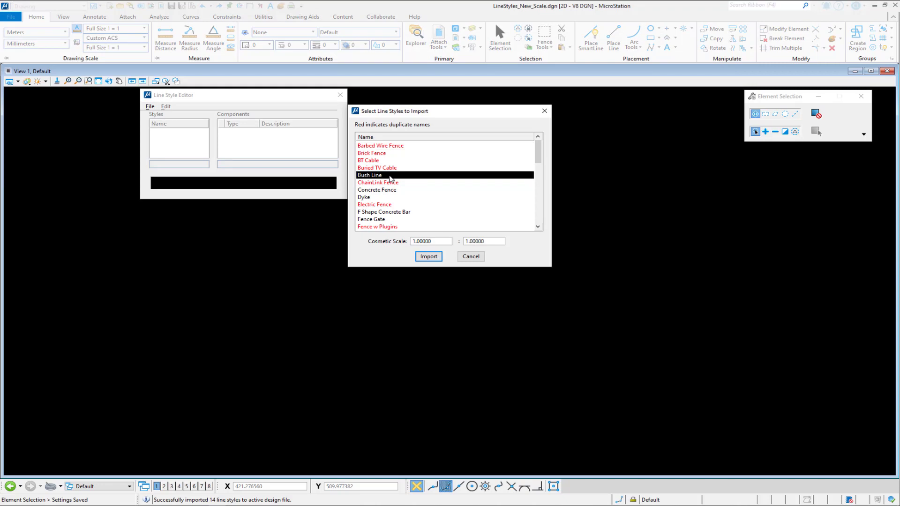
pyautogui.keyDown('ctrl'); pyautogui.click(375, 190); pyautogui.keyUp('ctrl')
pyautogui.keyDown('ctrl'); pyautogui.click(367, 197); pyautogui.keyUp('ctrl')
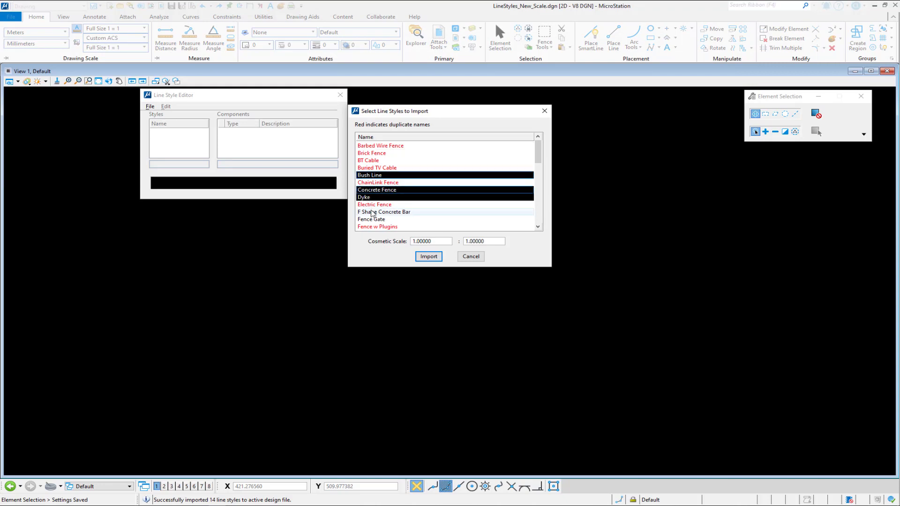
pyautogui.keyDown('ctrl'); pyautogui.click(375, 212); pyautogui.keyUp('ctrl')
pyautogui.keyDown('ctrl'); pyautogui.click(371, 219); pyautogui.keyUp('ctrl')
# Add Guardrail Cable, Guardrail Thrie 2 Be, Guardrail Thrie Beam, Guardrail W 2 Beam, Guardrail W Beam, Half F Conc Barrier and Hedge Line to the selection.
pyautogui.moveTo(540, 157); pyautogui.dragTo(540, 171)
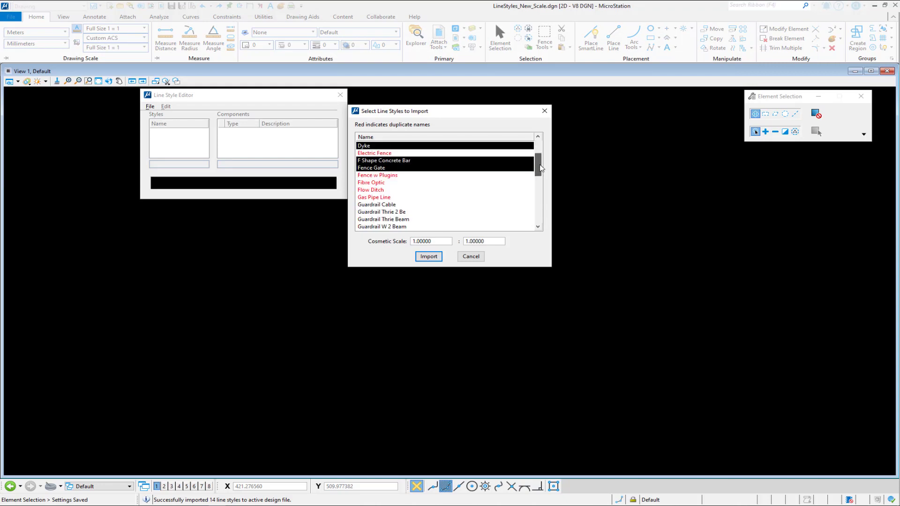
pyautogui.keyDown('ctrl'); pyautogui.click(393, 205); pyautogui.keyUp('ctrl')
pyautogui.keyDown('ctrl'); pyautogui.click(391, 212); pyautogui.keyUp('ctrl')
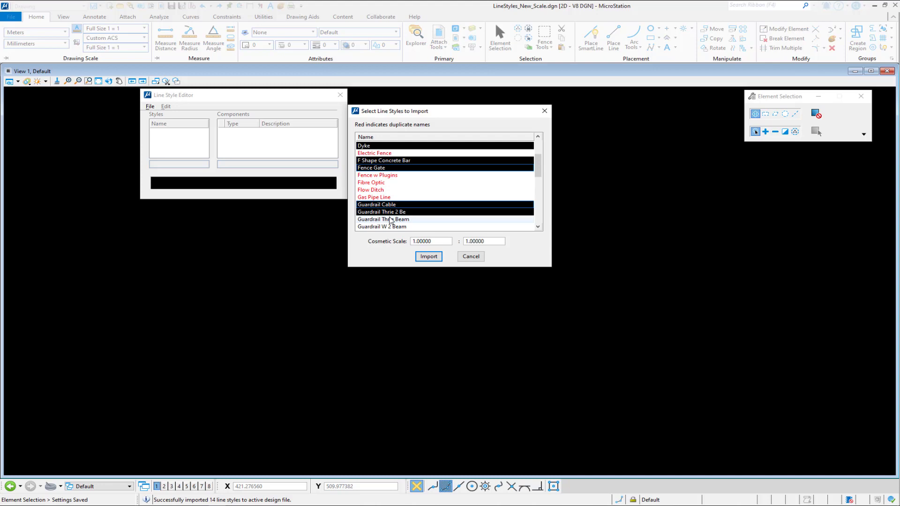
pyautogui.keyDown('ctrl'); pyautogui.click(382, 219); pyautogui.keyUp('ctrl')
pyautogui.keyDown('ctrl'); pyautogui.click(382, 226); pyautogui.keyUp('ctrl')
pyautogui.moveTo(540, 167); pyautogui.dragTo(540, 179)
pyautogui.keyDown('ctrl'); pyautogui.click(406, 182); pyautogui.keyUp('ctrl')
pyautogui.keyDown('ctrl'); pyautogui.click(396, 190); pyautogui.keyUp('ctrl')
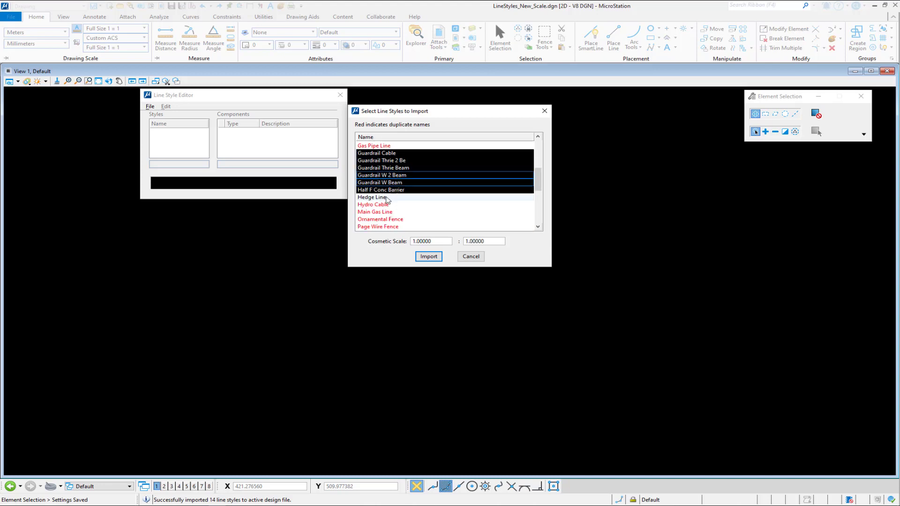
pyautogui.keyDown('ctrl'); pyautogui.click(388, 197); pyautogui.keyUp('ctrl')
# Add Pavement Mark, Rip Rap, Stream Creek CL, Swale CL, Water Edge and Weir to the styles selected for import.
pyautogui.moveTo(539, 181); pyautogui.dragTo(537, 205)
pyautogui.keyDown('ctrl'); pyautogui.click(400, 190); pyautogui.keyUp('ctrl')
pyautogui.keyDown('ctrl'); pyautogui.click(393, 176); pyautogui.keyUp('ctrl')
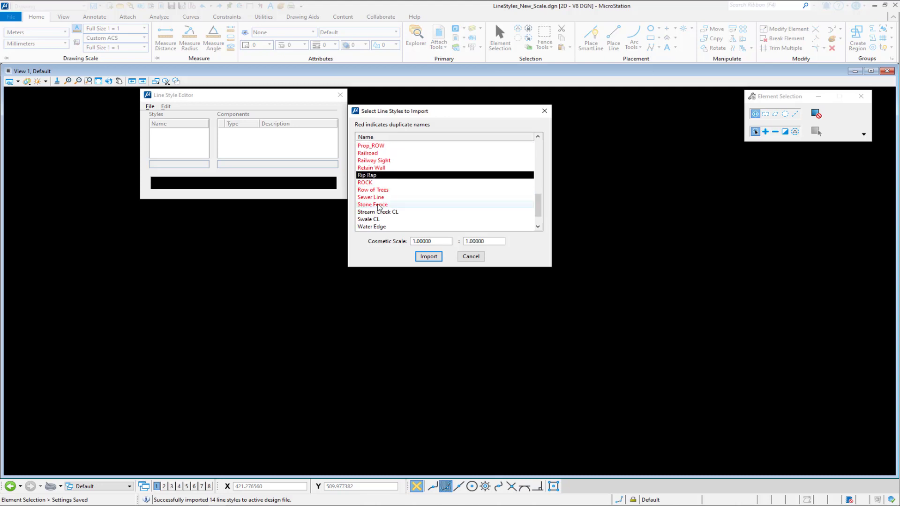
pyautogui.keyDown('ctrl'); pyautogui.click(377, 212); pyautogui.keyUp('ctrl')
pyautogui.keyDown('ctrl'); pyautogui.click(374, 219); pyautogui.keyUp('ctrl')
pyautogui.keyDown('ctrl'); pyautogui.click(375, 227); pyautogui.keyUp('ctrl')
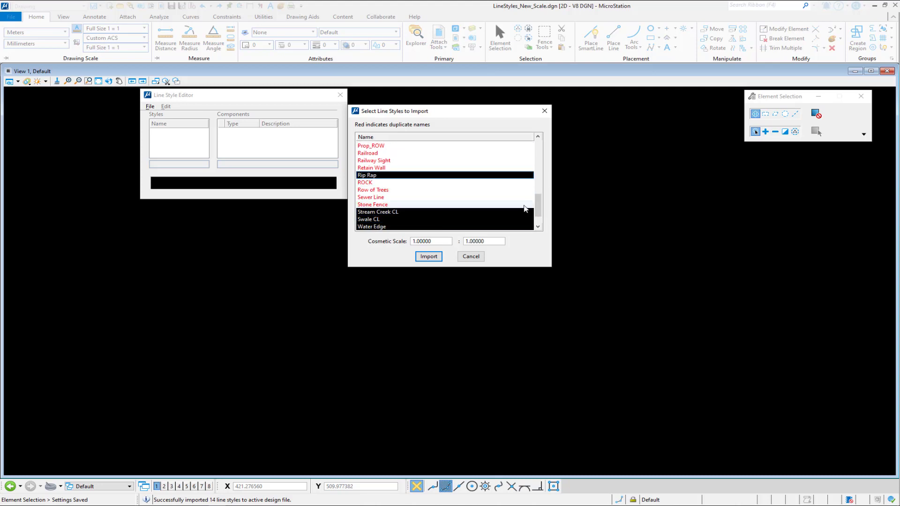
pyautogui.moveTo(540, 214); pyautogui.dragTo(542, 223)
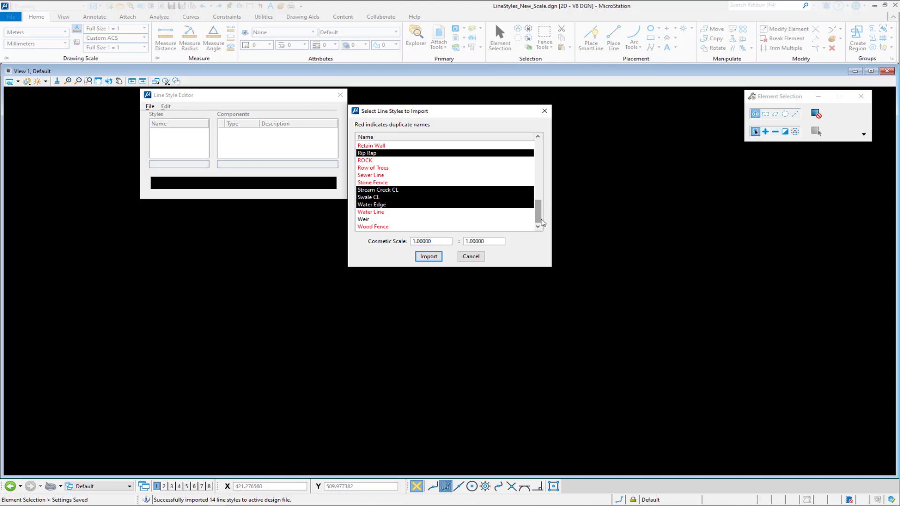
pyautogui.keyDown('ctrl'); pyautogui.click(375, 219); pyautogui.keyUp('ctrl')
# Set the cosmetic scale to 1:0.5 and import the selected third group of line styles.
pyautogui.doubleClick(479, 243)
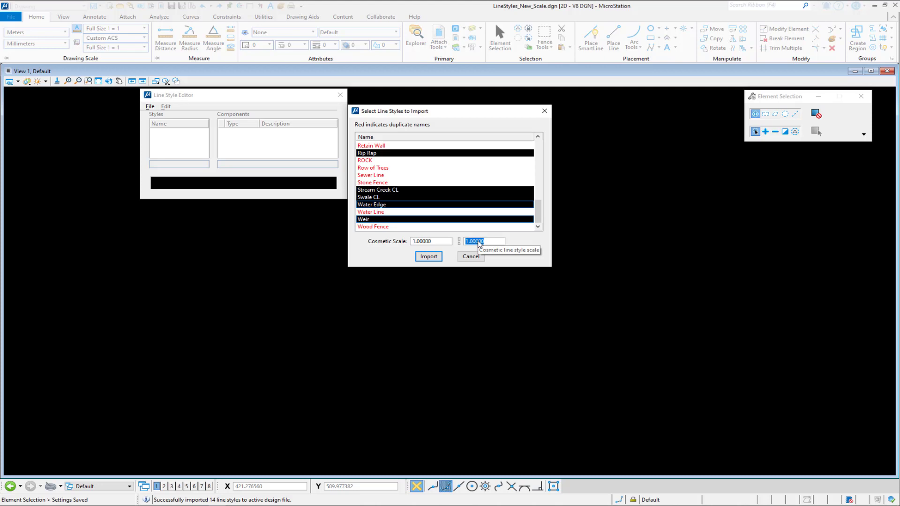
pyautogui.write('.5')
pyautogui.press('Tab')
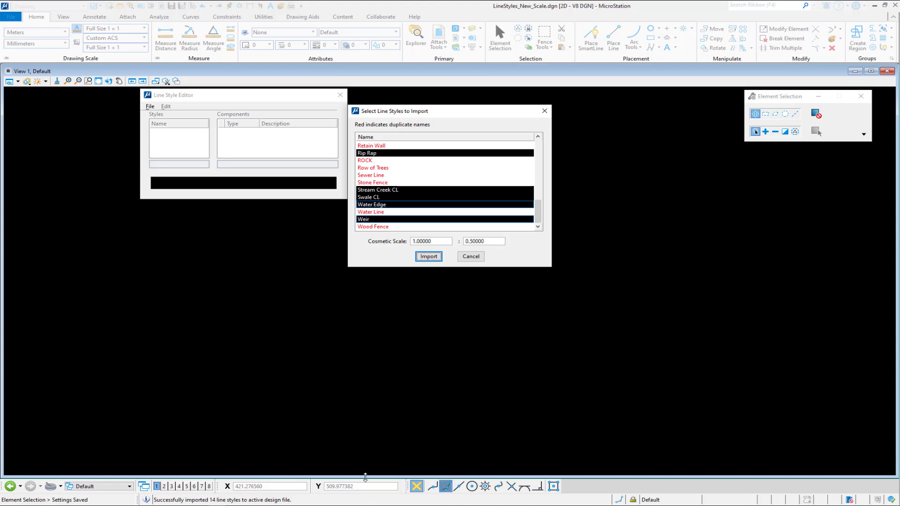
pyautogui.click(433, 257)
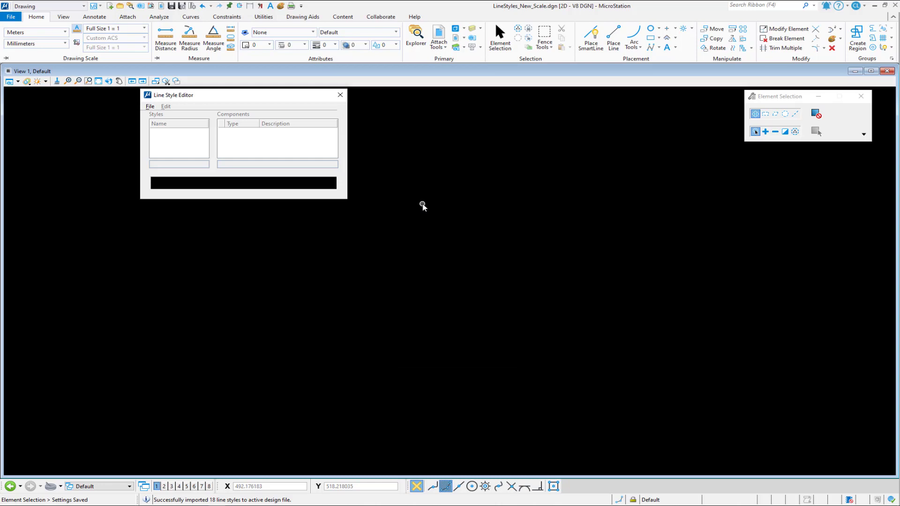
# Export the drawing's line styles to Rescaled_Linestyles.rsc in C:\Temp, replacing the existing file, and close MicroStation.
pyautogui.click(150, 106)
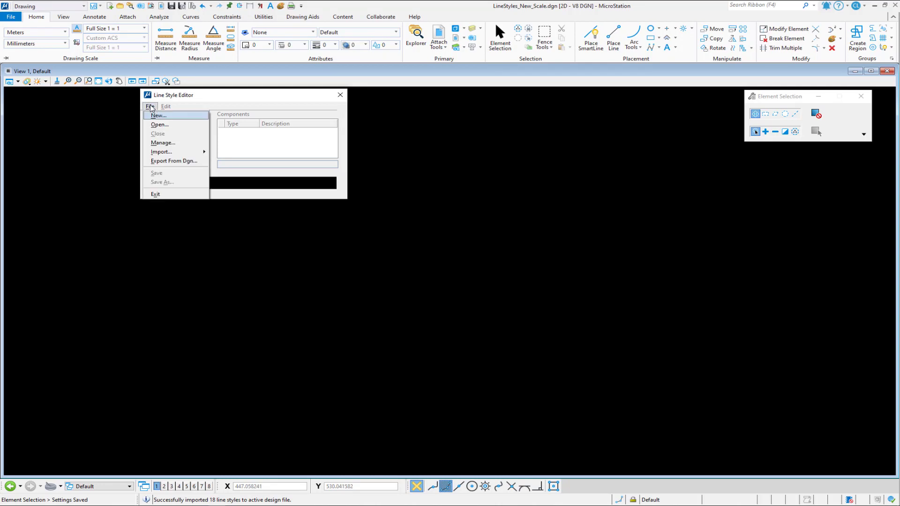
pyautogui.click(169, 161)
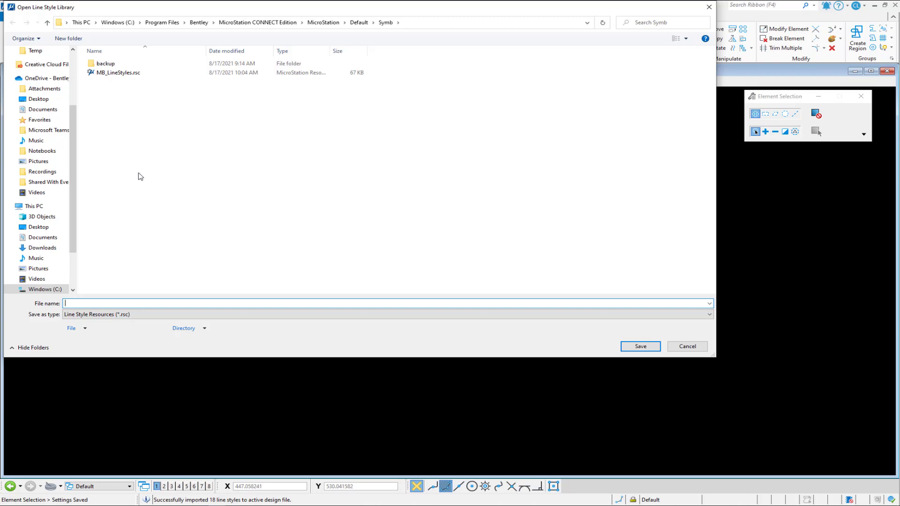
pyautogui.click(117, 22)
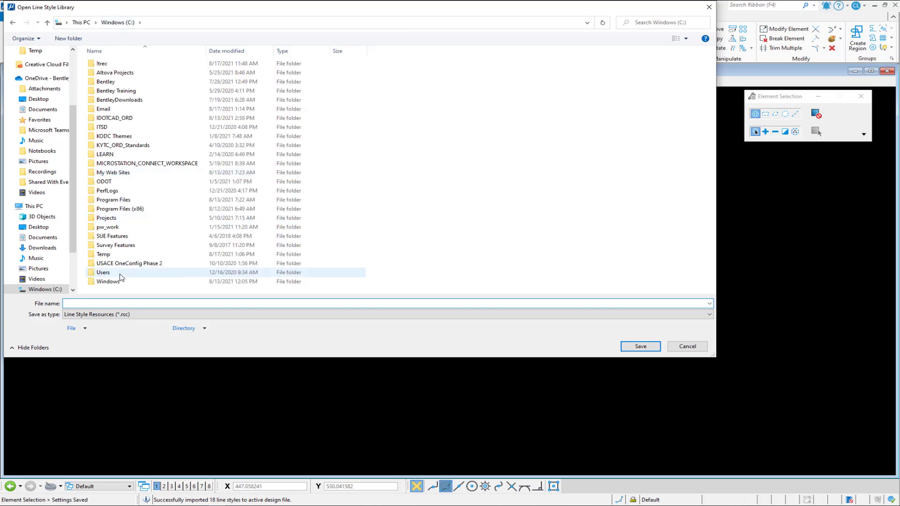
pyautogui.doubleClick(107, 256)
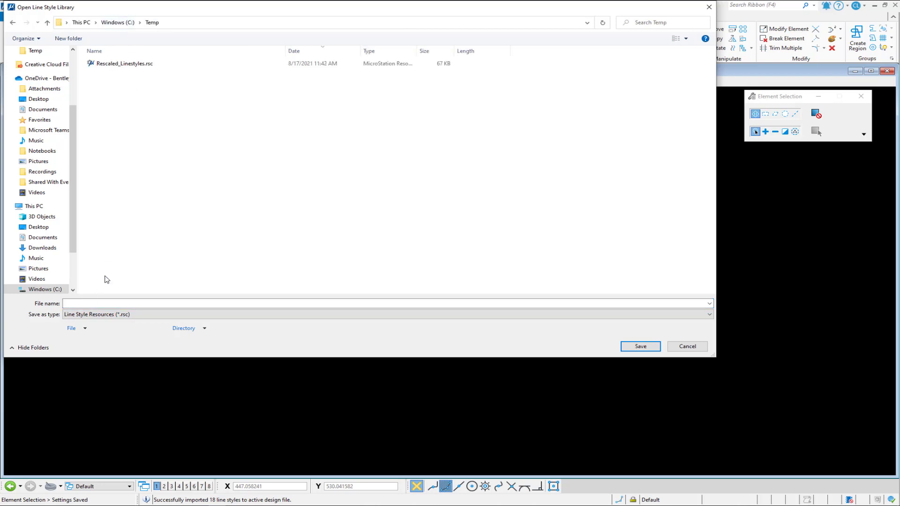
pyautogui.click(136, 65)
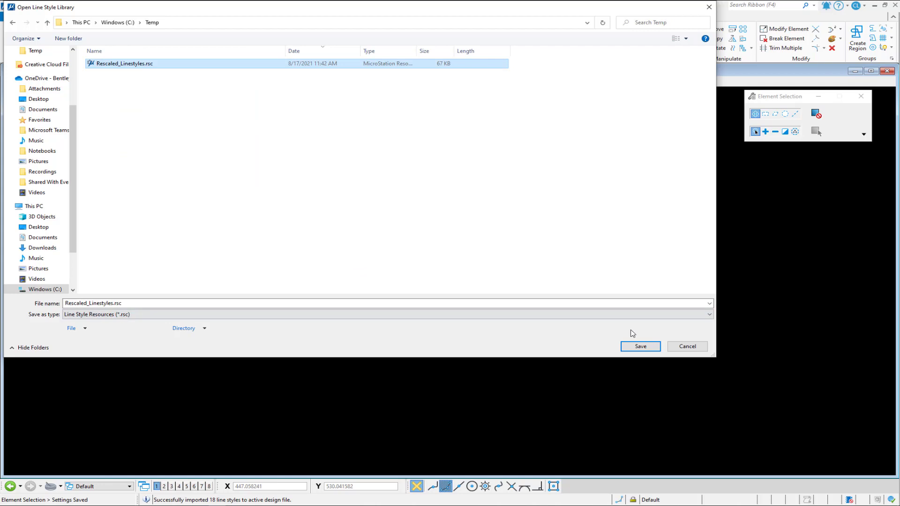
pyautogui.click(640, 347)
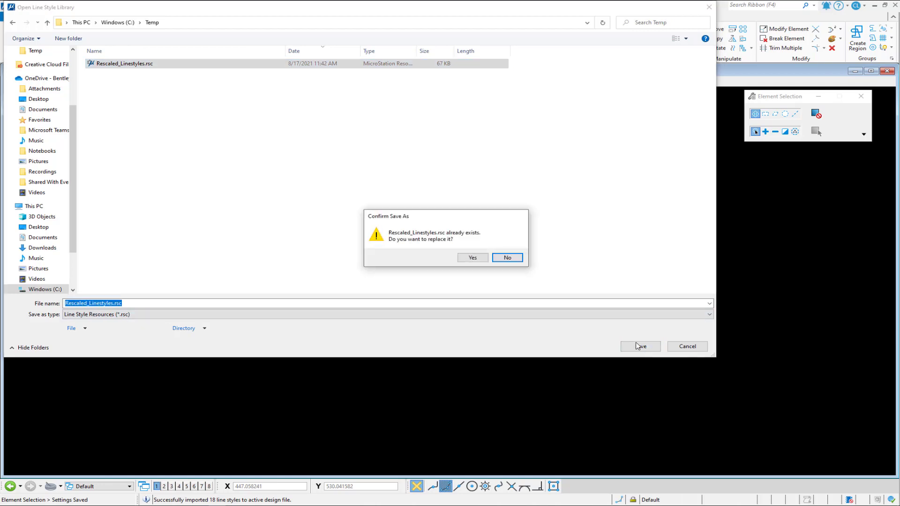
pyautogui.click(472, 258)
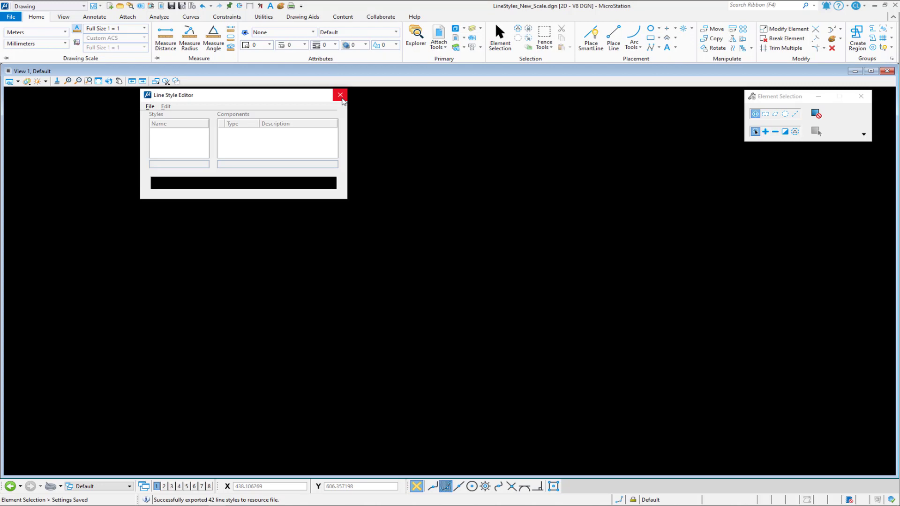
pyautogui.click(895, 6)
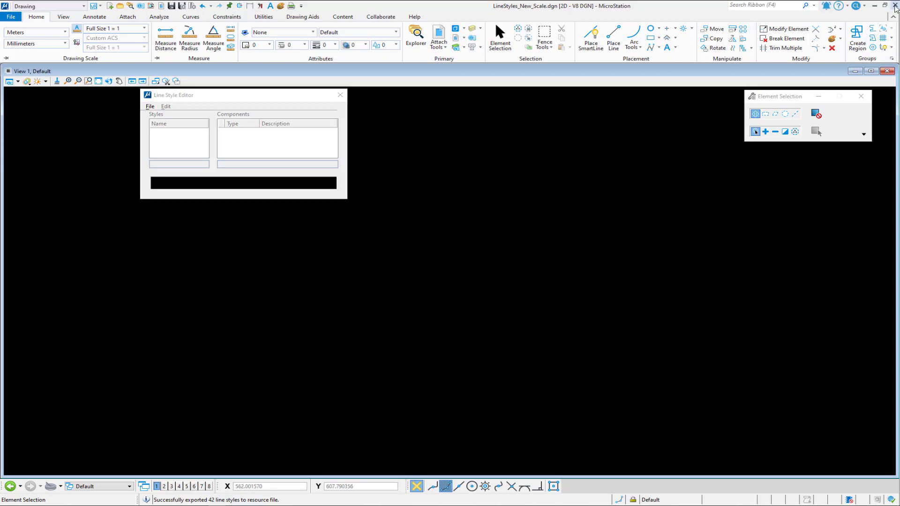
# Switch to the file manager and copy Rescaled_Linestyles.rsc from the C:\Temp folder.
pyautogui.click(202, 499)
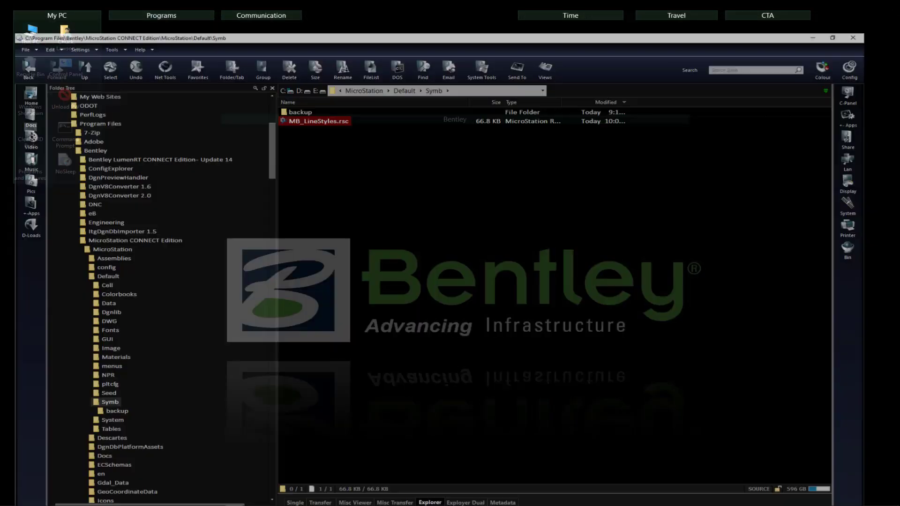
pyautogui.moveTo(275, 149); pyautogui.dragTo(280, 275)
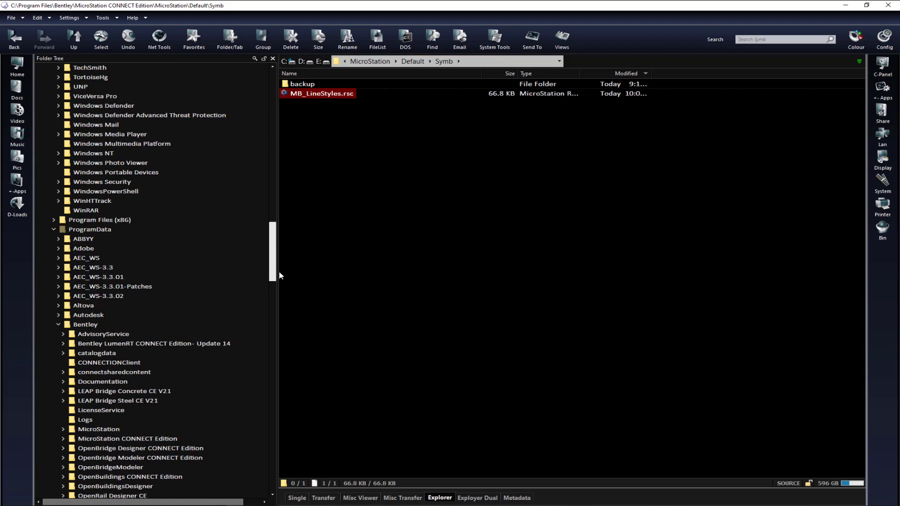
pyautogui.click(53, 230)
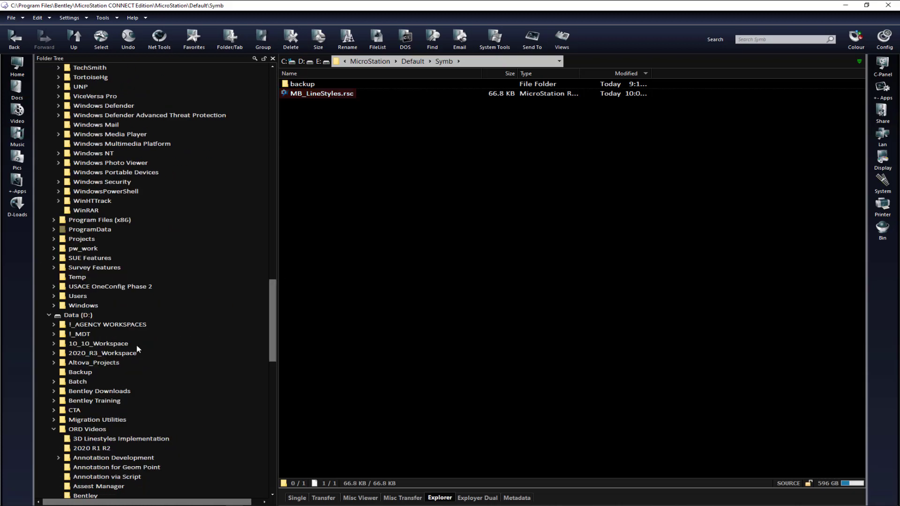
pyautogui.click(79, 277)
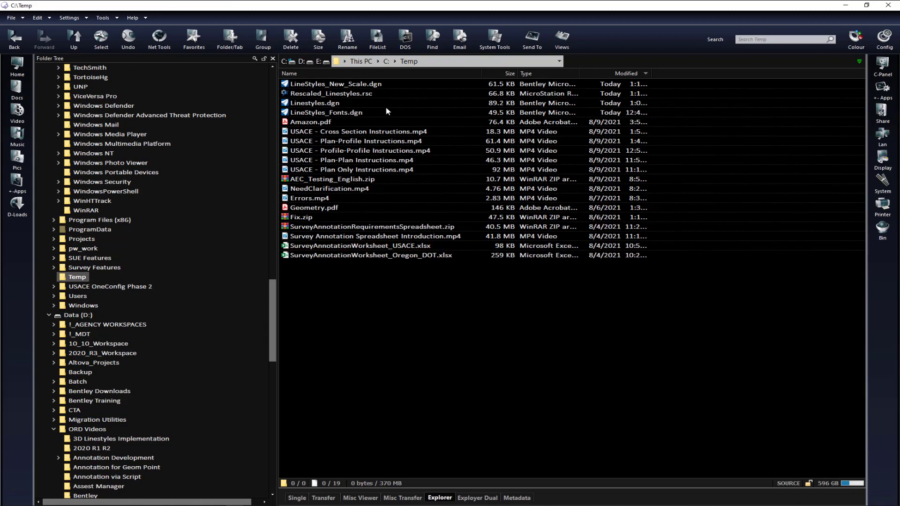
pyautogui.rightClick(357, 93)
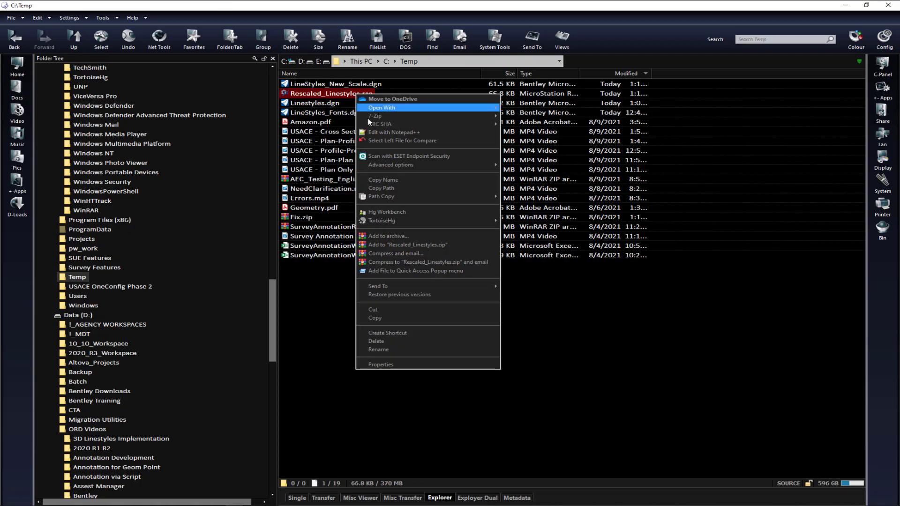
pyautogui.click(378, 318)
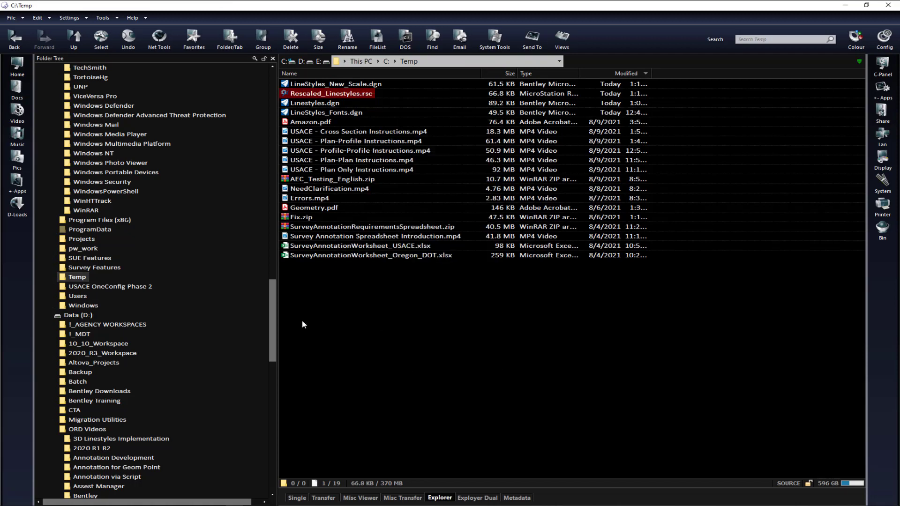
# Paste the copied resource file into MicroStation's Default\Symb folder.
pyautogui.moveTo(274, 321); pyautogui.dragTo(274, 153)
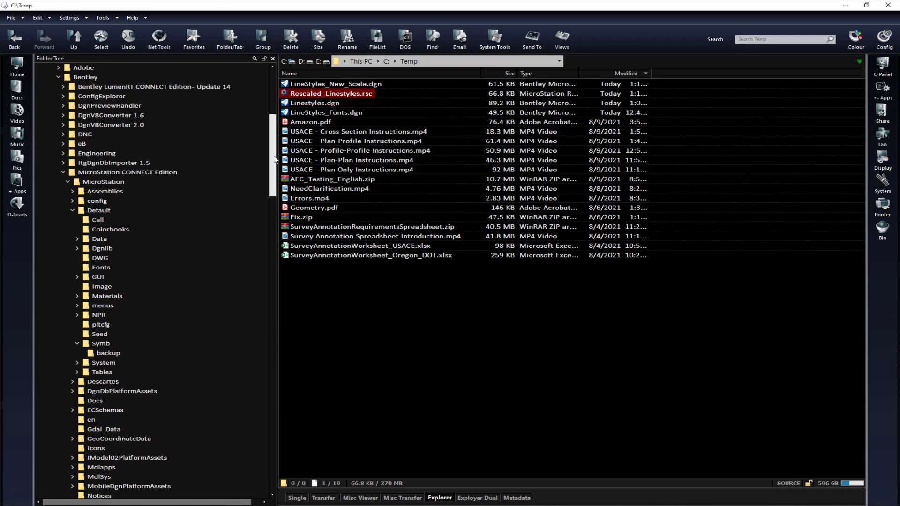
pyautogui.click(97, 343)
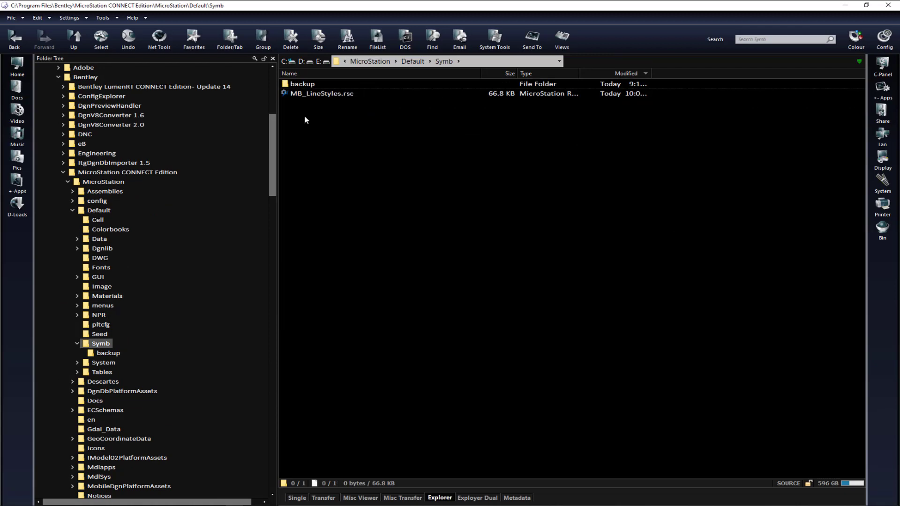
pyautogui.rightClick(309, 122)
pyautogui.click(323, 185)
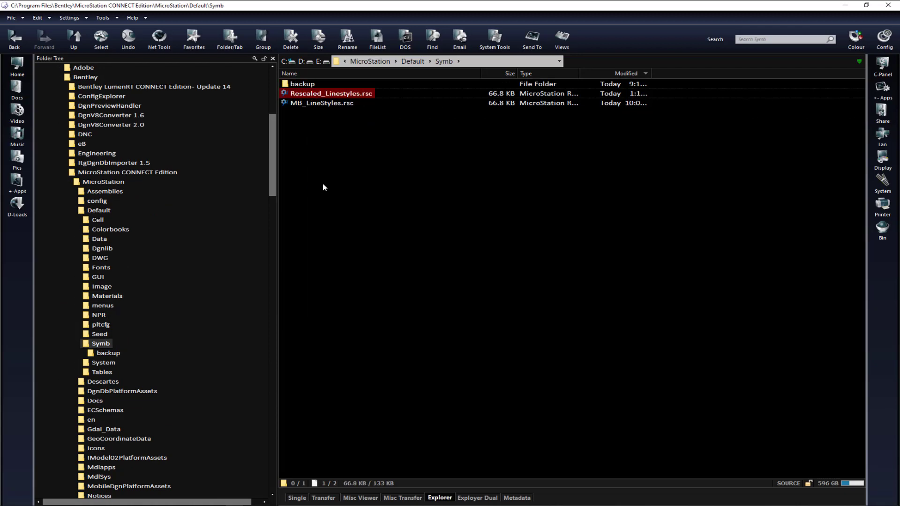
# Rename the original MB_LineStyles.rsc in the Symb folder so that it has a bak extension.
pyautogui.click(345, 104)
pyautogui.rightClick(346, 104)
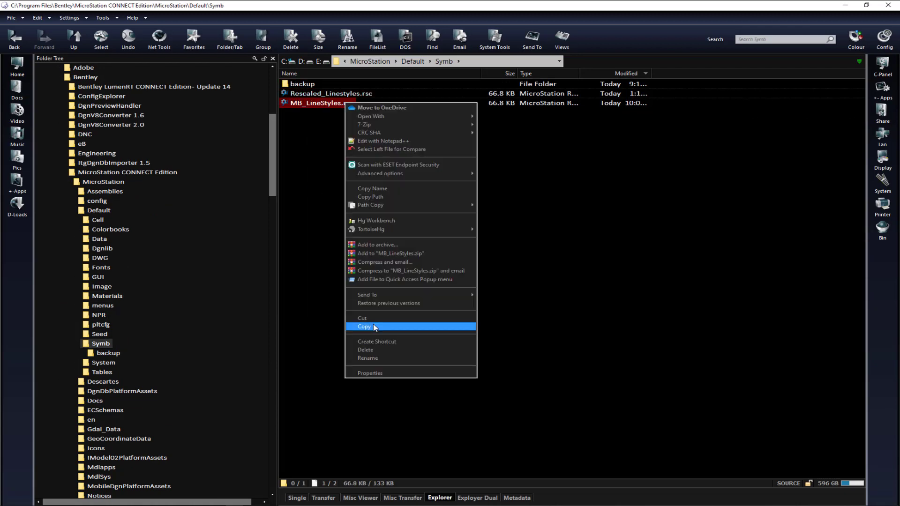
pyautogui.click(371, 358)
pyautogui.press('End')
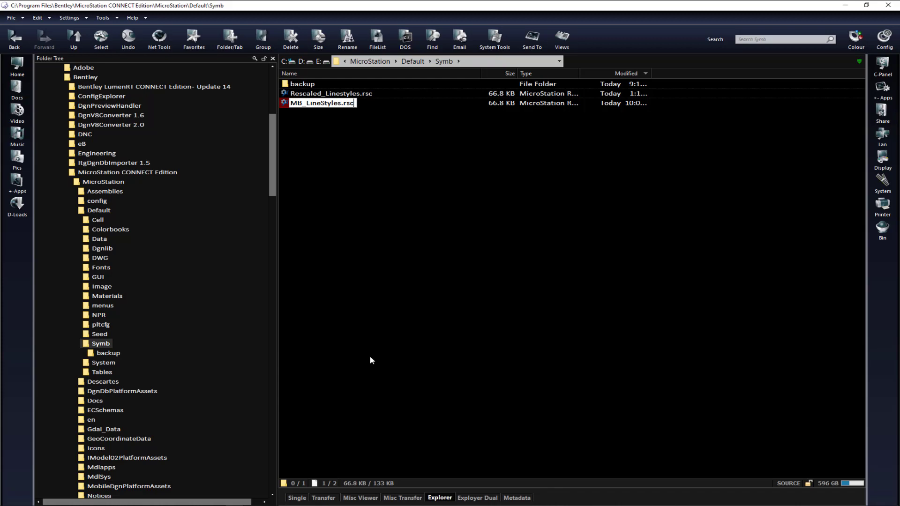
pyautogui.press('BackSpace')
pyautogui.press('BackSpace')
pyautogui.write('bak')
pyautogui.press('Return')
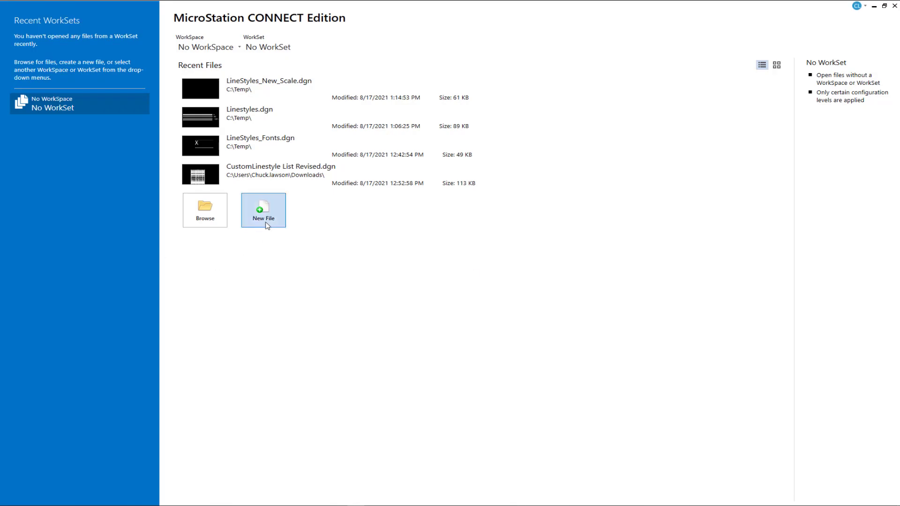
# In MicroStation, create a new drawing named LineStyles_Fonts.dgn in C:\Temp, replacing the existing file.
pyautogui.click(264, 213)
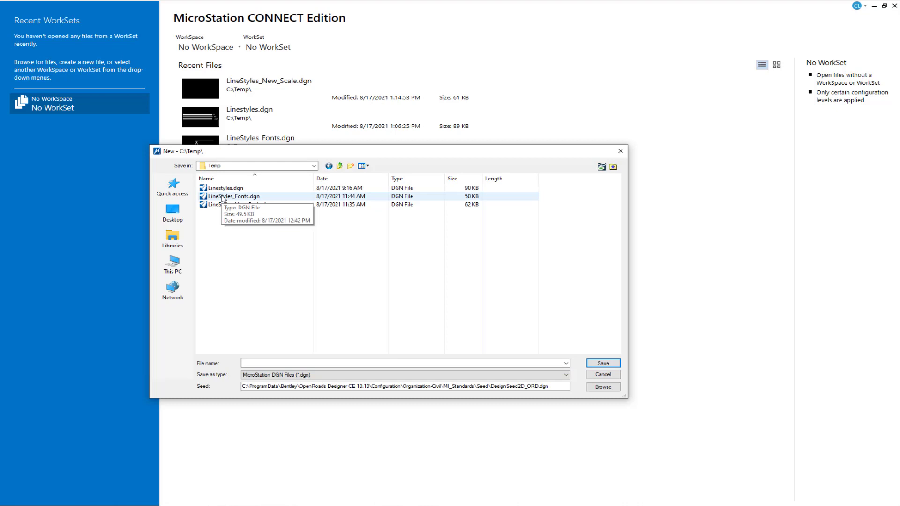
pyautogui.click(223, 197)
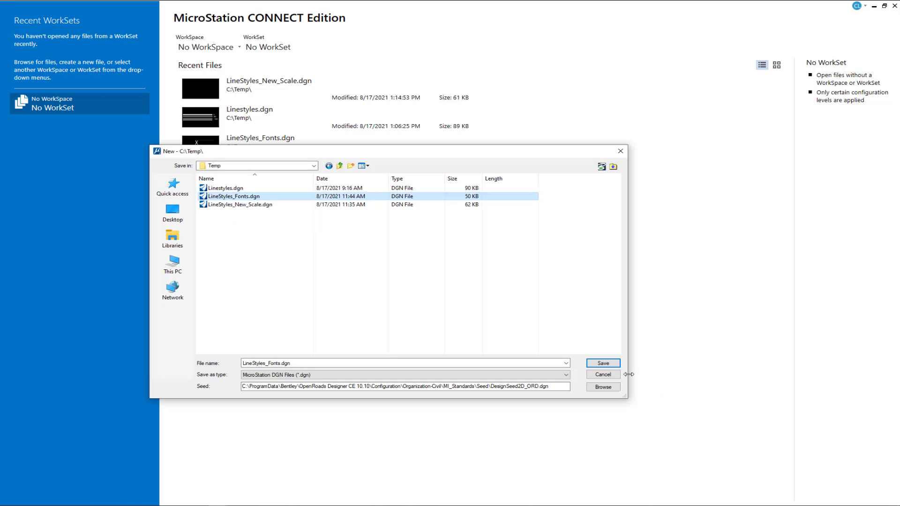
pyautogui.click(602, 364)
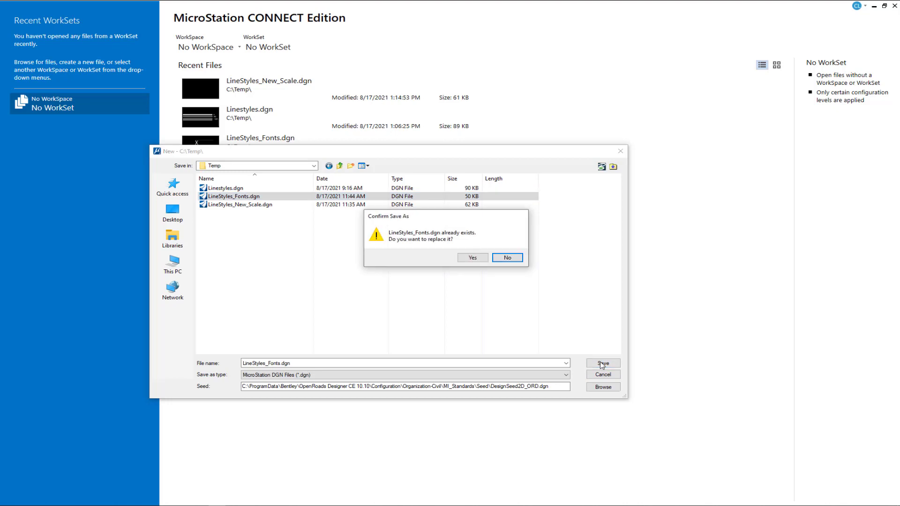
pyautogui.click(472, 258)
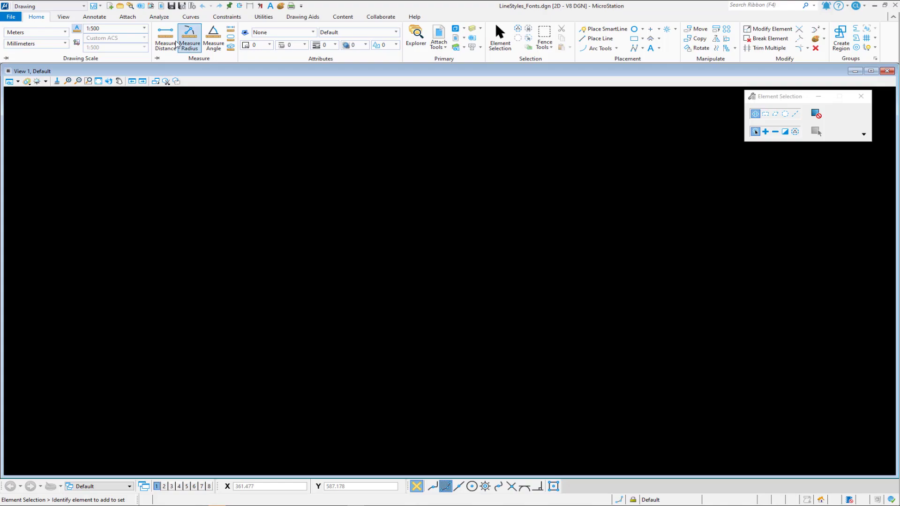
# Set the drawing's annotation scale to 1:1000.
pyautogui.click(143, 29)
pyautogui.scroll(-2, 112, 78)
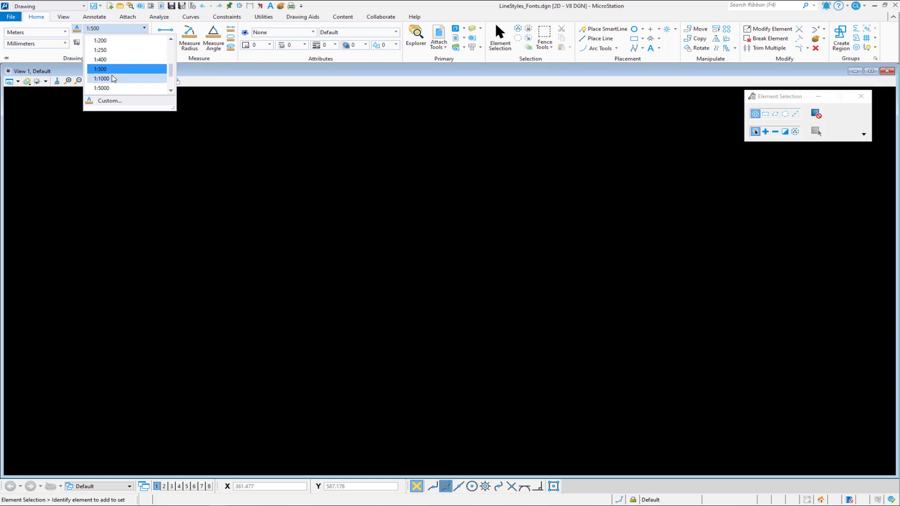
pyautogui.click(102, 80)
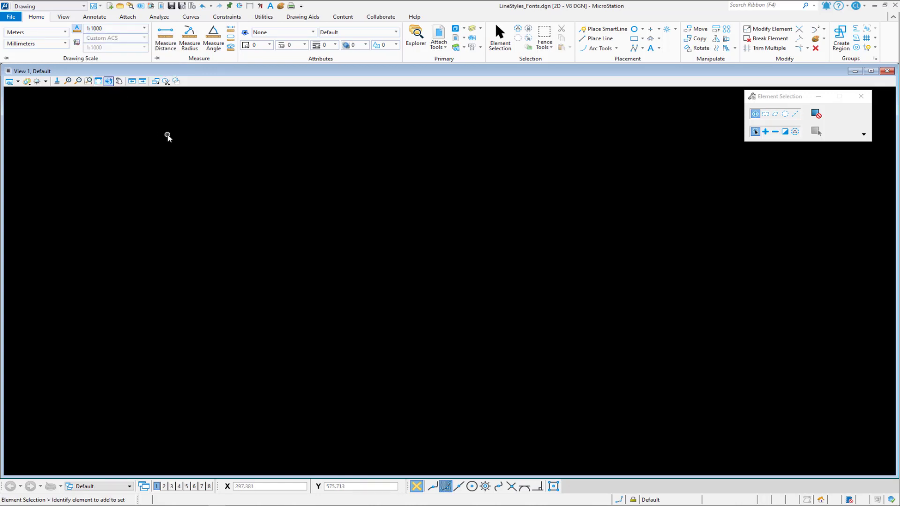
# Place a horizontal line about 40 m long using the Barbed Wire Fence custom line style.
pyautogui.click(299, 46)
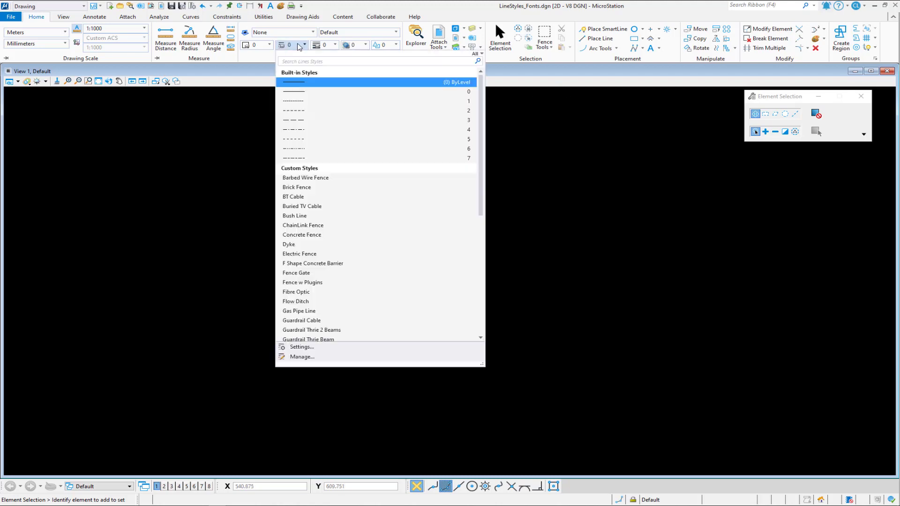
pyautogui.click(307, 179)
pyautogui.click(600, 38)
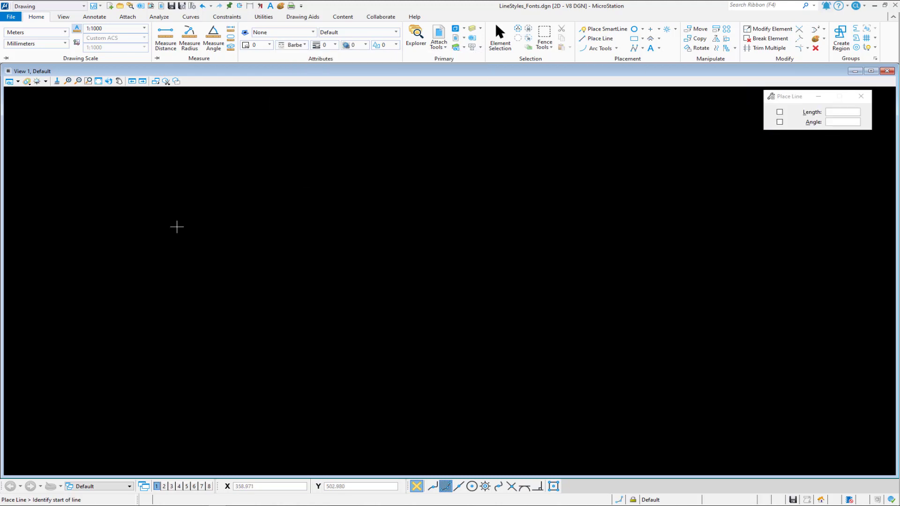
pyautogui.click(135, 198)
pyautogui.scroll(3, 115, 199)
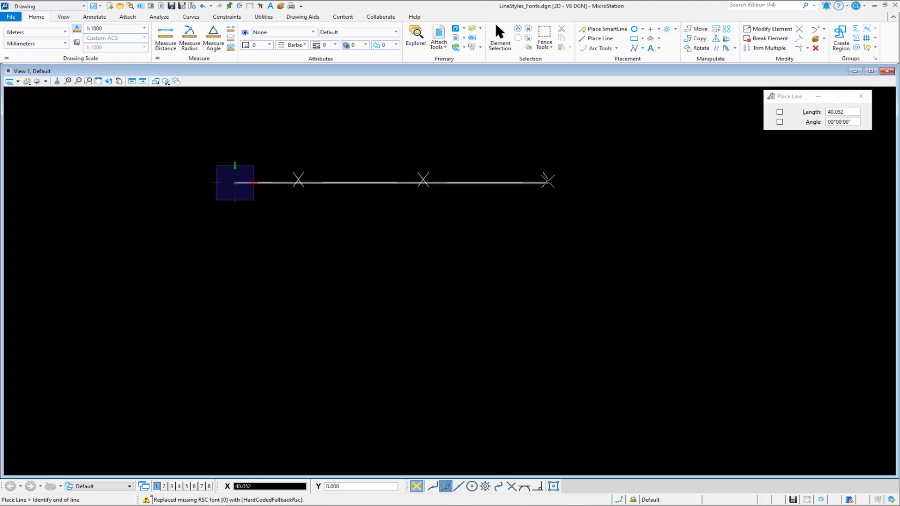
pyautogui.click(547, 181)
pyautogui.rightClick(551, 228)
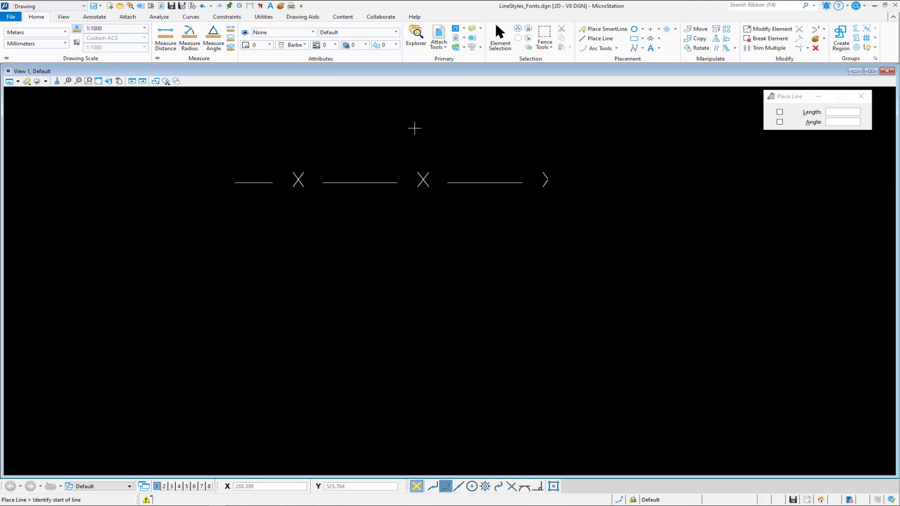
# Measure the height of the first X symbol in the barbed wire fence line between its lower and upper ends.
pyautogui.click(165, 39)
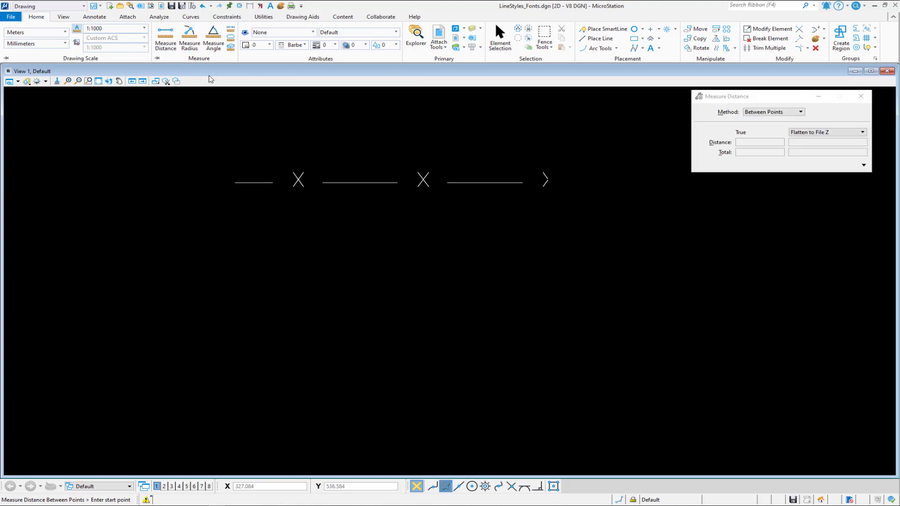
pyautogui.scroll(4, 293, 184)
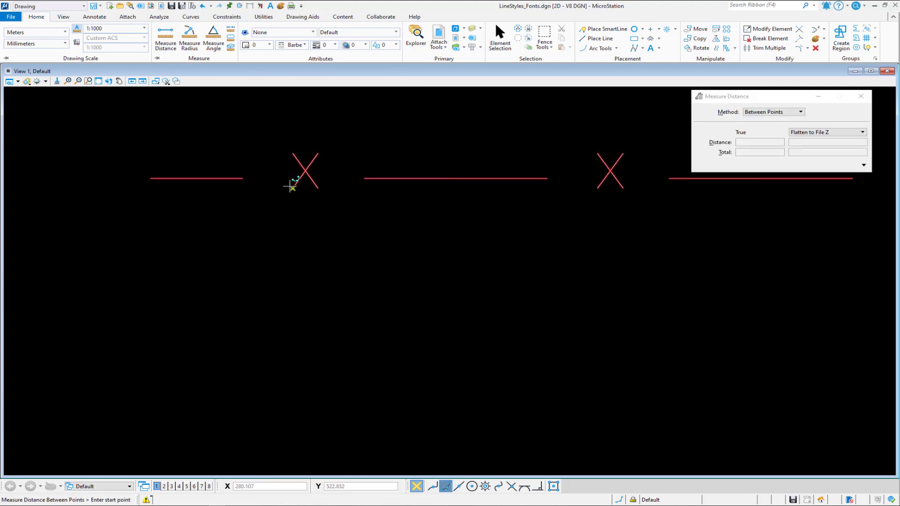
pyautogui.click(293, 187)
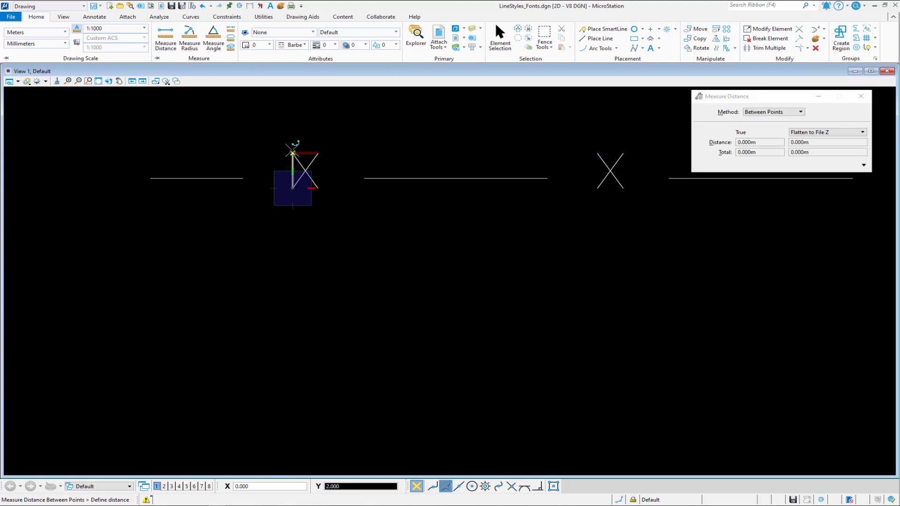
pyautogui.click(292, 153)
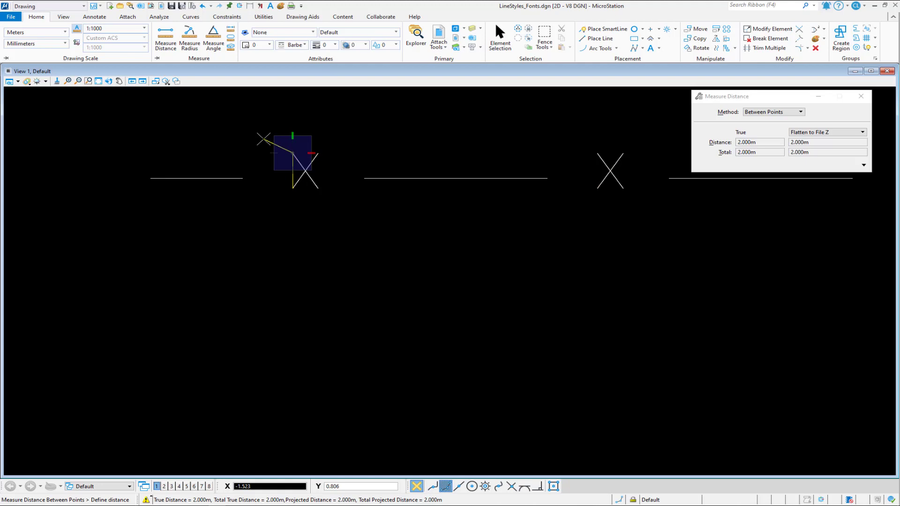
pyautogui.rightClick(292, 153)
pyautogui.scroll(-3, 164, 224)
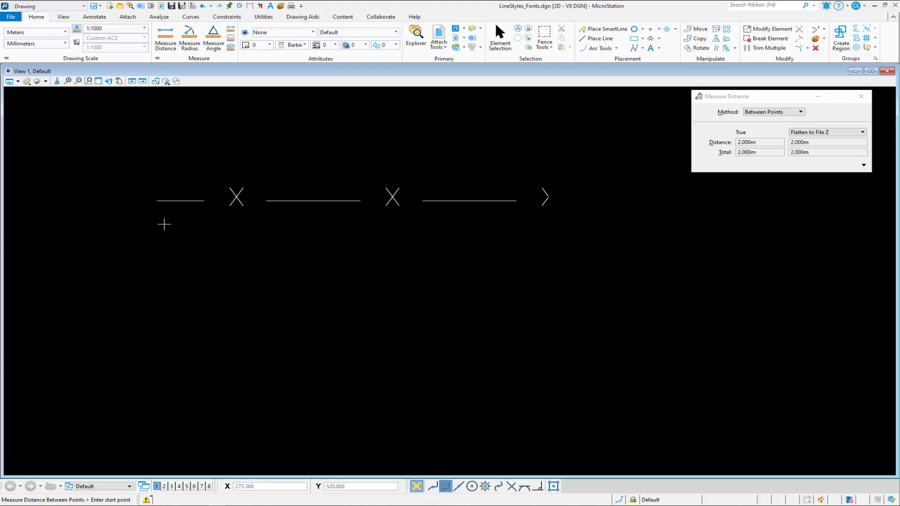
# Place a horizontal line about 40 m long below the barbed wire fence line using the Brick Fence custom line style.
pyautogui.click(298, 46)
pyautogui.click(322, 187)
pyautogui.click(598, 38)
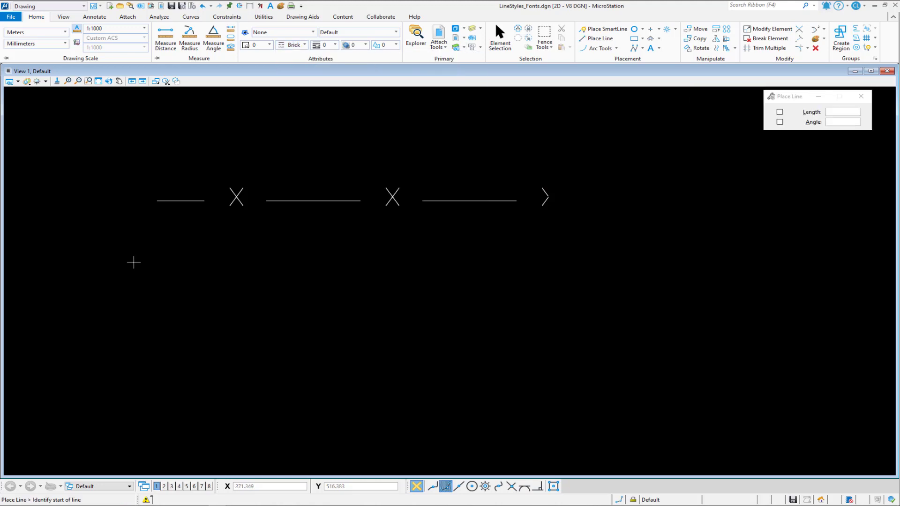
pyautogui.click(157, 239)
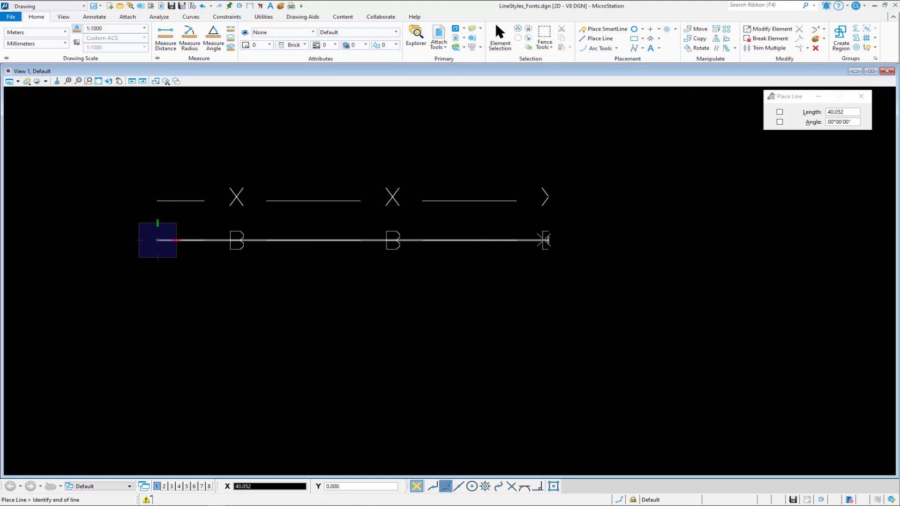
pyautogui.click(542, 240)
pyautogui.rightClick(539, 253)
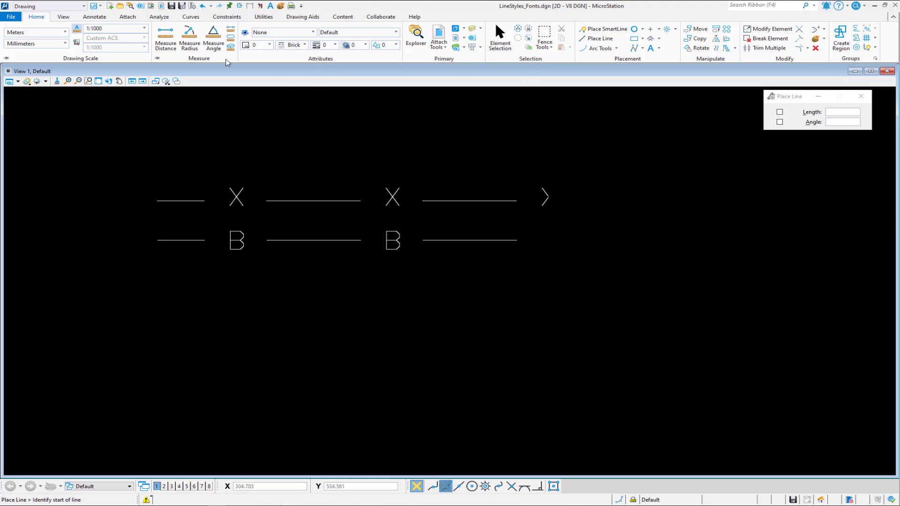
# Measure the height of the first B symbol in the brick fence line between its lower and upper corners.
pyautogui.click(166, 37)
pyautogui.scroll(4, 216, 234)
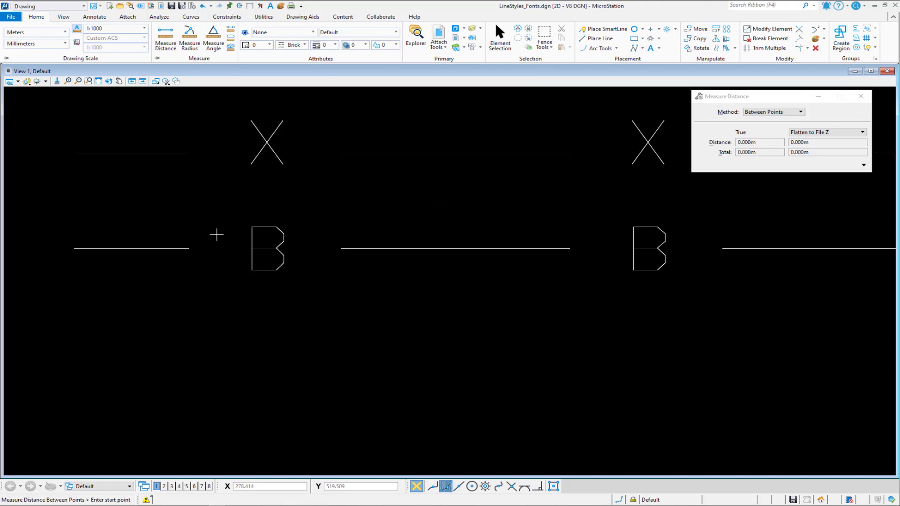
pyautogui.click(251, 269)
pyautogui.click(252, 227)
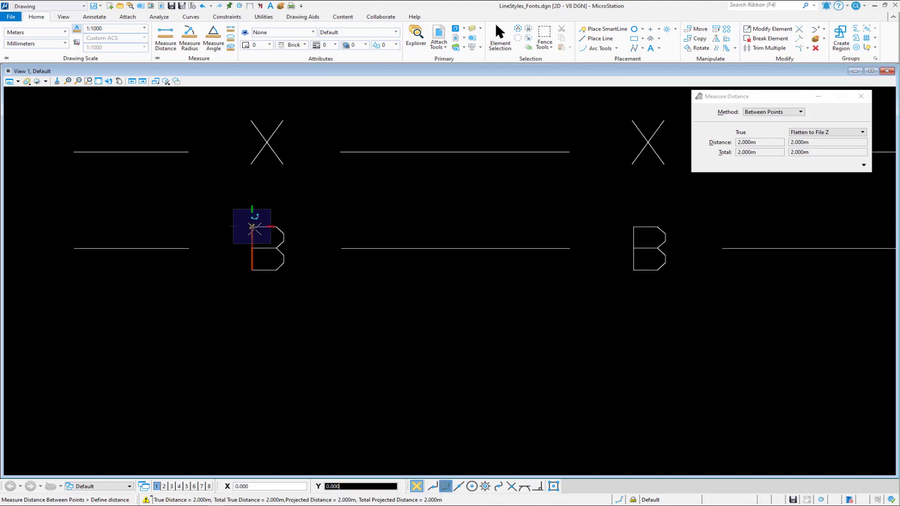
pyautogui.scroll(-3, 252, 228)
pyautogui.rightClick(248, 262)
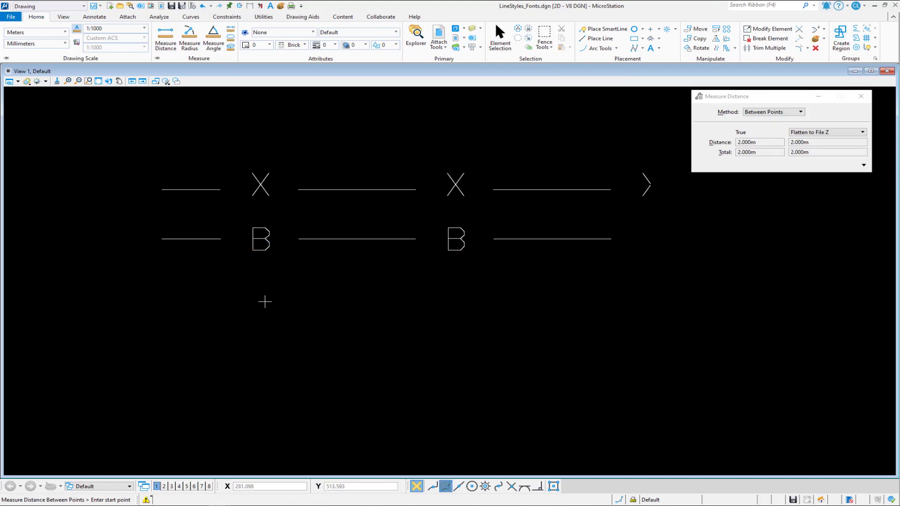
# Place a horizontal line below the brick fence line, about as long, using the F Shape Concrete Barrier custom line style.
pyautogui.click(300, 45)
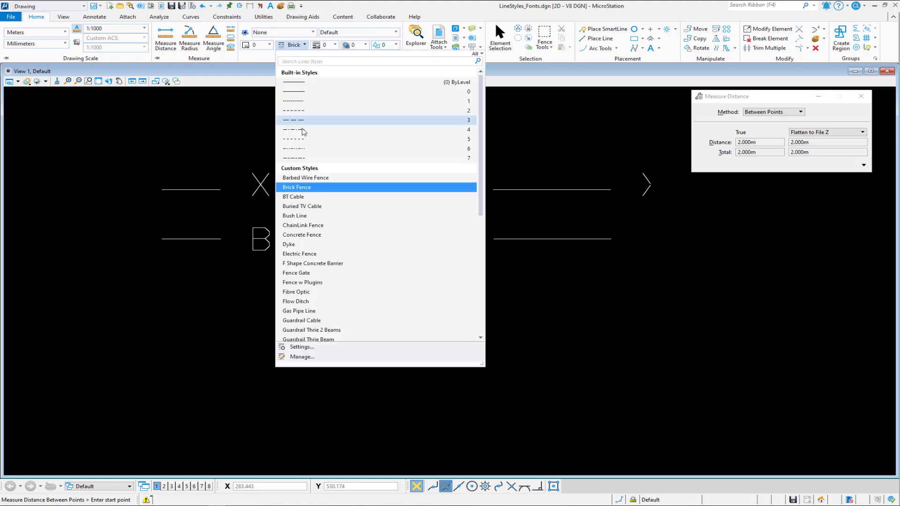
pyautogui.click(308, 263)
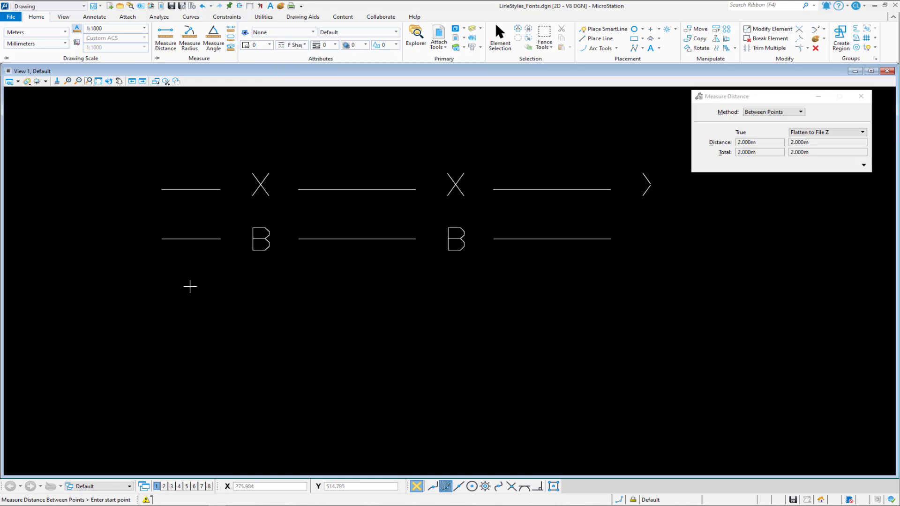
pyautogui.click(601, 38)
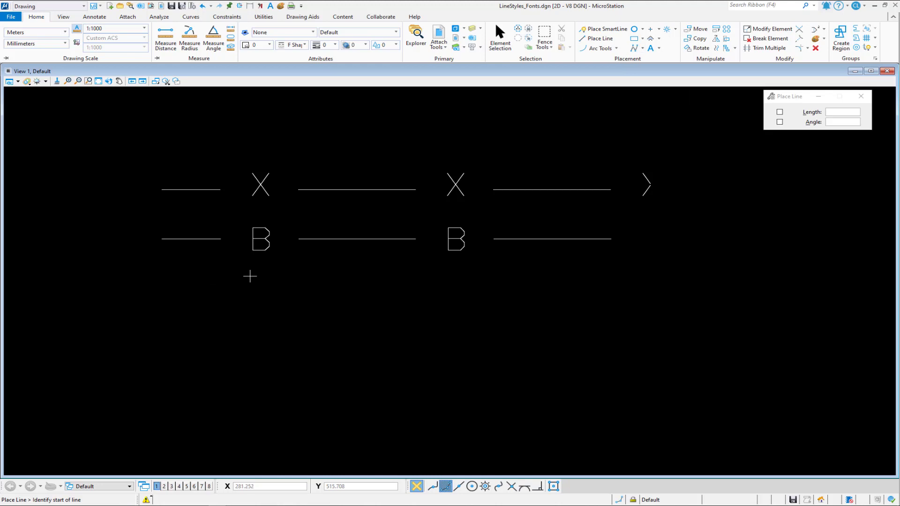
pyautogui.click(160, 284)
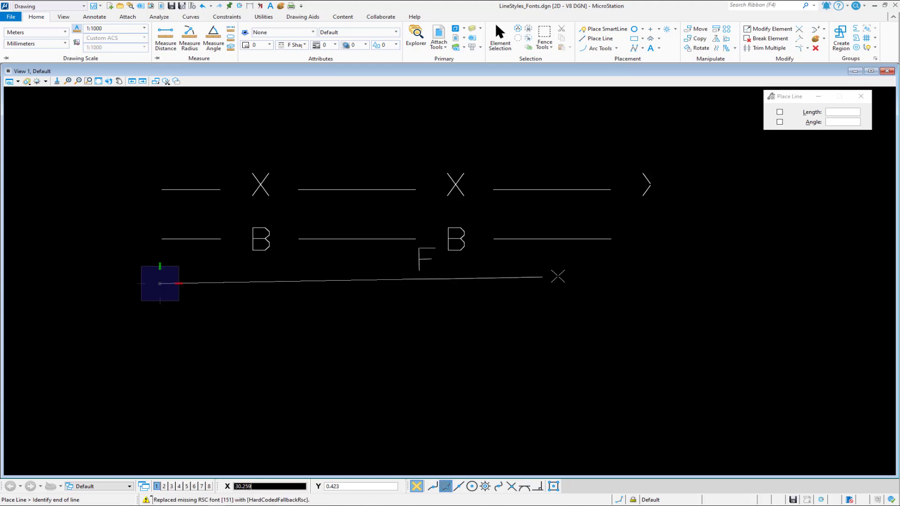
pyautogui.click(646, 284)
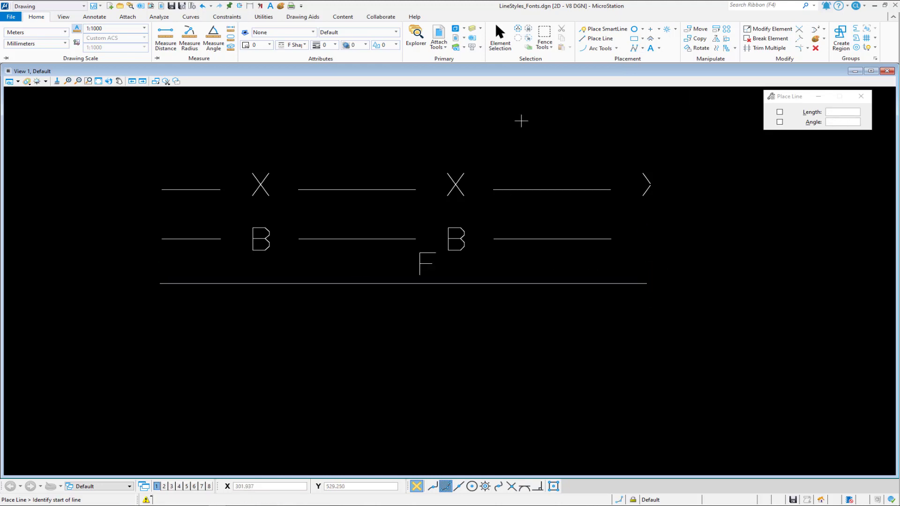
# Measure the height of the F symbol in the concrete barrier line between its lower and upper ends.
pyautogui.scroll(2, 473, 274)
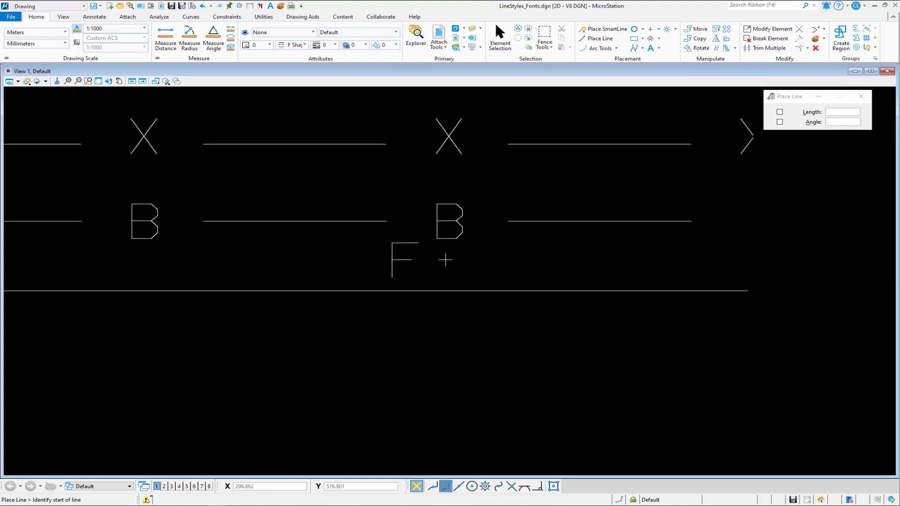
pyautogui.click(165, 38)
pyautogui.click(391, 277)
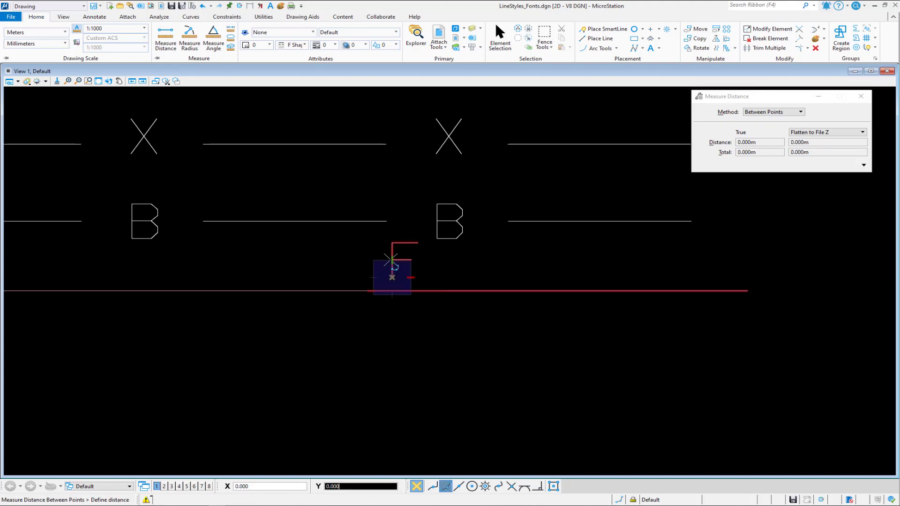
pyautogui.click(392, 242)
pyautogui.scroll(-2, 458, 304)
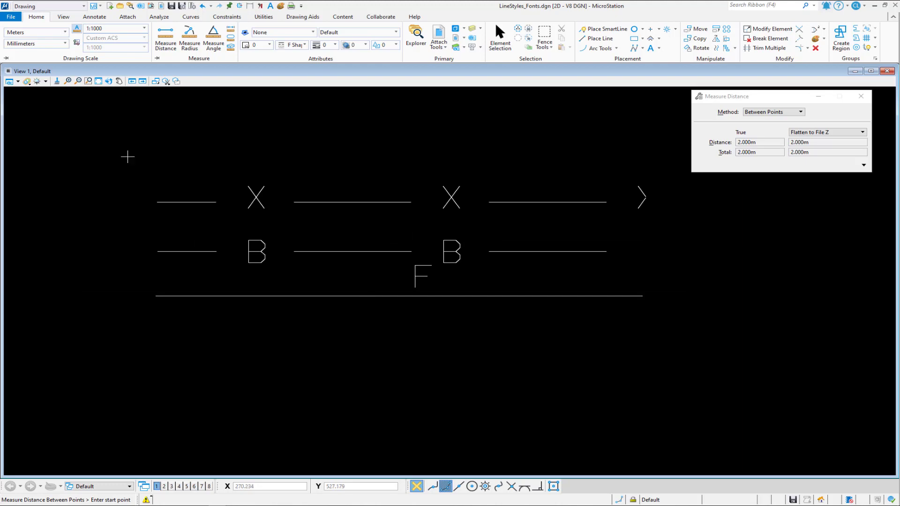
# Undo the concrete barrier line and delete the barbed wire fence line, leaving only the brick fence line.
pyautogui.scroll(-1, 59, 184)
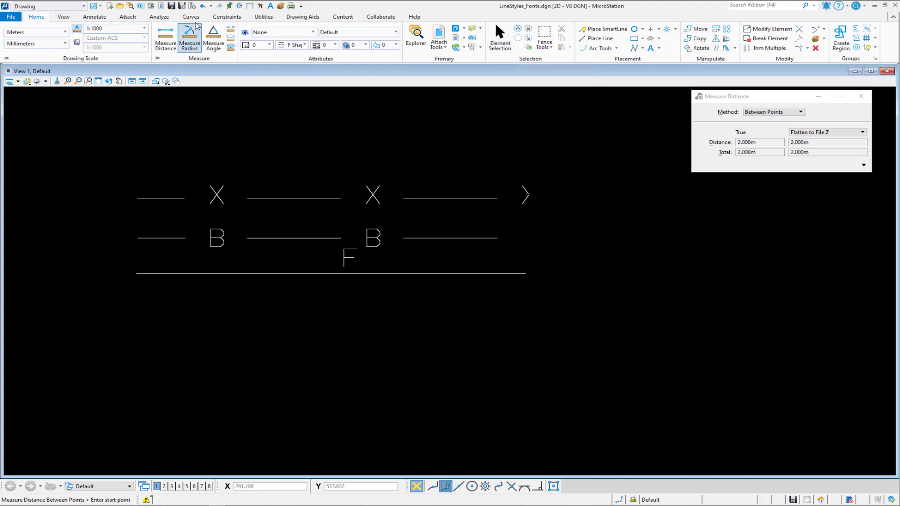
pyautogui.click(203, 6)
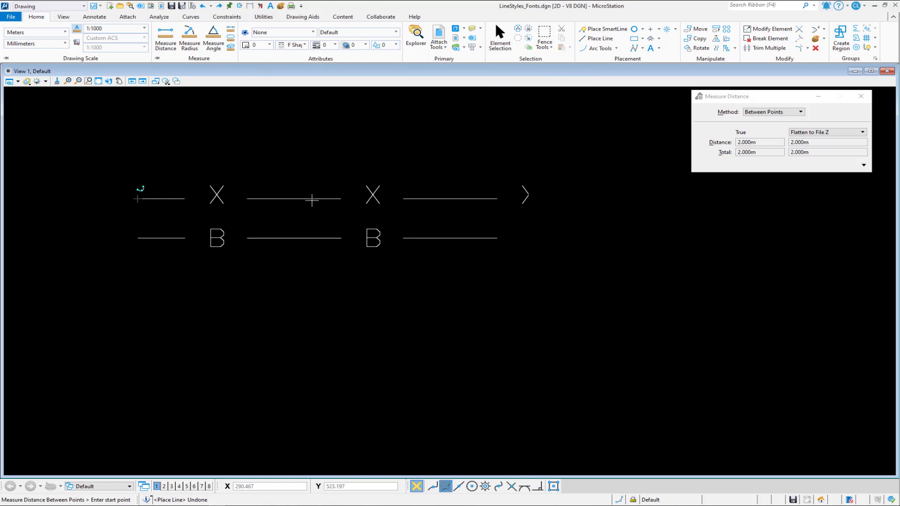
pyautogui.click(499, 33)
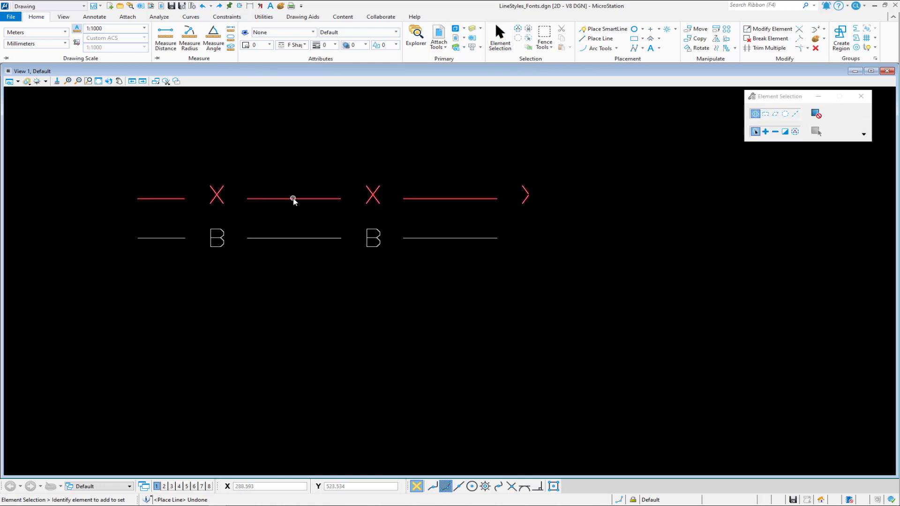
pyautogui.click(293, 198)
pyautogui.press('Delete')
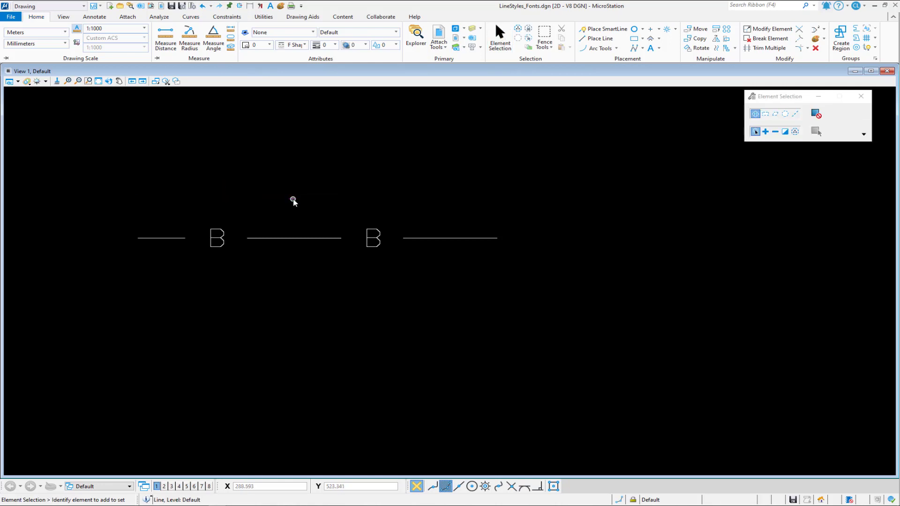
# Set the drawing's annotation scale to Full Size 1 = 1.
pyautogui.scroll(1, 139, 206)
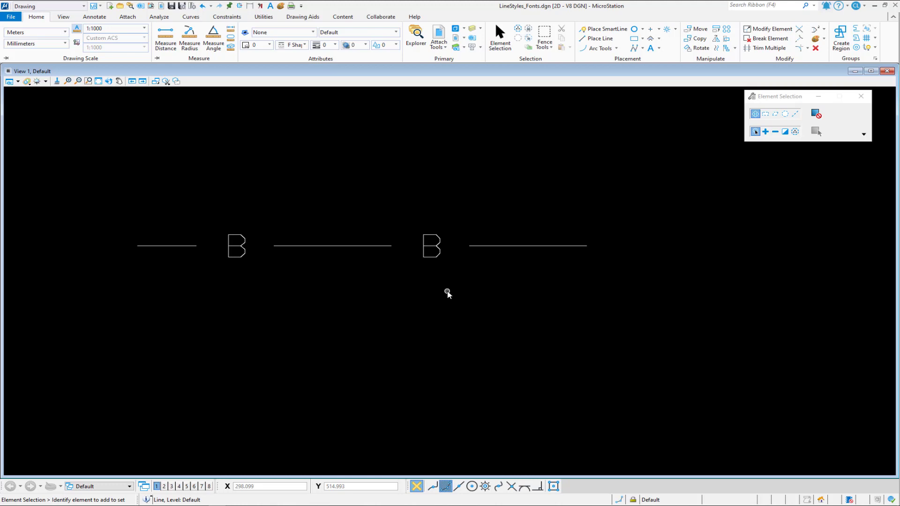
pyautogui.click(134, 31)
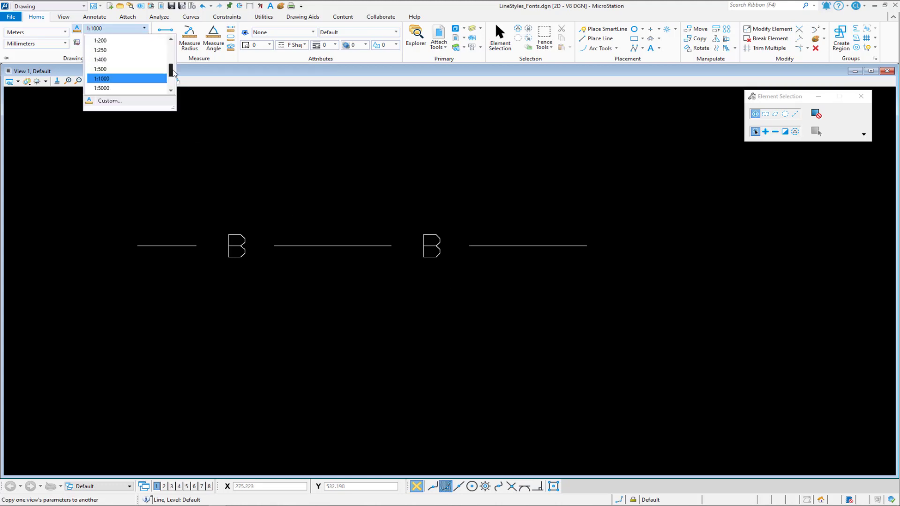
pyautogui.moveTo(170, 75); pyautogui.dragTo(165, 46)
pyautogui.click(133, 49)
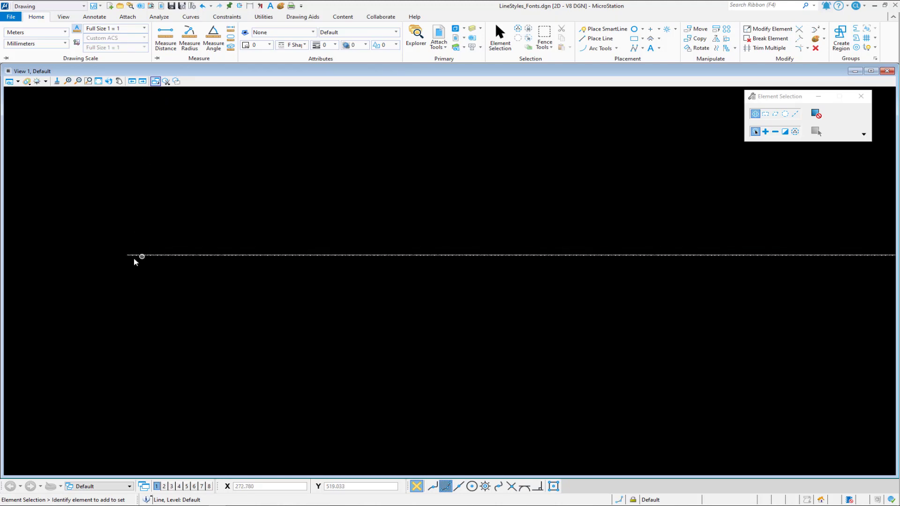
pyautogui.scroll(5, 124, 257)
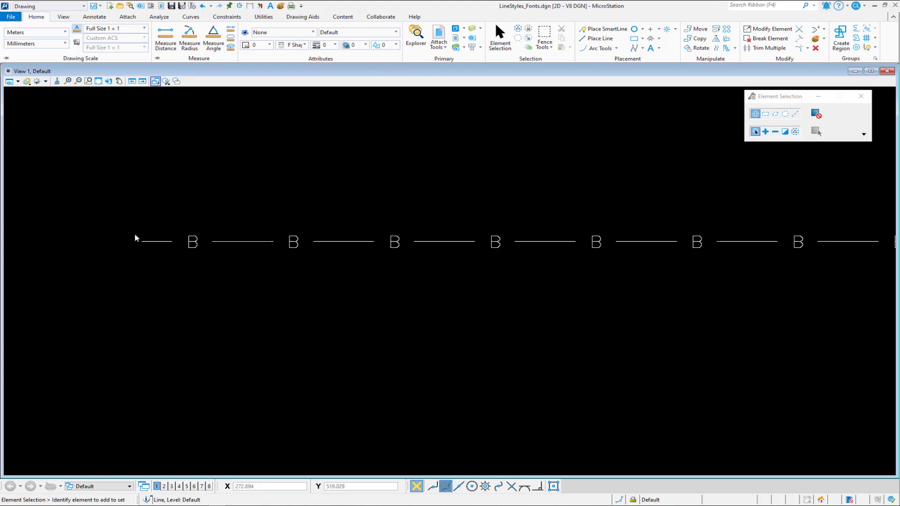
pyautogui.scroll(1, 134, 236)
pyautogui.scroll(1, 134, 237)
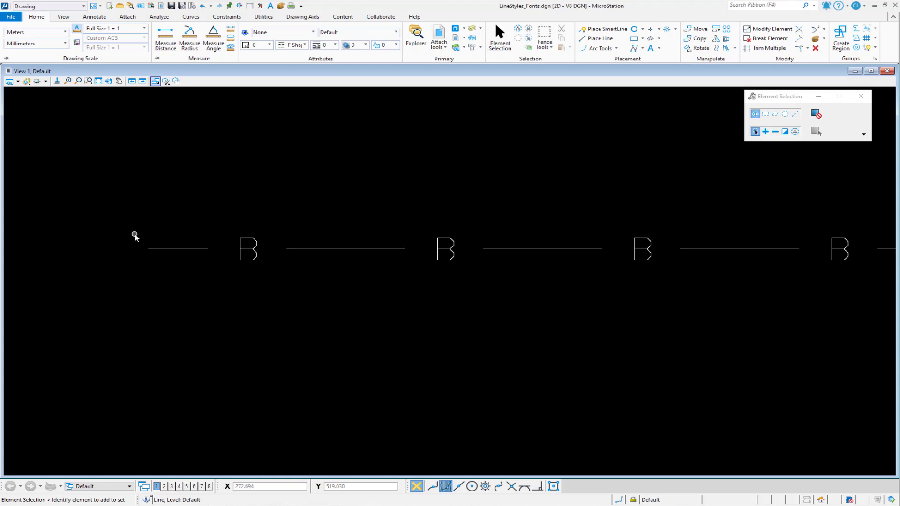
pyautogui.scroll(1, 135, 236)
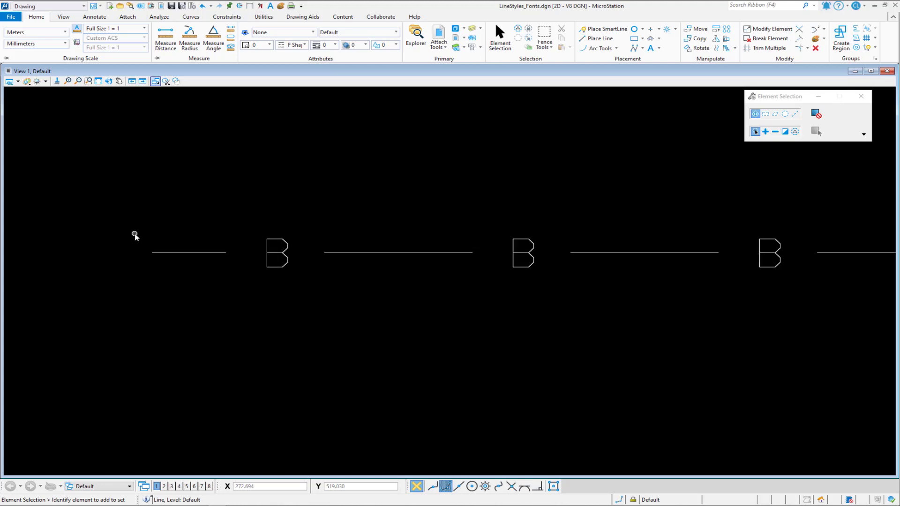
pyautogui.click(184, 6)
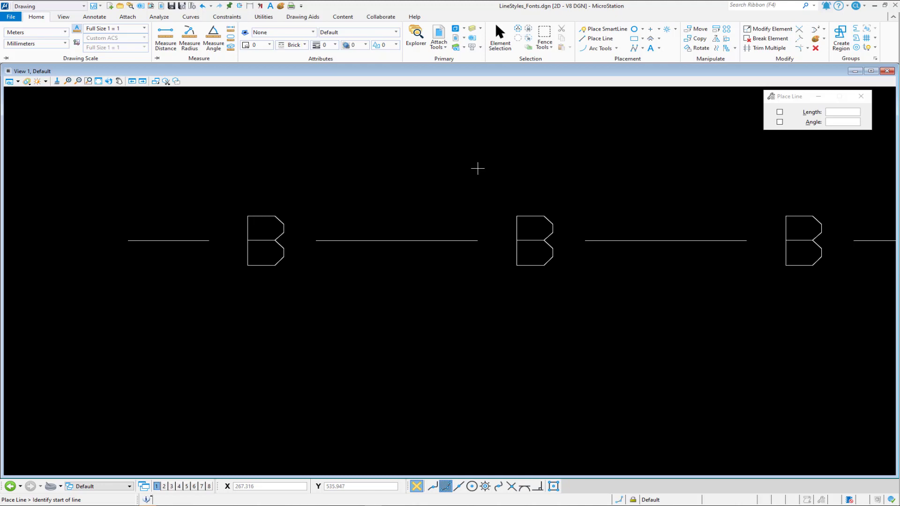
# Place the centre-justified Arial text "B" below the brick fence line, between its first two B symbols.
pyautogui.click(650, 50)
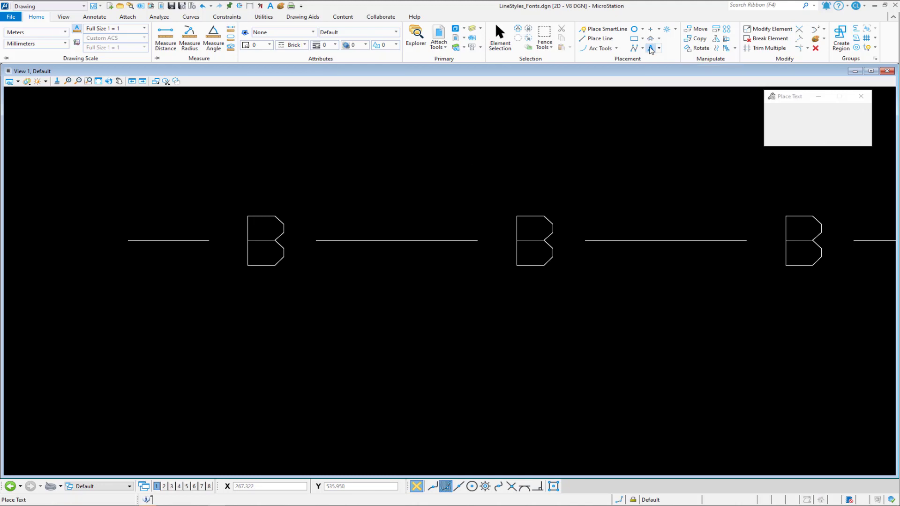
pyautogui.moveTo(458, 57); pyautogui.dragTo(450, 101)
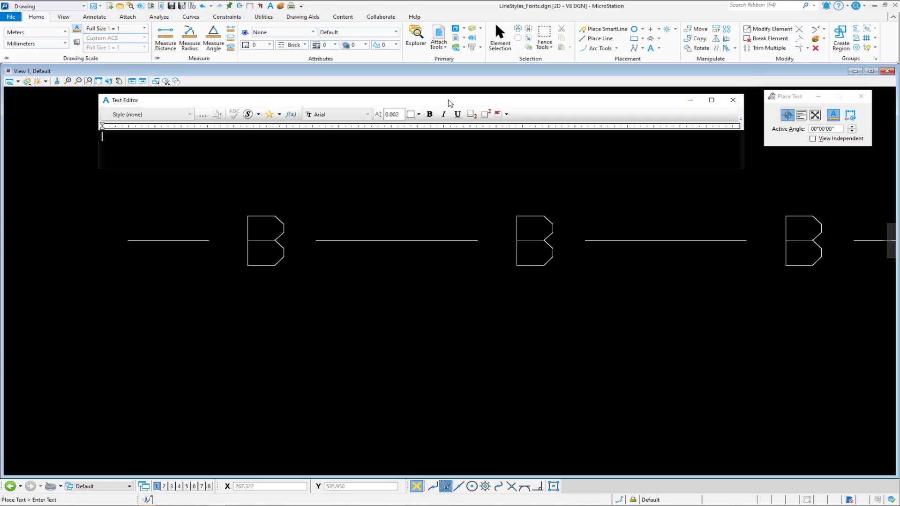
pyautogui.click(502, 108)
pyautogui.click(517, 138)
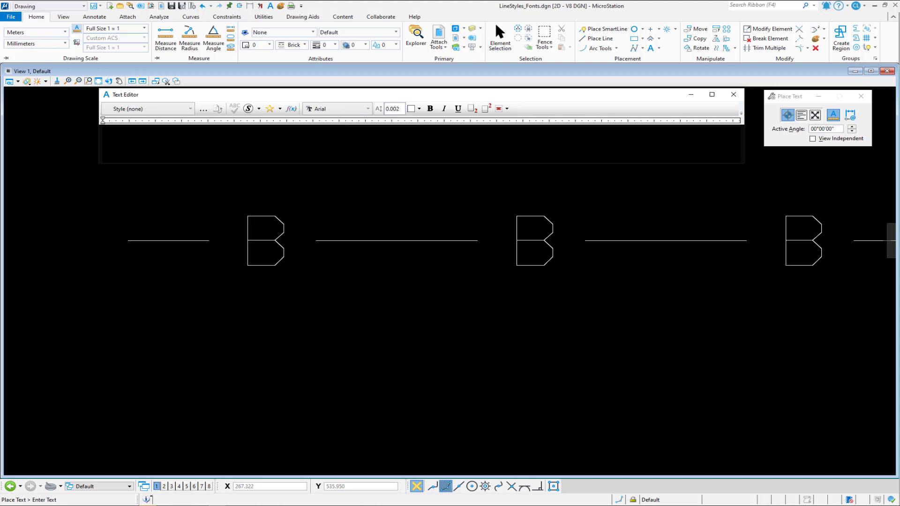
pyautogui.write('E')
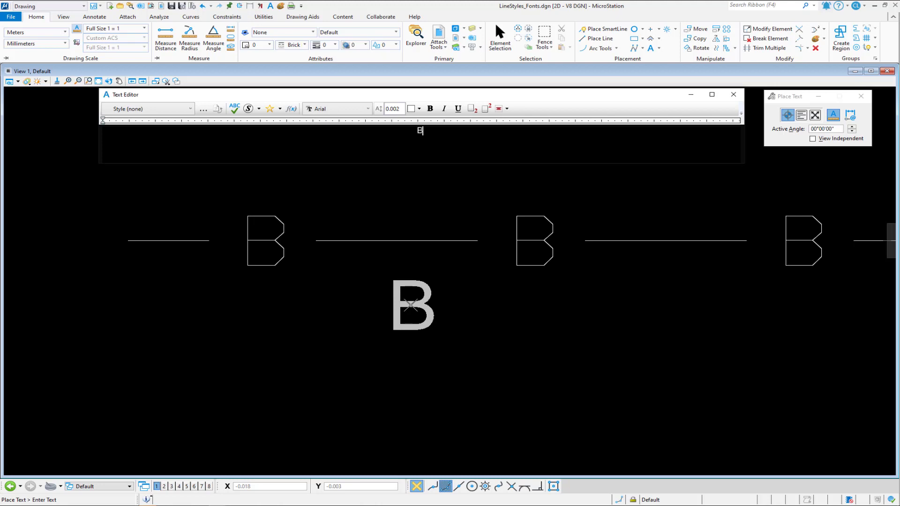
pyautogui.click(410, 303)
pyautogui.rightClick(487, 322)
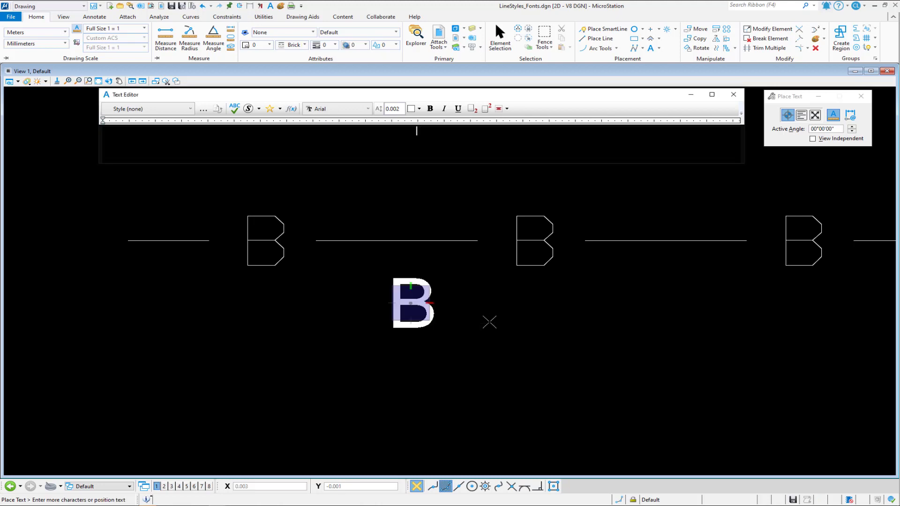
pyautogui.click(733, 94)
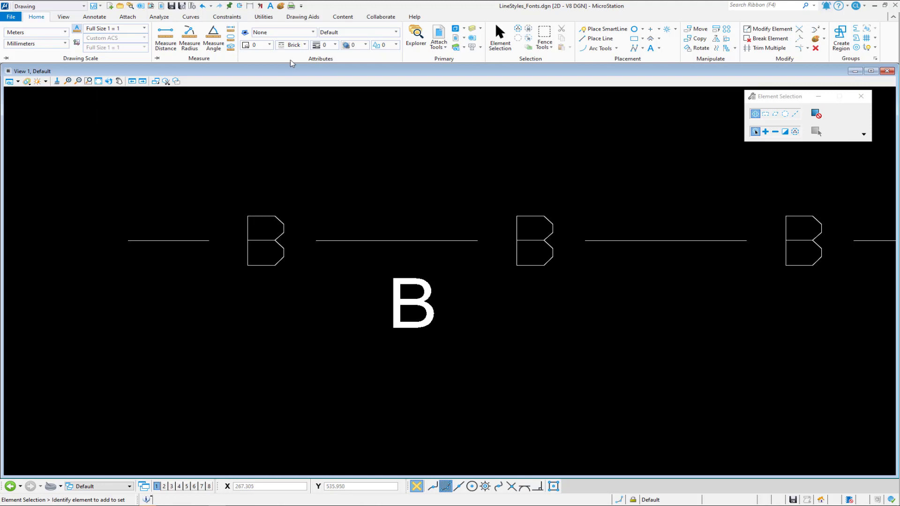
# Open Rescaled_Linestyles.rsc in the Line Style Editor, positioned clear of the placed text, and select the Brick Fence style.
pyautogui.click(295, 44)
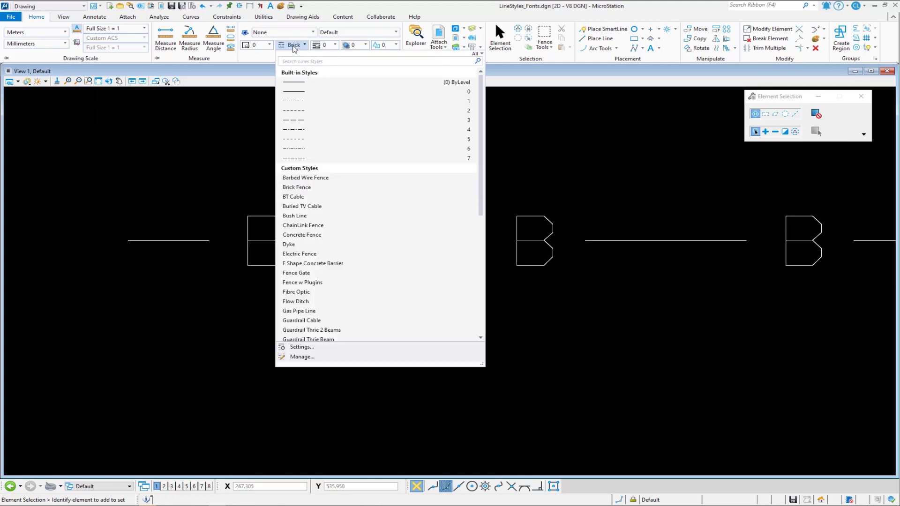
pyautogui.click(298, 357)
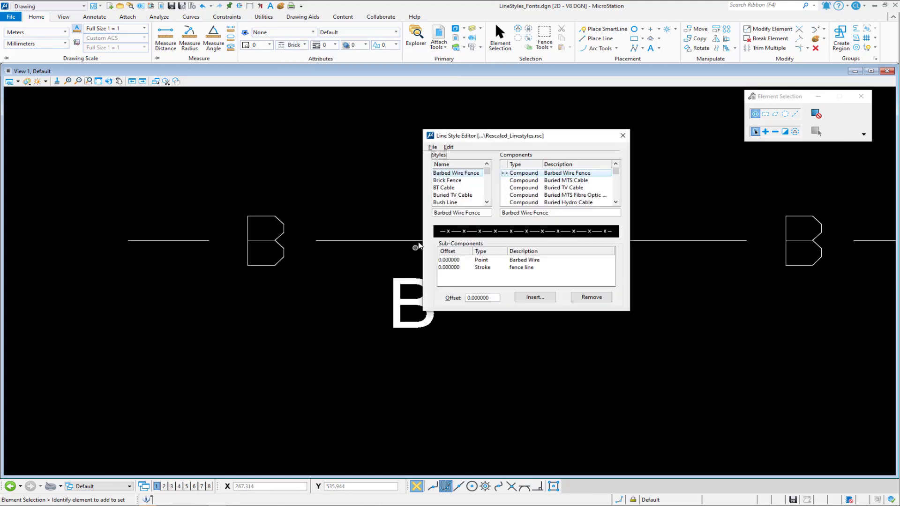
pyautogui.moveTo(502, 134); pyautogui.dragTo(555, 98)
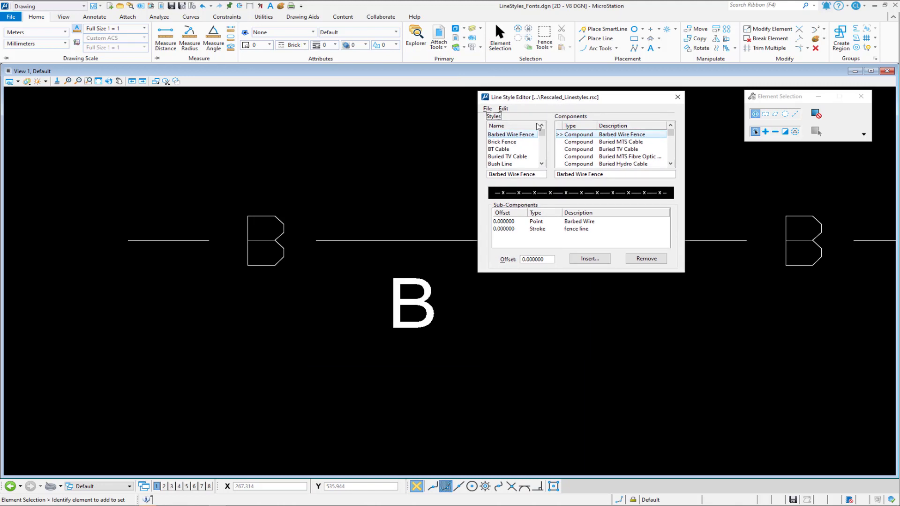
pyautogui.click(513, 141)
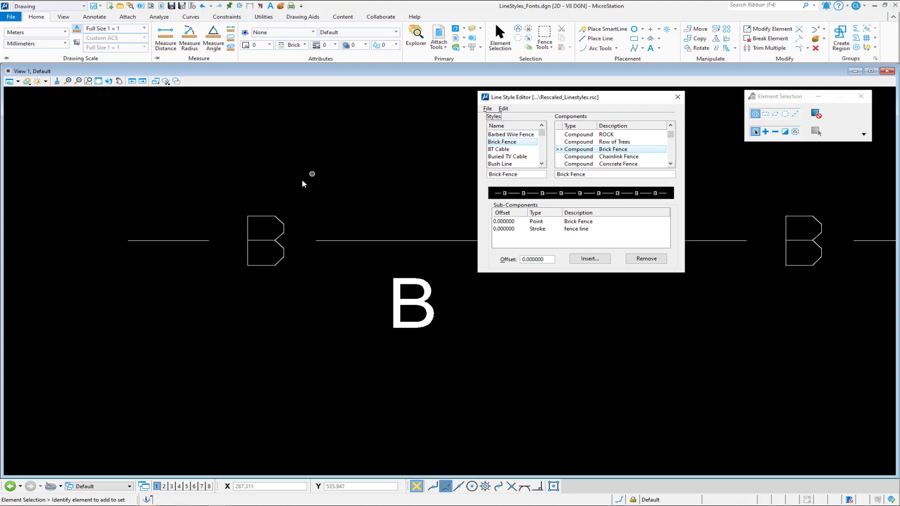
# Open the Brick Fence style's point component and select the gap stroke that carries the B symbol.
pyautogui.doubleClick(539, 222)
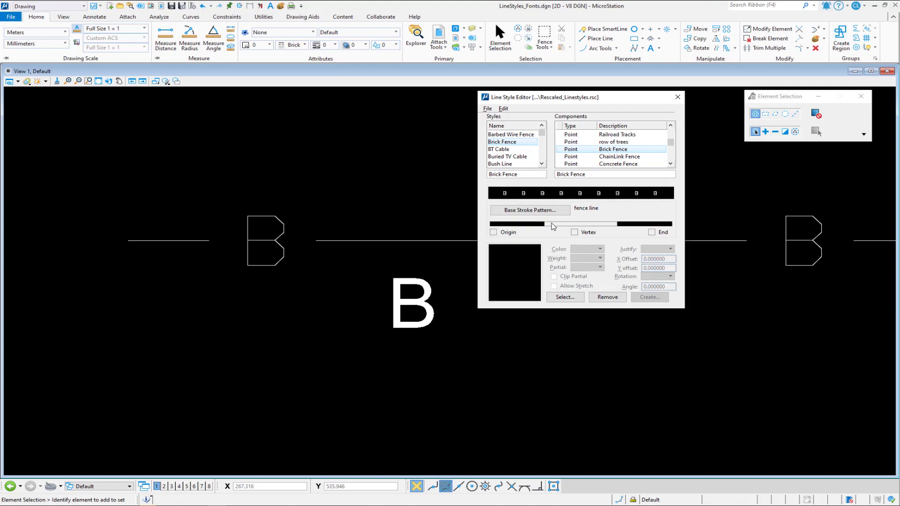
pyautogui.click(552, 224)
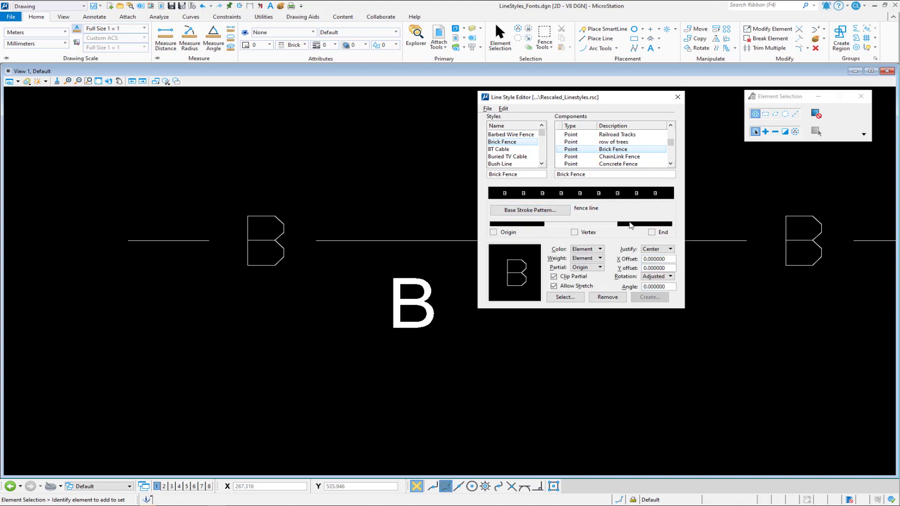
pyautogui.click(628, 227)
pyautogui.click(563, 224)
# Look up the point symbol named Brick in the library's symbol list, leaving the current assignment as it is.
pyautogui.click(563, 298)
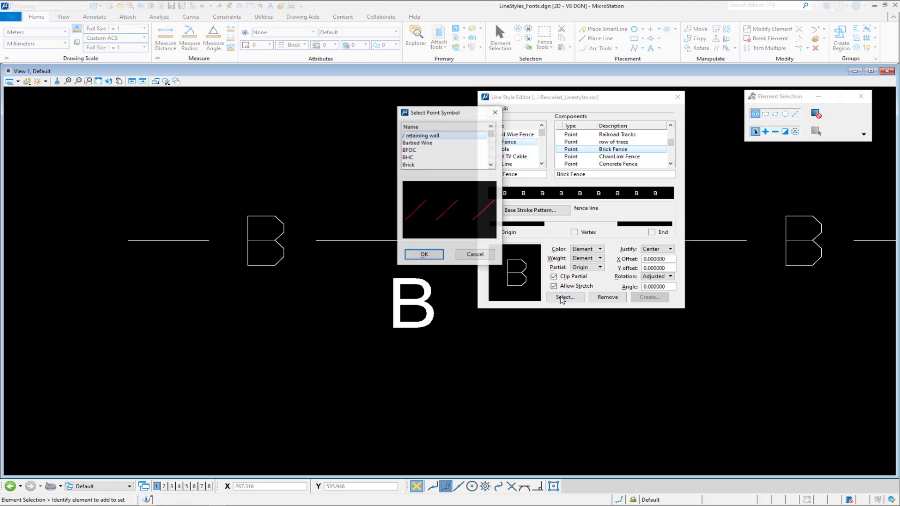
pyautogui.click(415, 165)
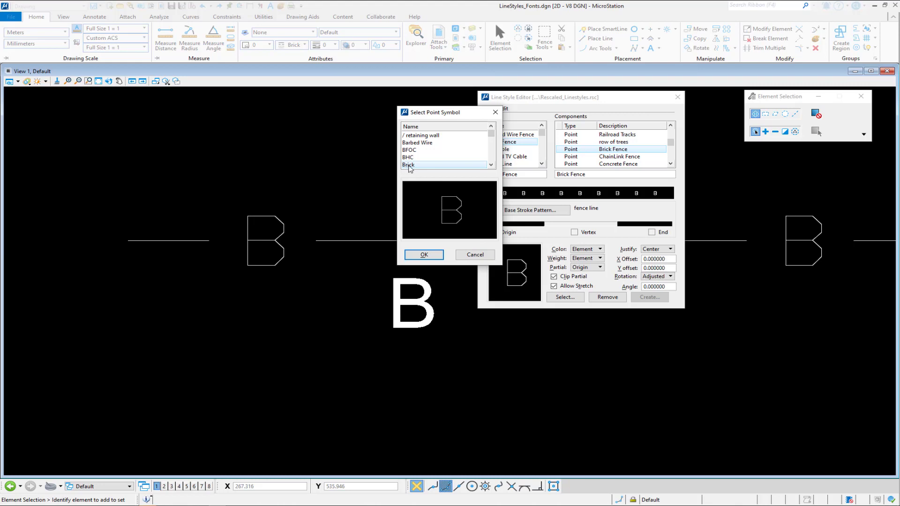
pyautogui.click(471, 255)
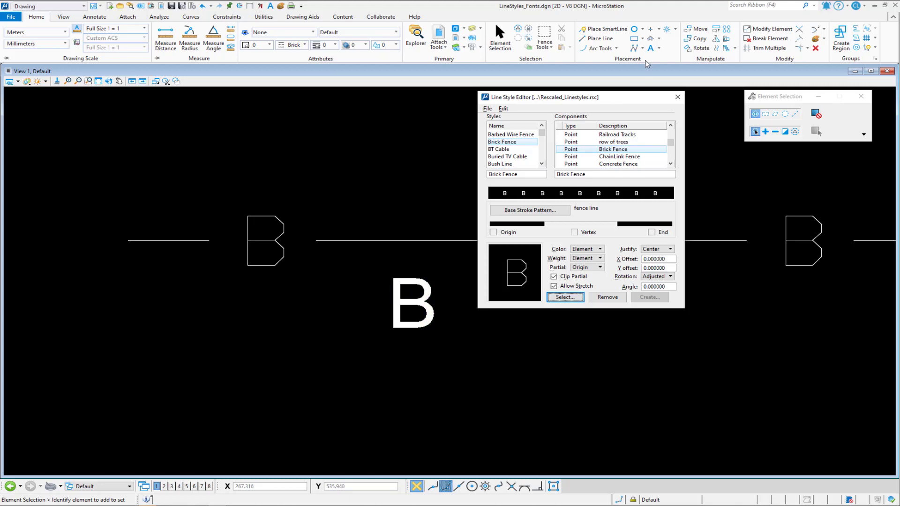
# Define a cell origin at the centre of the placed text "B".
pyautogui.click(675, 30)
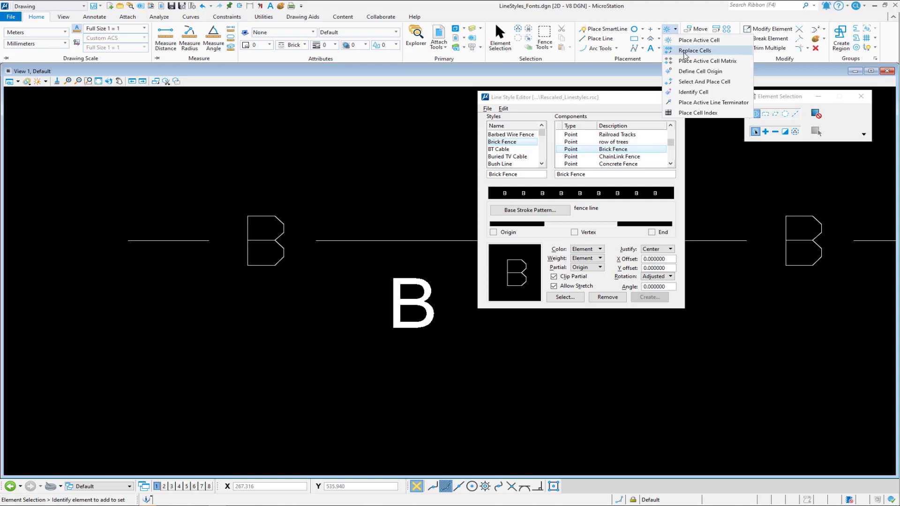
pyautogui.click(700, 71)
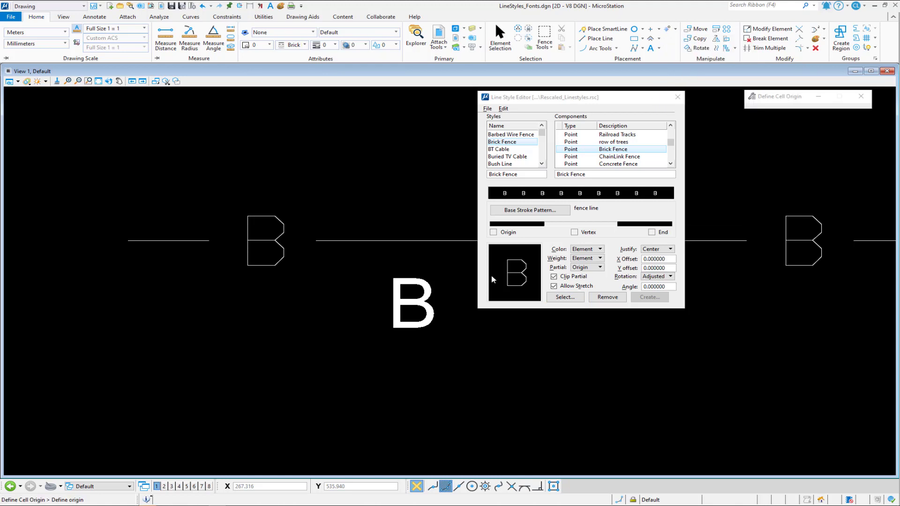
pyautogui.click(410, 303)
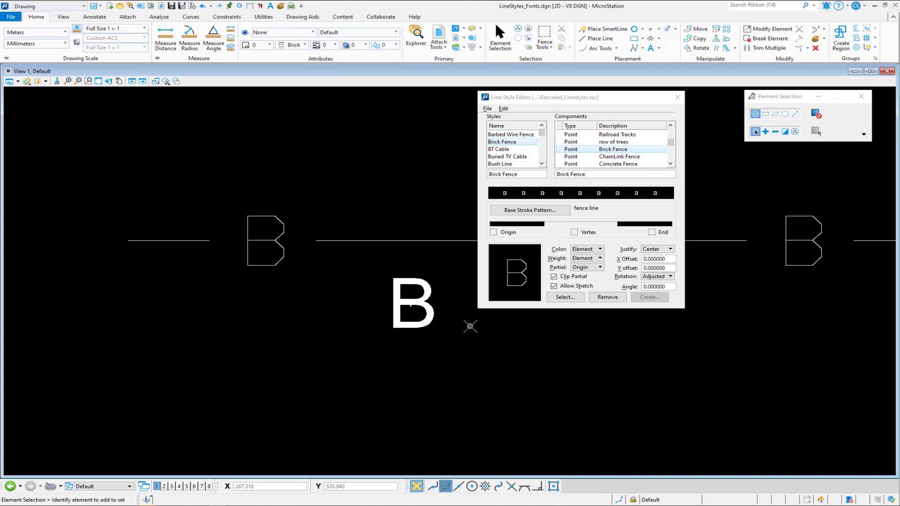
# Create a point symbol named Brick from the text "B" on the selected stroke, replacing the existing symbol.
pyautogui.click(432, 320)
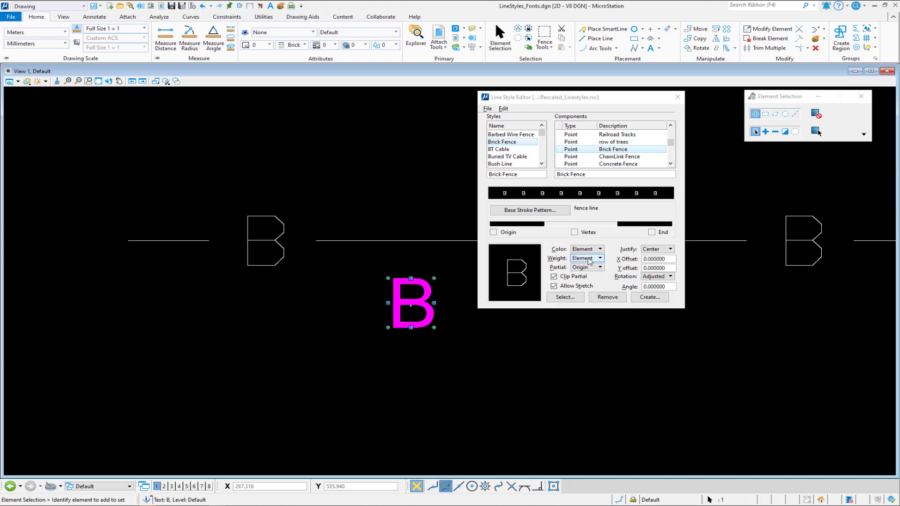
pyautogui.click(644, 299)
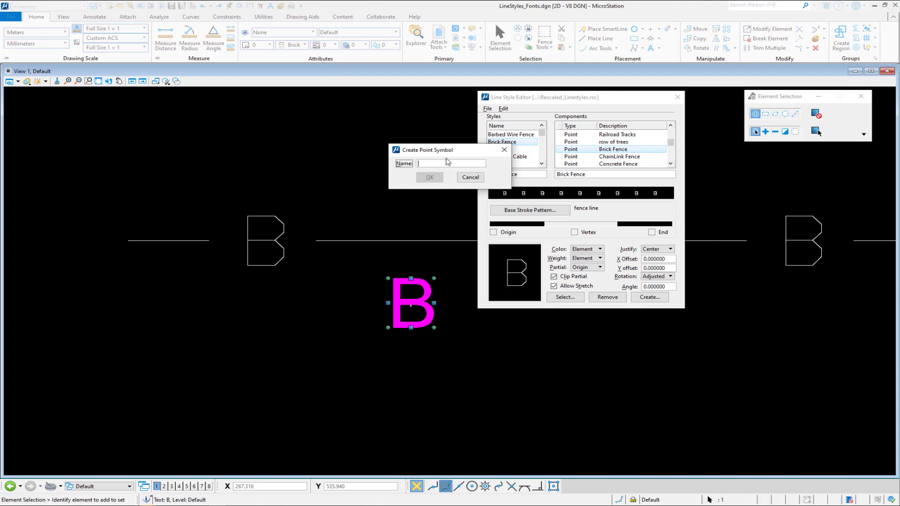
pyautogui.write('B')
pyautogui.write('k')
pyautogui.press('Tab')
pyautogui.click(429, 177)
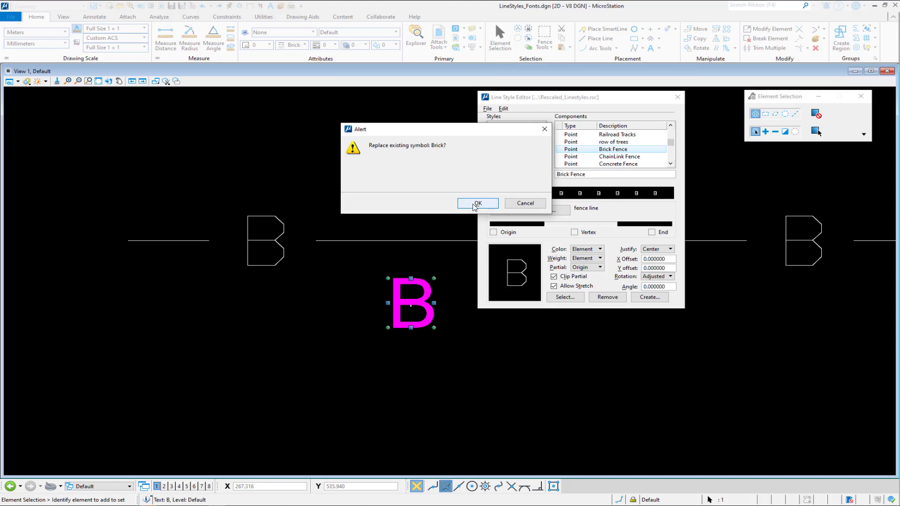
pyautogui.click(474, 204)
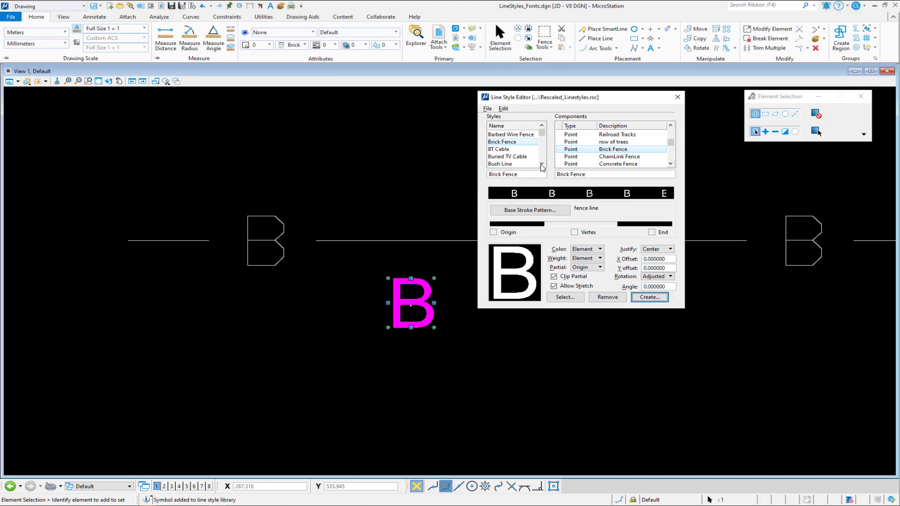
# Reselect the Brick Fence style and save the changes to Rescaled_Linestyles.rsc.
pyautogui.doubleClick(504, 148)
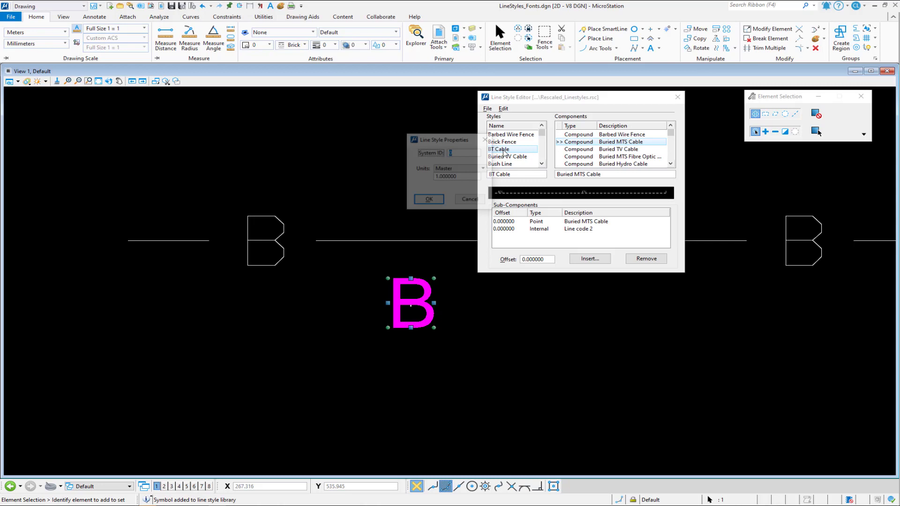
pyautogui.click(470, 200)
pyautogui.click(511, 142)
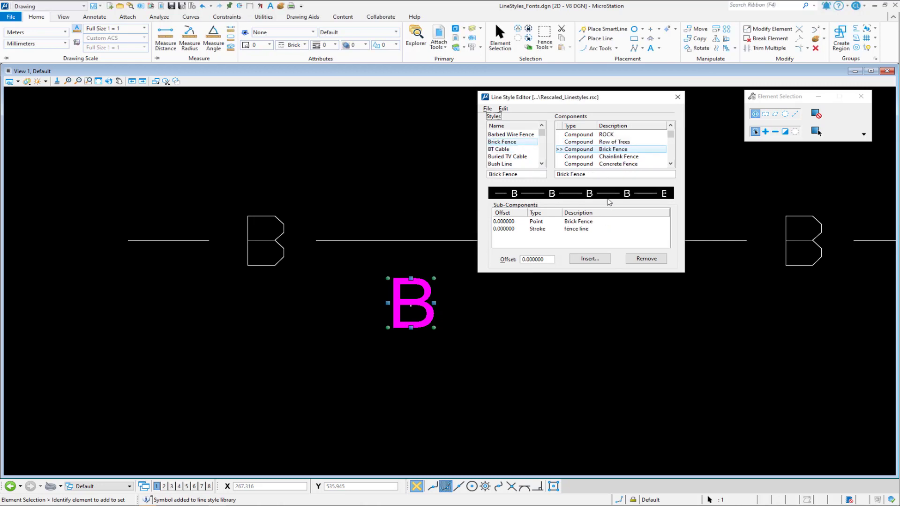
pyautogui.click(488, 109)
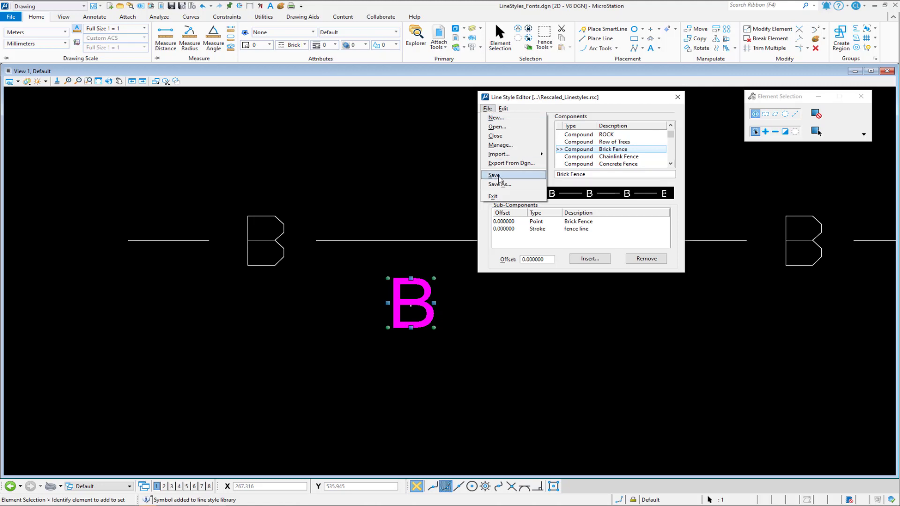
pyautogui.click(494, 175)
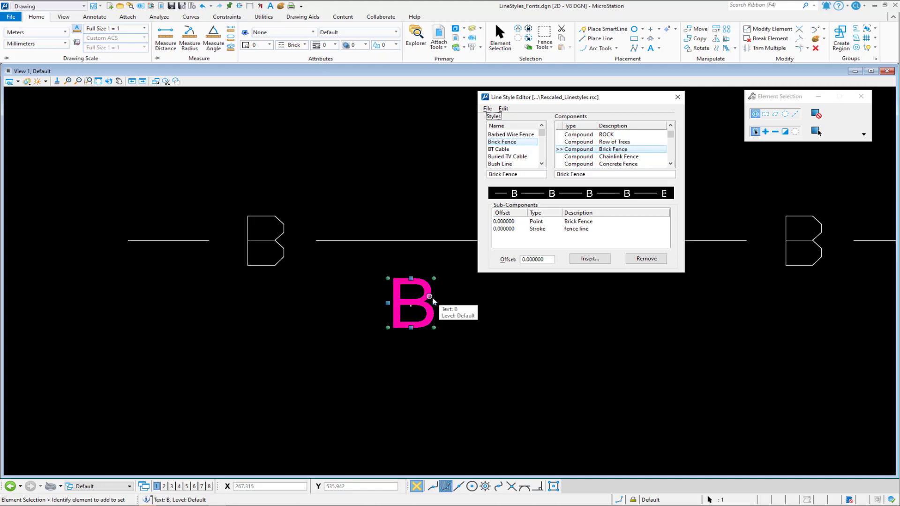
# Delete the placed text "B" below the brick fence line.
pyautogui.click(459, 305)
pyautogui.moveTo(462, 334); pyautogui.dragTo(354, 273)
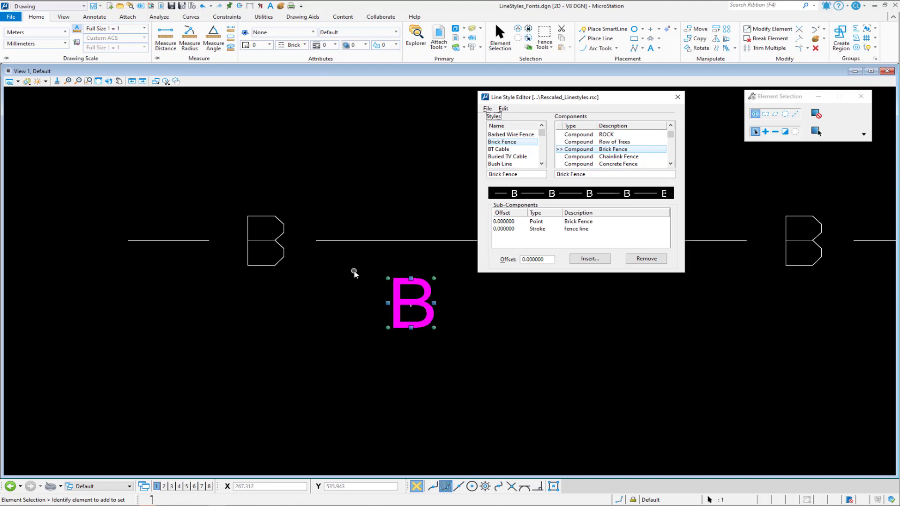
pyautogui.click(815, 47)
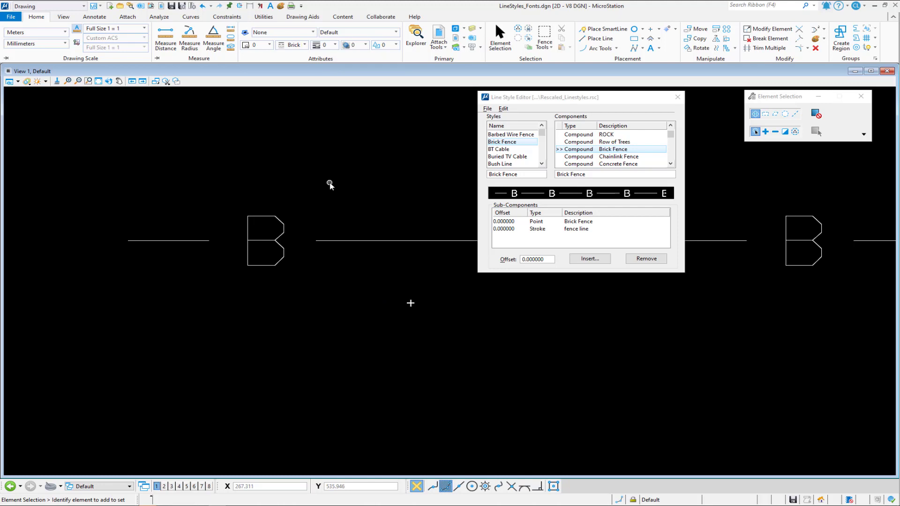
# Import the Brick Fence line style from the MicroStation resource file into the drawing at a cosmetic scale of 1:1.
pyautogui.click(488, 108)
pyautogui.moveTo(526, 155)
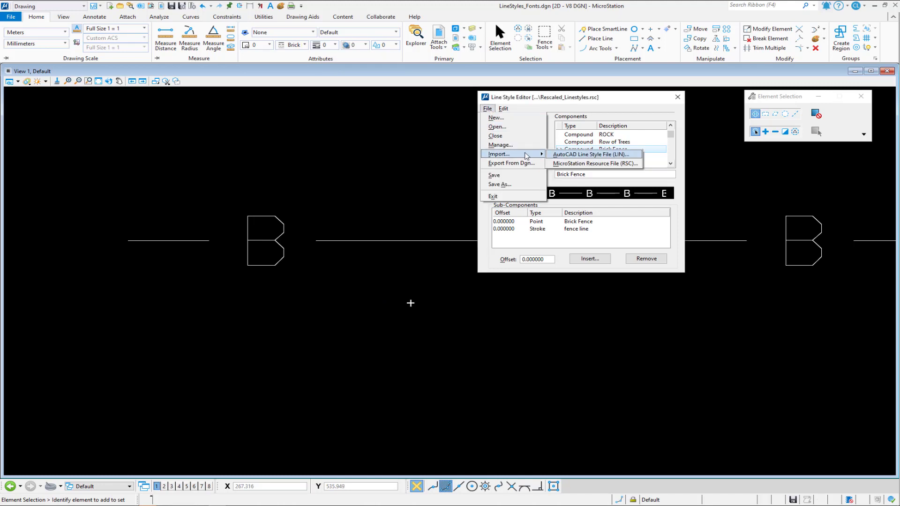
pyautogui.click(570, 163)
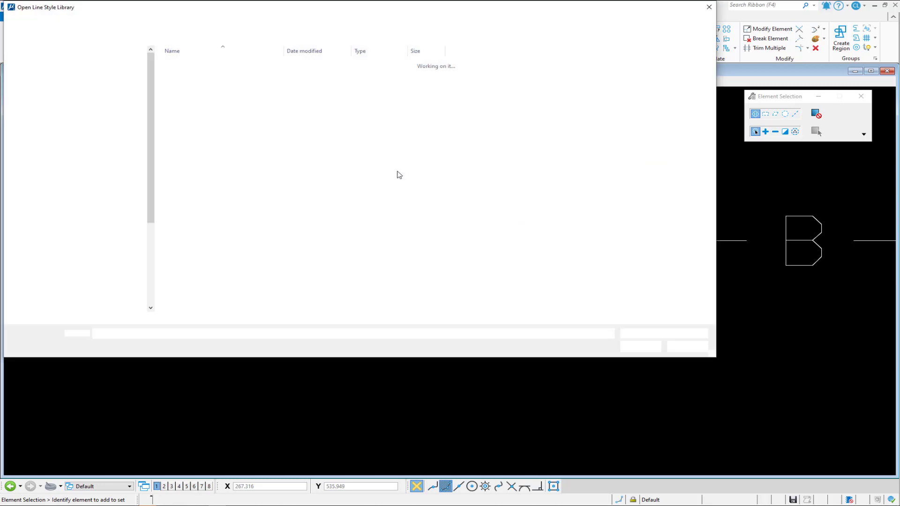
pyautogui.doubleClick(194, 73)
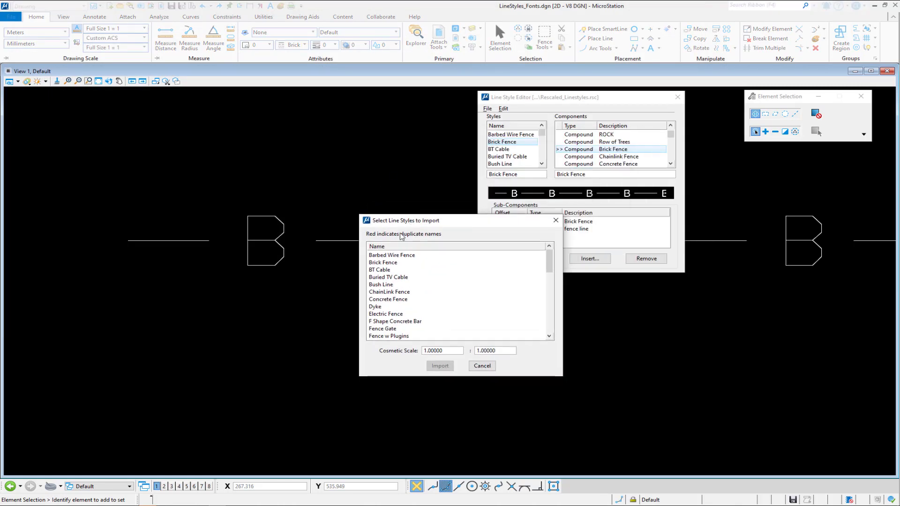
pyautogui.click(383, 262)
pyautogui.click(449, 368)
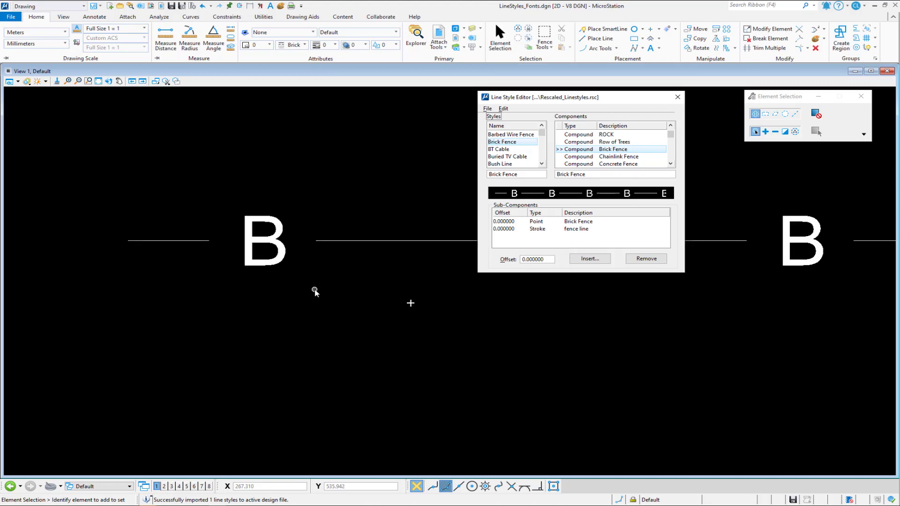
# Delete the brick fence line and compress the design file with Unused Line Styles included.
pyautogui.click(330, 242)
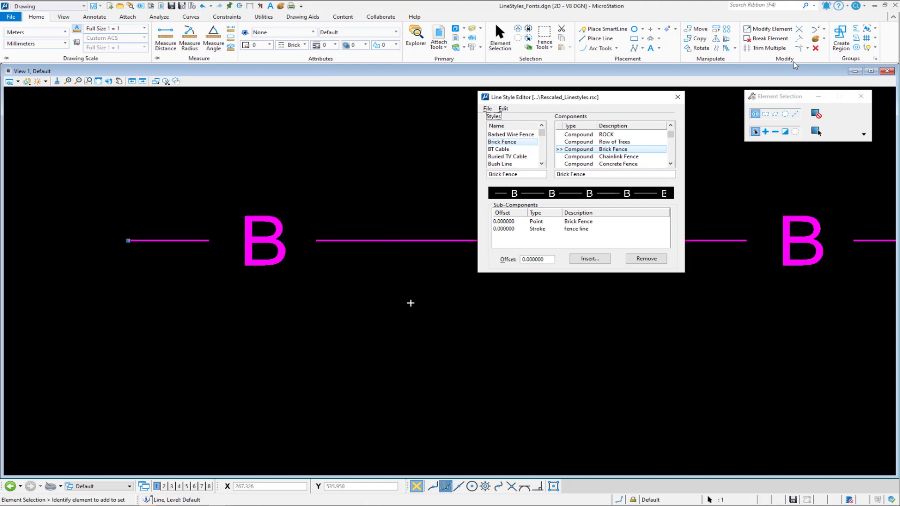
pyautogui.click(816, 49)
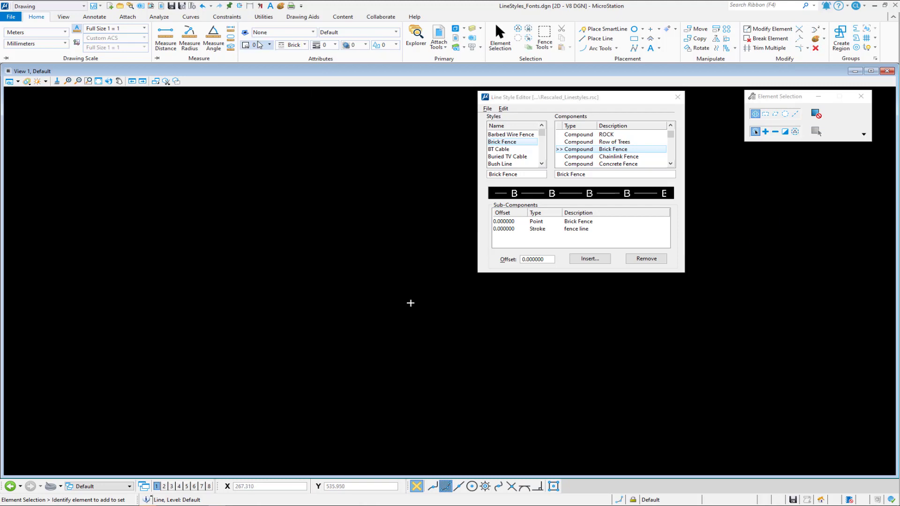
pyautogui.click(192, 7)
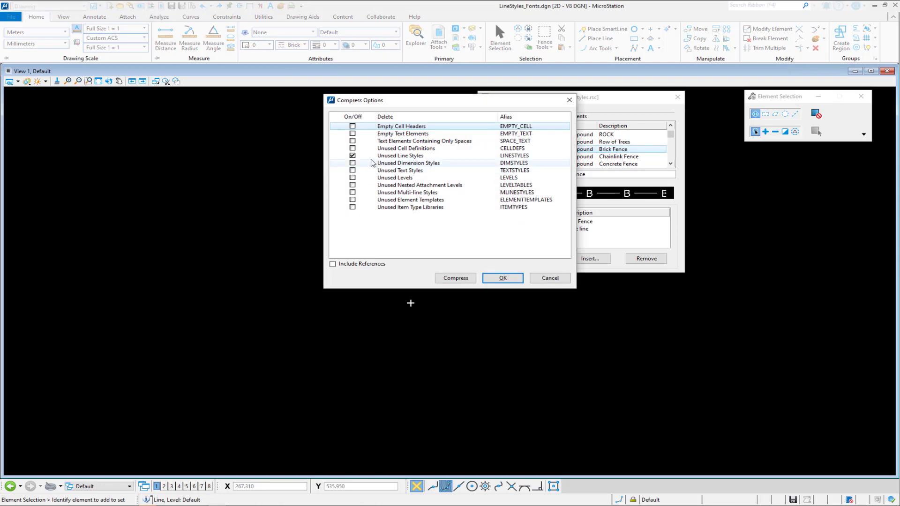
pyautogui.click(449, 279)
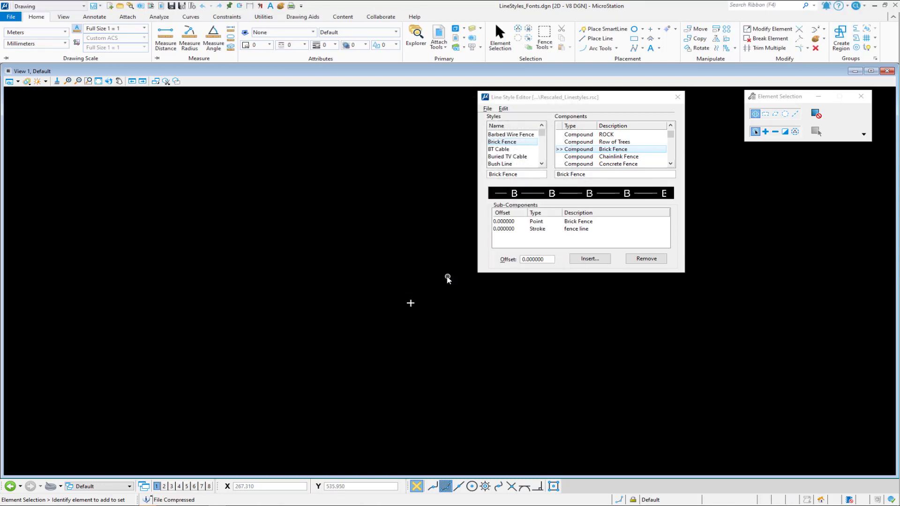
# Place a horizontal line about 0.024 m long using the Brick Fence custom line style.
pyautogui.click(283, 47)
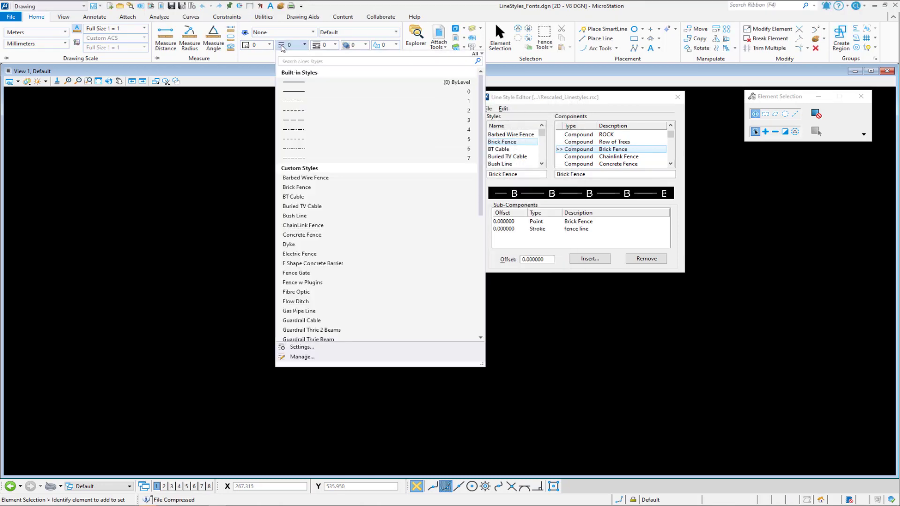
pyautogui.click(296, 187)
pyautogui.click(600, 39)
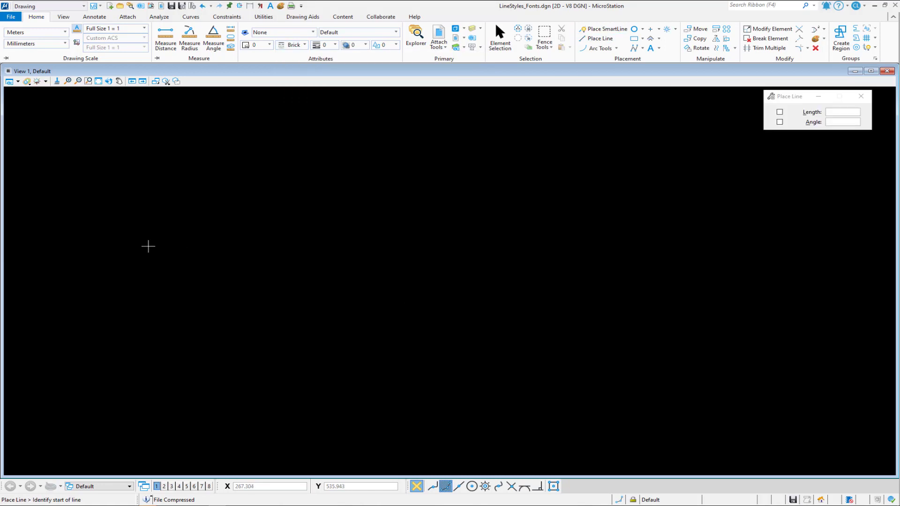
pyautogui.click(148, 245)
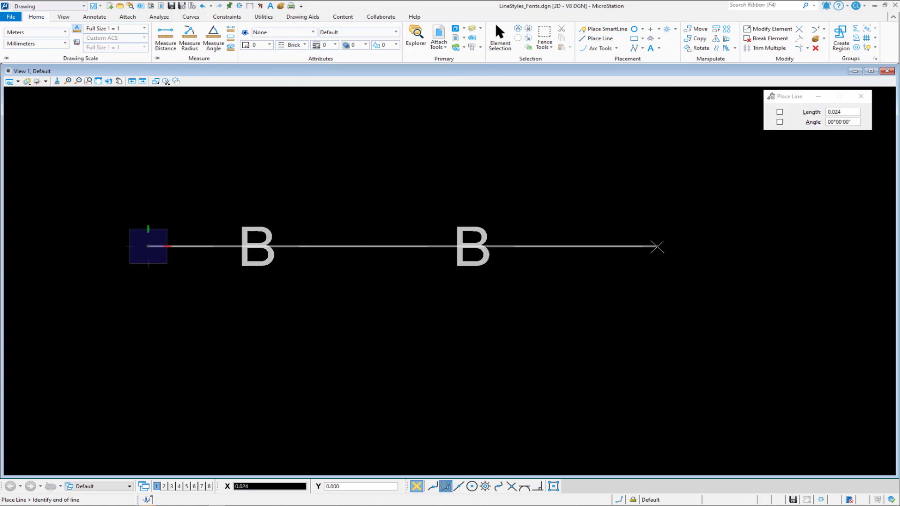
pyautogui.click(657, 246)
pyautogui.rightClick(613, 303)
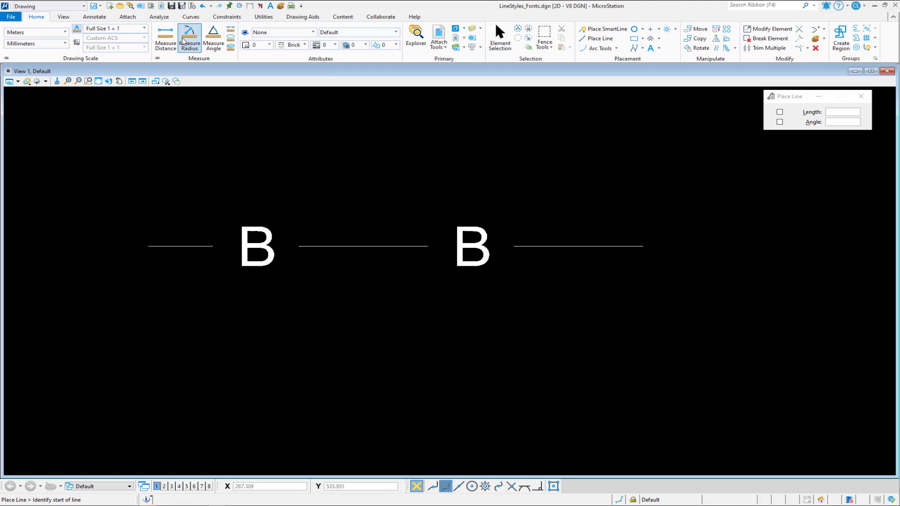
# Measure the height of the first B symbol on the new brick fence line.
pyautogui.click(166, 40)
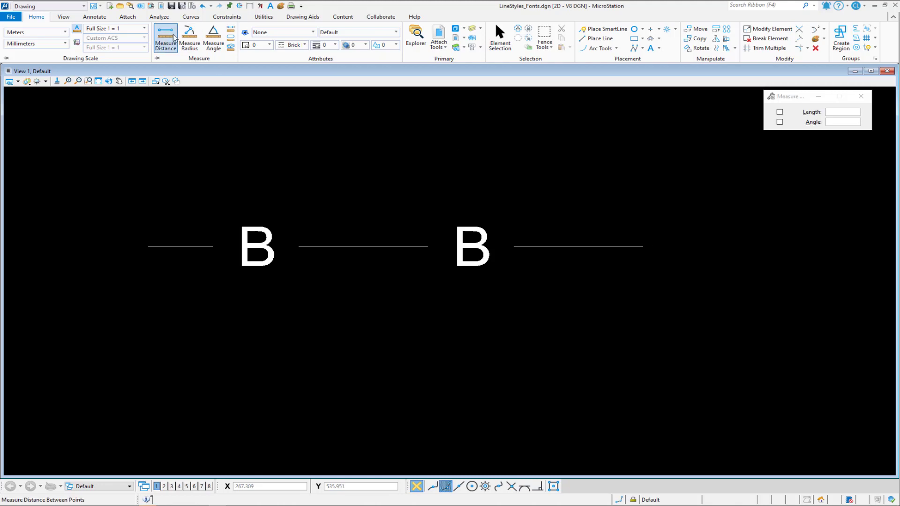
pyautogui.click(242, 266)
pyautogui.click(241, 227)
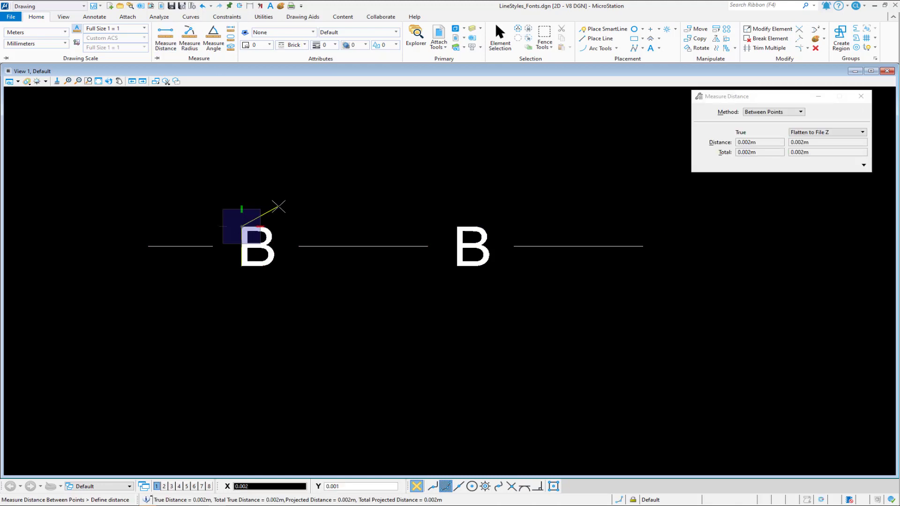